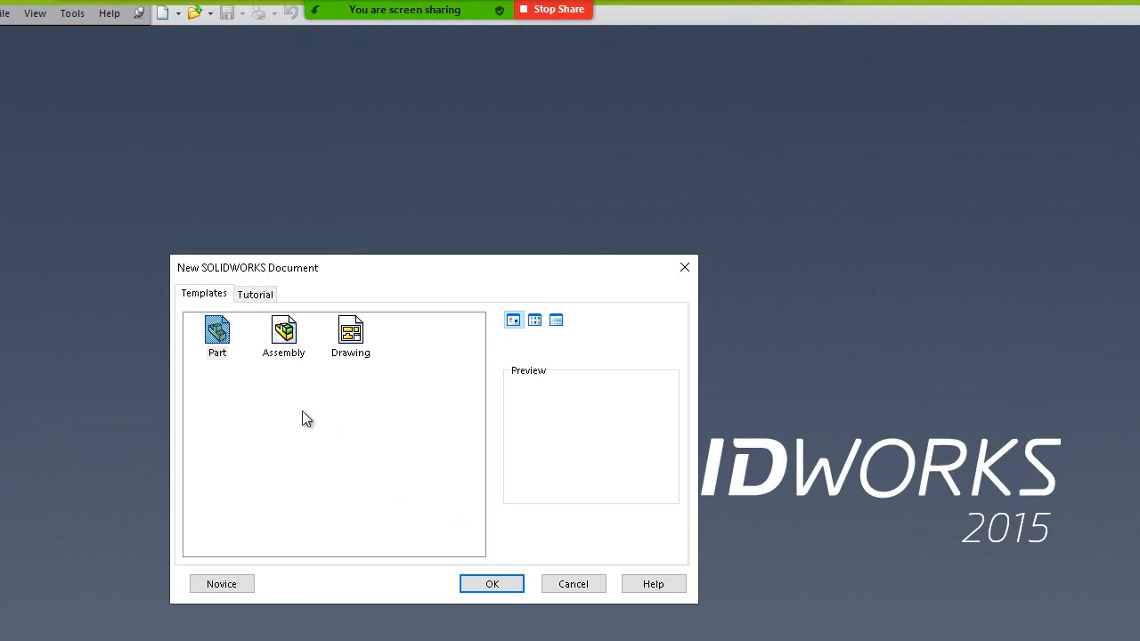
Create a new part document and bring up the Sheet Metal commands.
{"action": "left_click", "coordinate": [516, 583]}
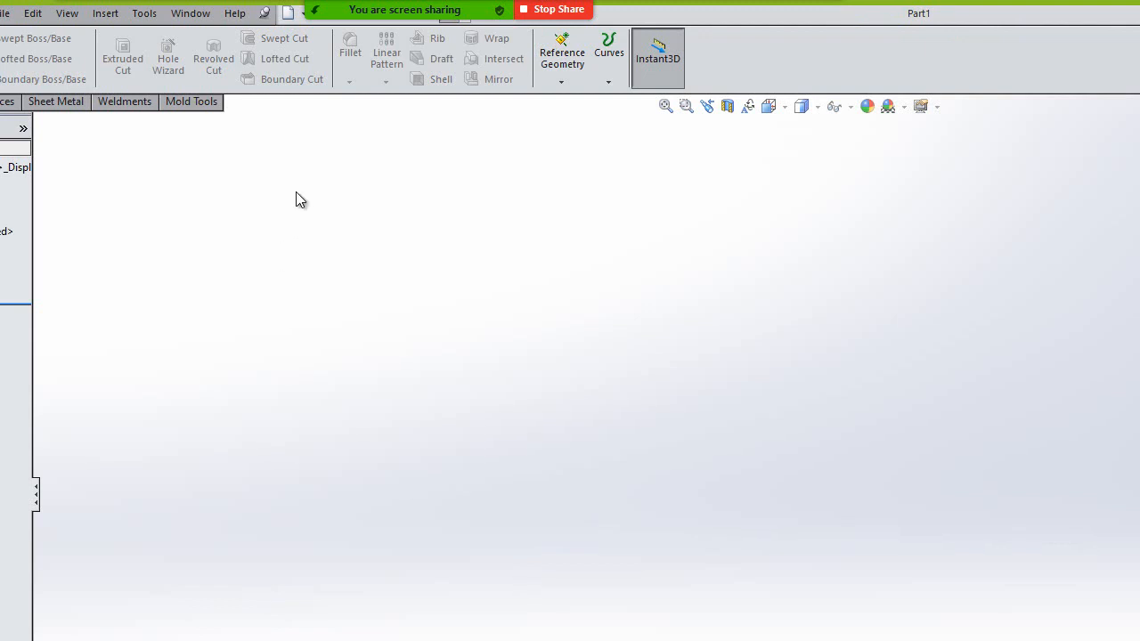
{"action": "left_click", "coordinate": [59, 102]}
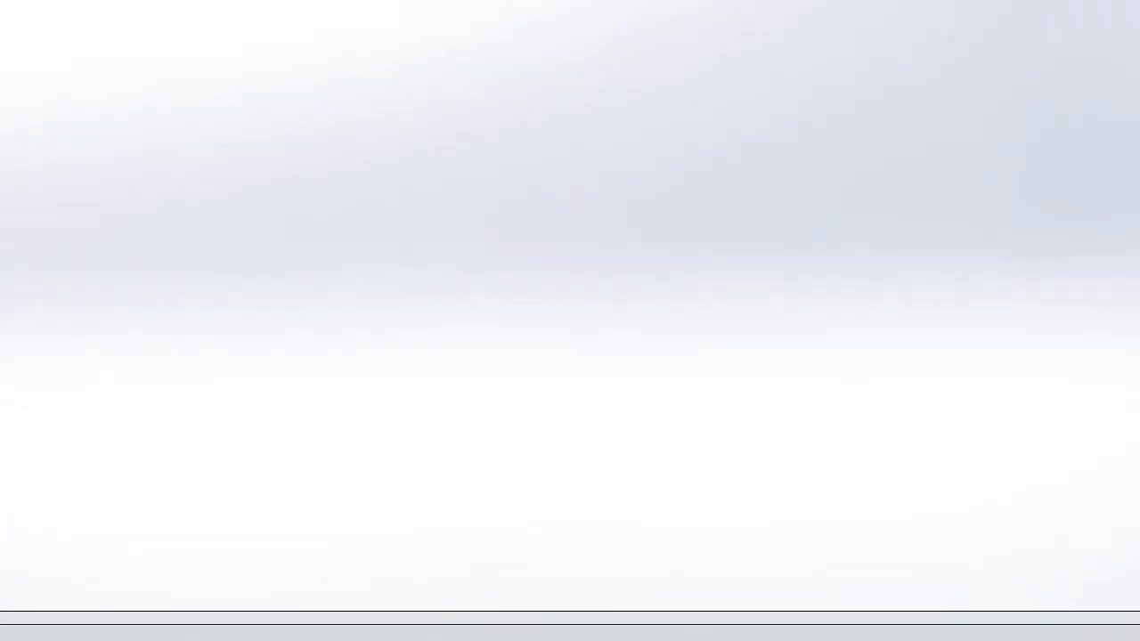
Open the document's unit settings and accept MMGS (millimeter, gram, second) as the unit system.
{"action": "left_click", "coordinate": [144, 13]}
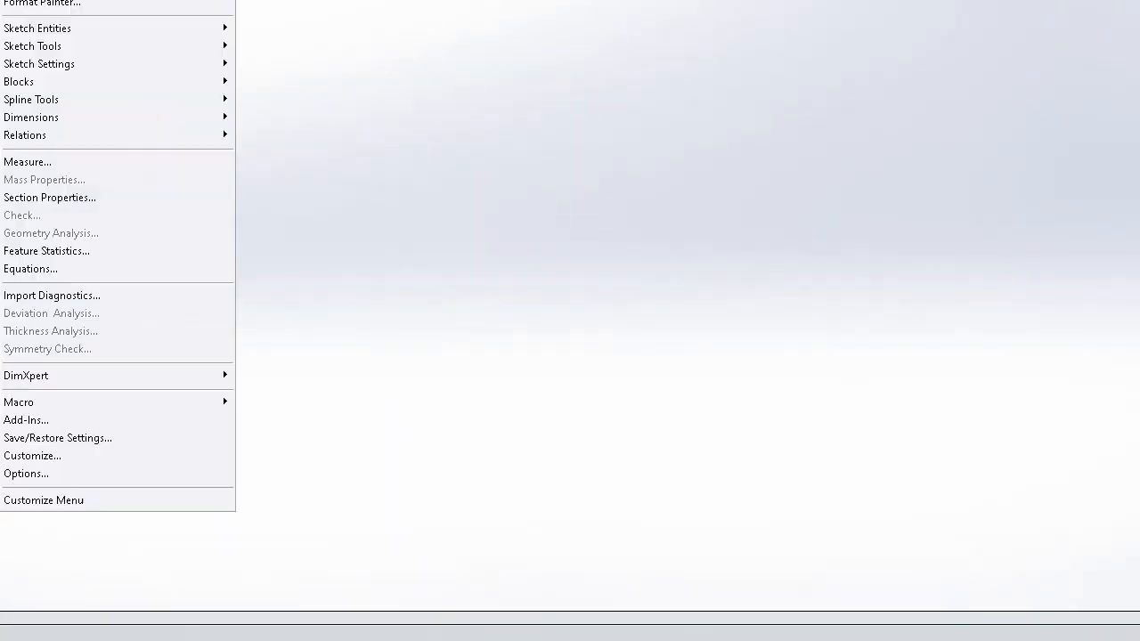
{"action": "left_click", "coordinate": [51, 476]}
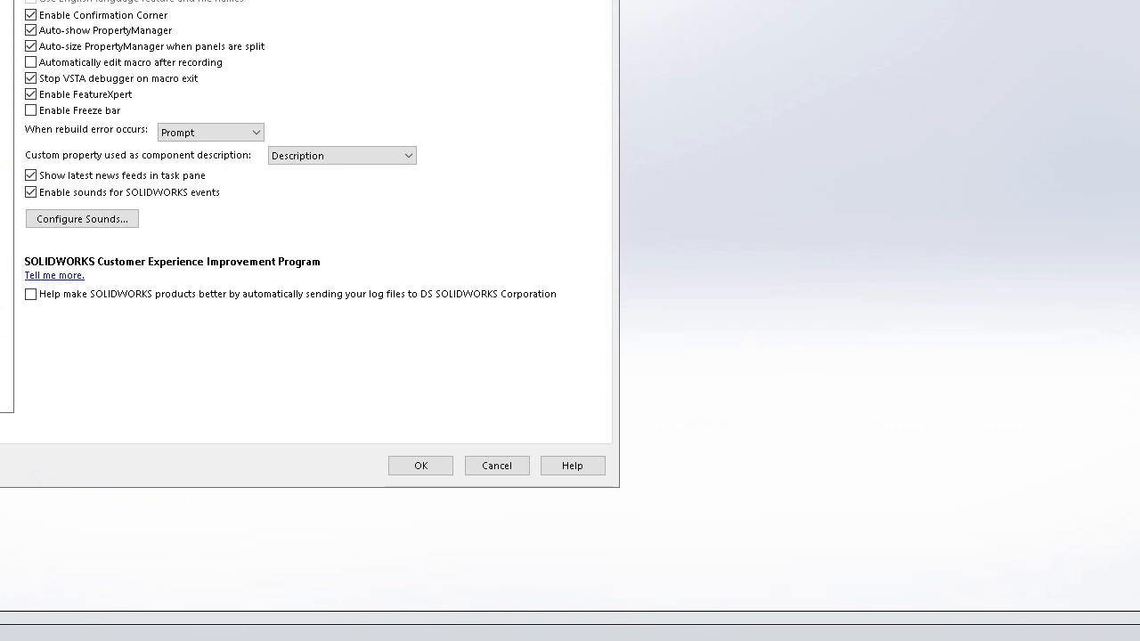
{"action": "left_click", "coordinate": [51, 25]}
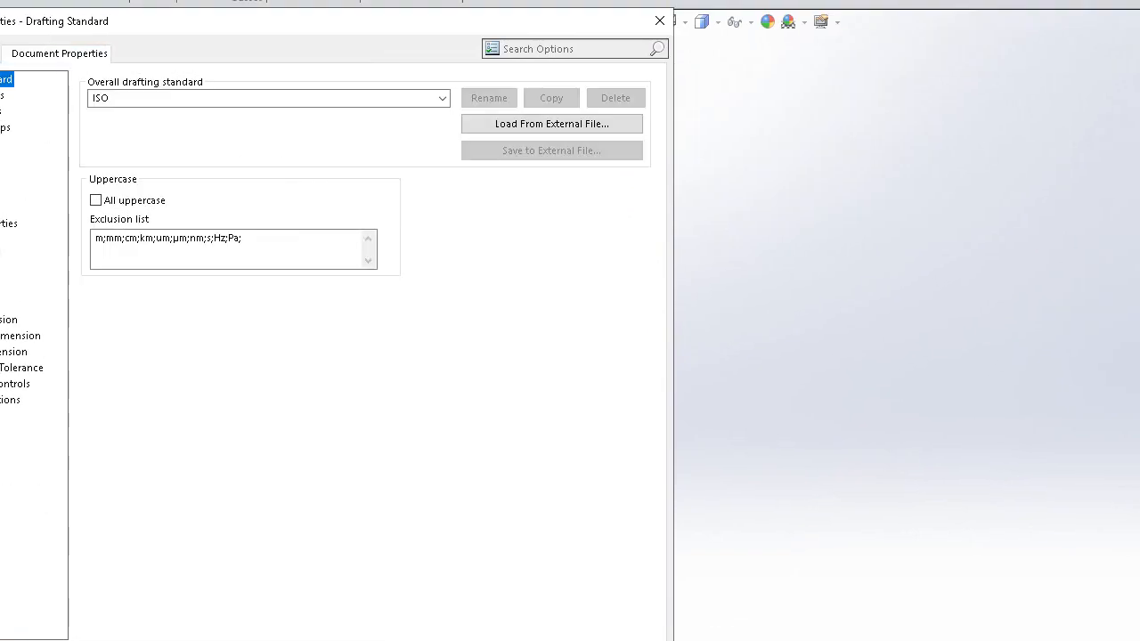
{"action": "left_click", "coordinate": [2, 191]}
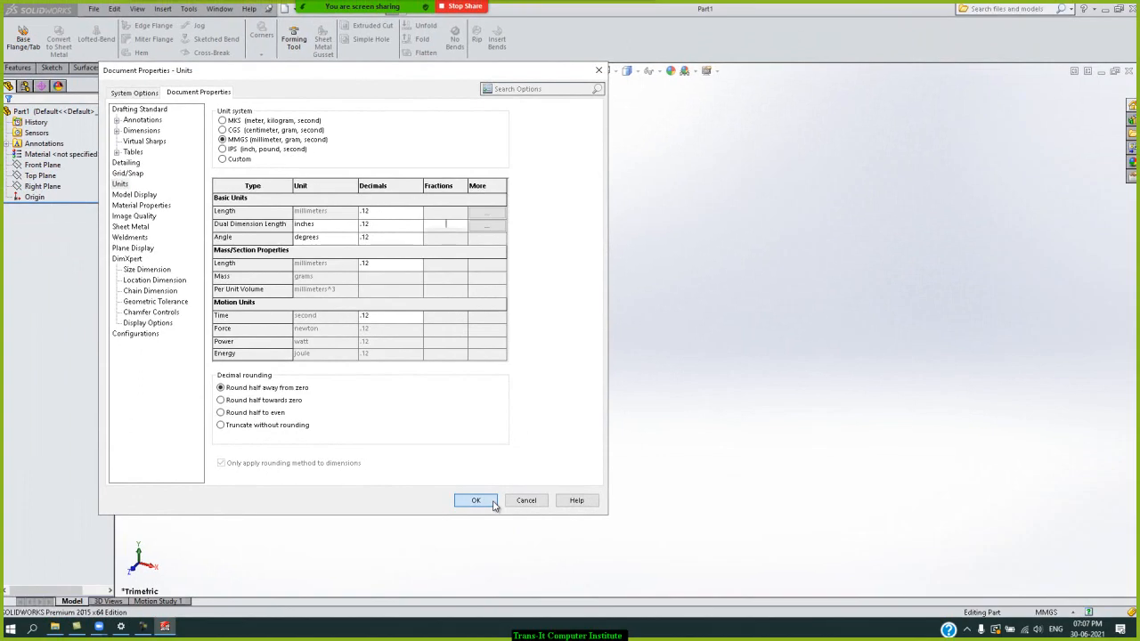
{"action": "left_click", "coordinate": [478, 500]}
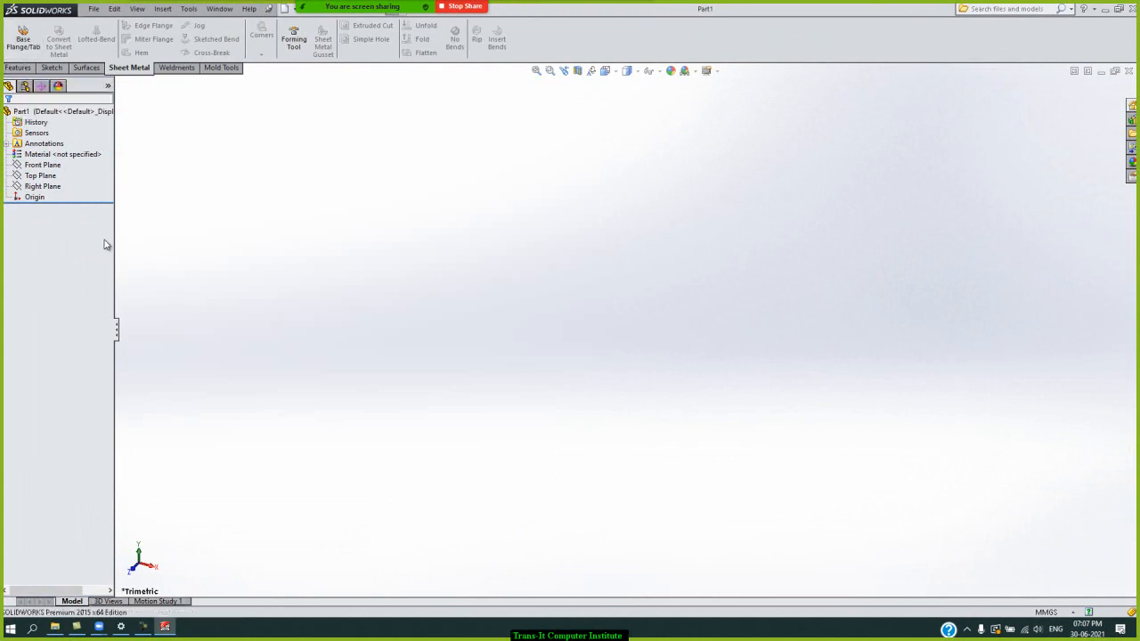
Show the Front, Top and Right planes and the origin in the part.
{"action": "left_click", "coordinate": [57, 197]}
{"action": "left_click", "coordinate": [56, 167], "text": "shift"}
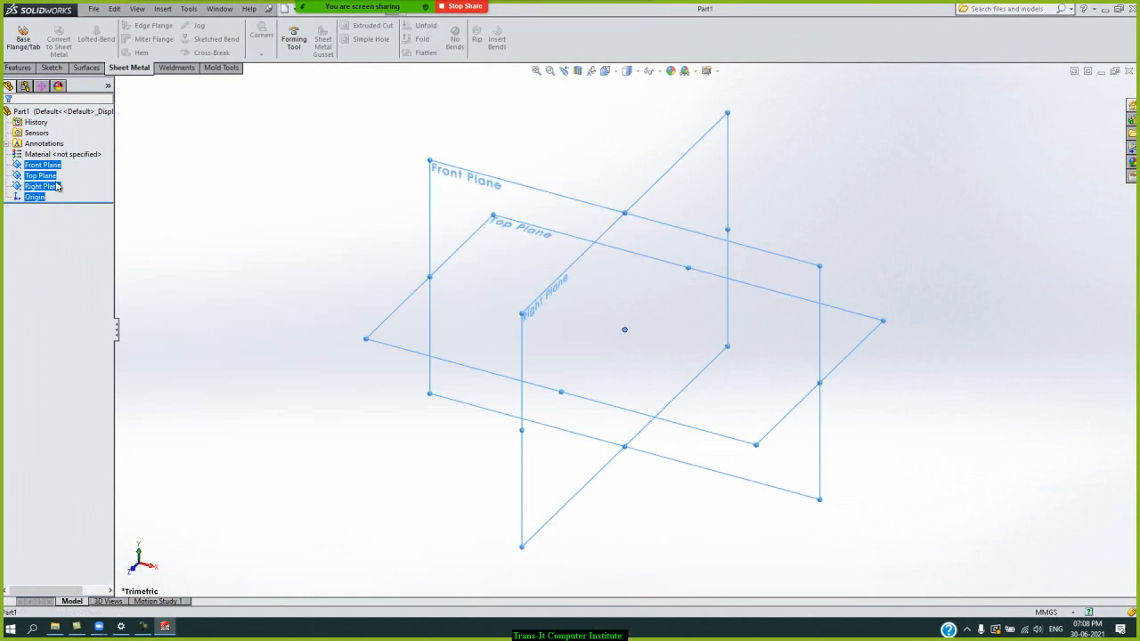
{"action": "right_click", "coordinate": [57, 181]}
{"action": "left_click", "coordinate": [77, 166]}
{"action": "left_click", "coordinate": [329, 166]}
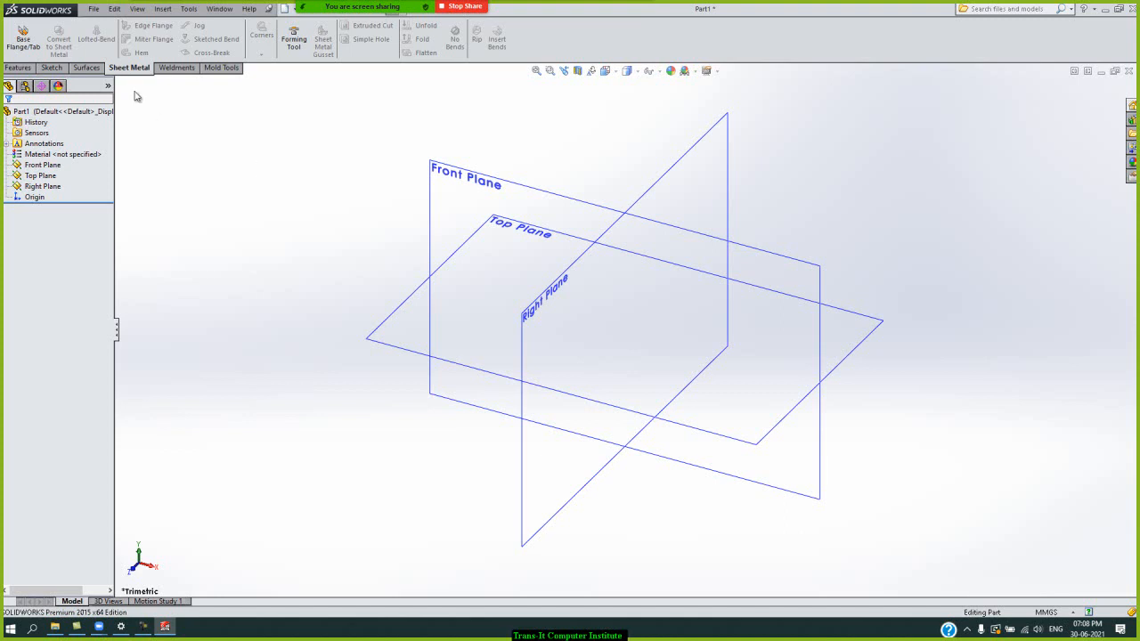
Start a Base Flange on the Top Plane and sketch a center rectangle from the origin as its outline.
{"action": "left_click", "coordinate": [27, 40]}
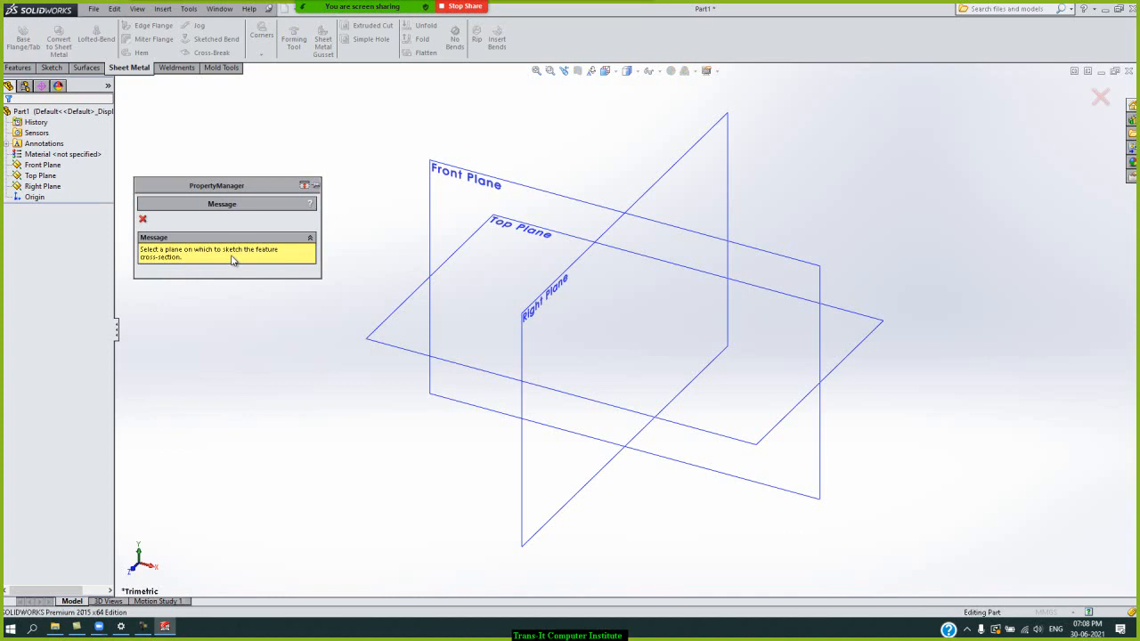
{"action": "left_click", "coordinate": [478, 230]}
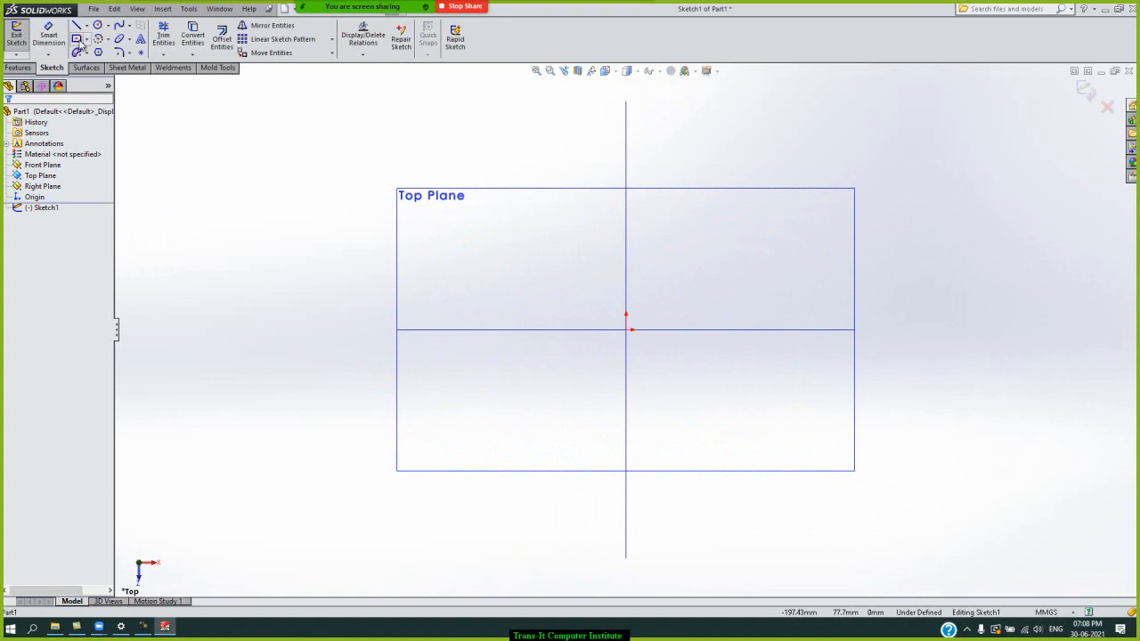
{"action": "left_click", "coordinate": [77, 41]}
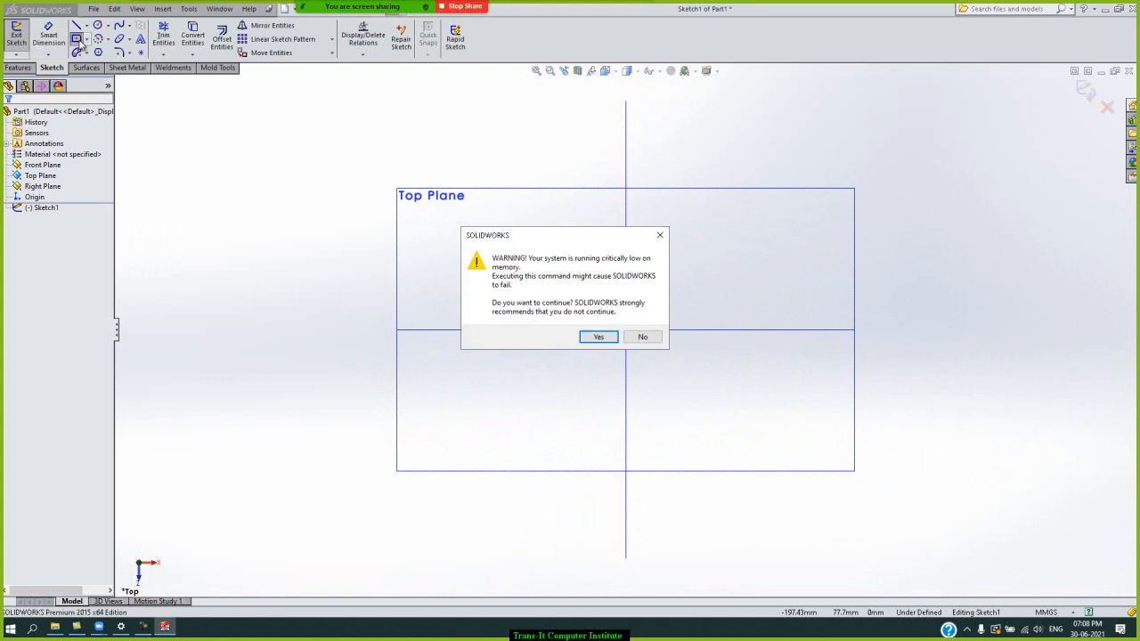
{"action": "left_click", "coordinate": [609, 339]}
{"action": "left_click", "coordinate": [625, 331]}
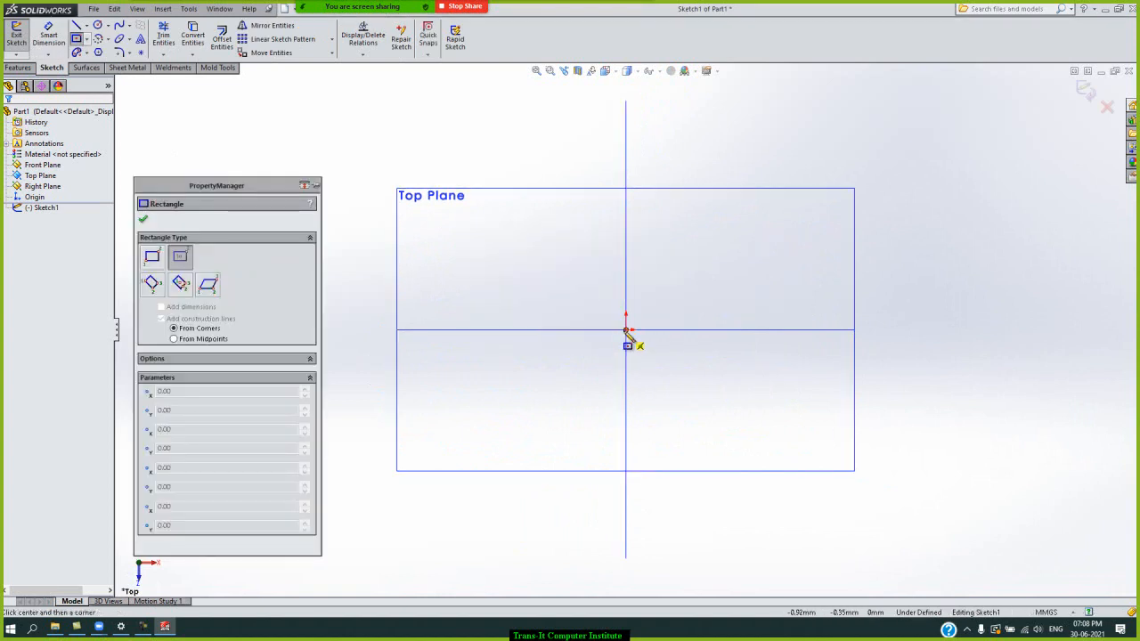
{"action": "left_click", "coordinate": [711, 377]}
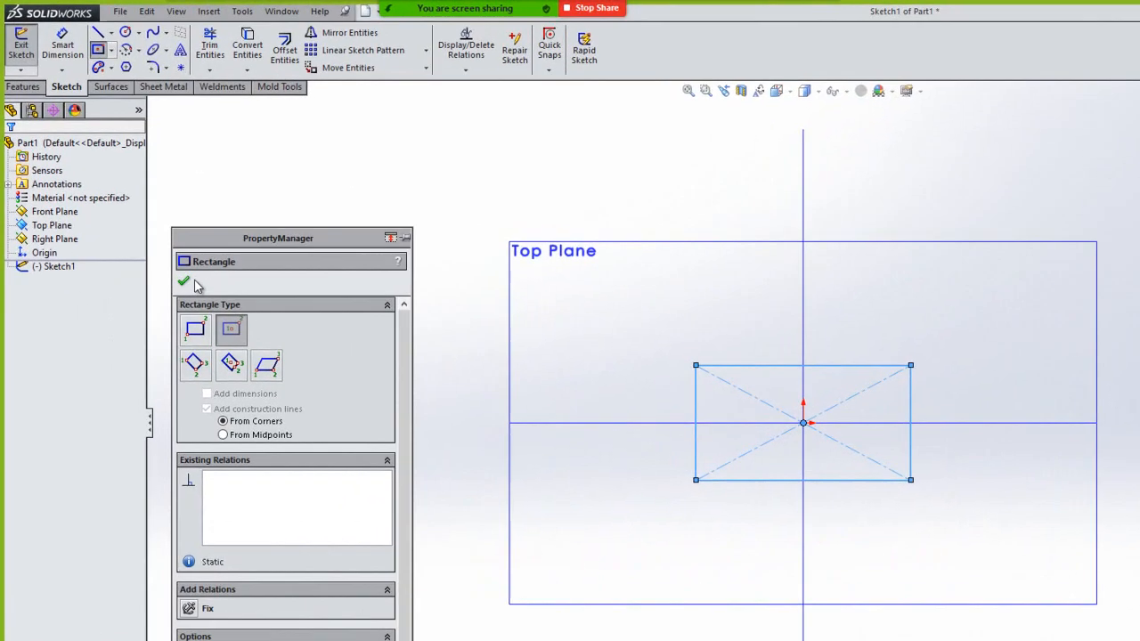
{"action": "left_click", "coordinate": [145, 221]}
{"action": "left_click", "coordinate": [458, 245]}
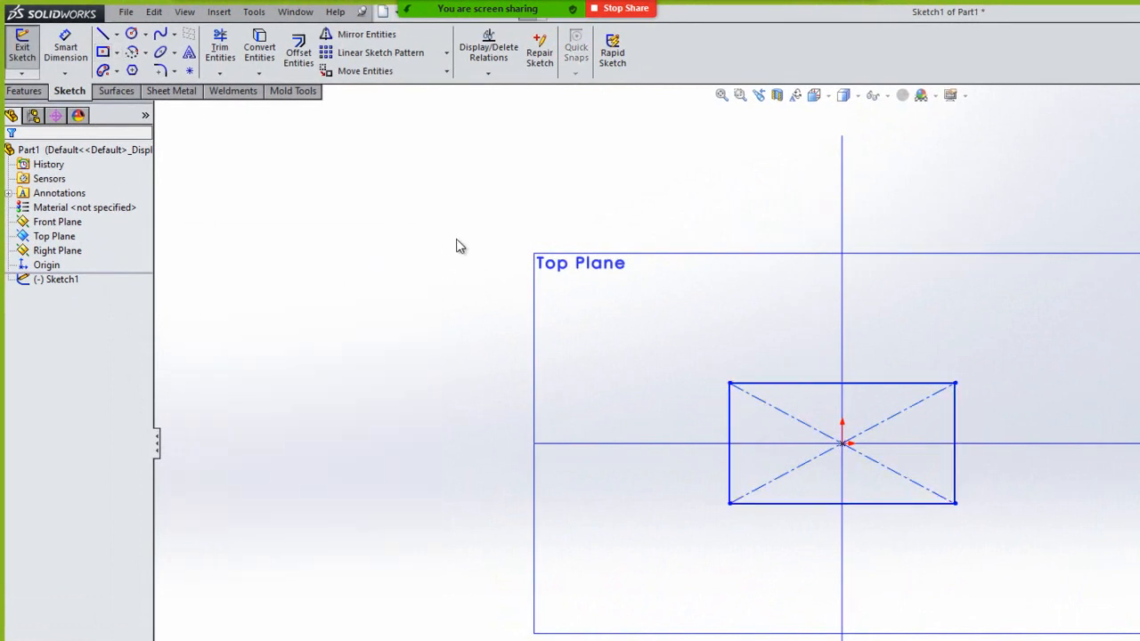
Exit the rectangle sketch and set the base flange thickness to 1.2 mm.
{"action": "left_click", "coordinate": [23, 47]}
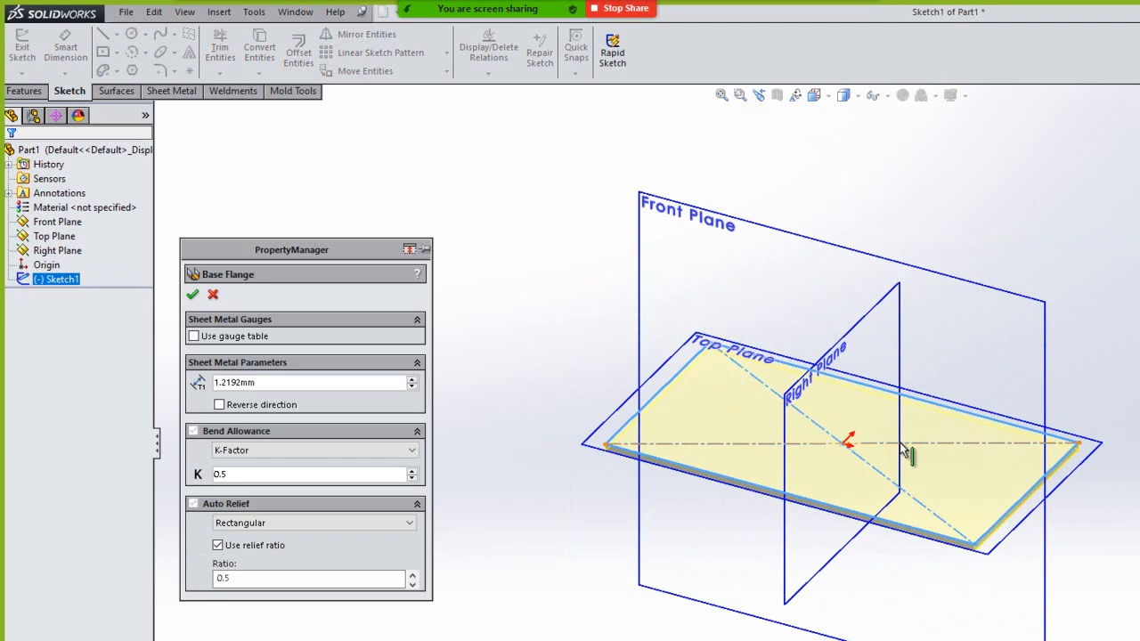
{"action": "double_click", "coordinate": [270, 384]}
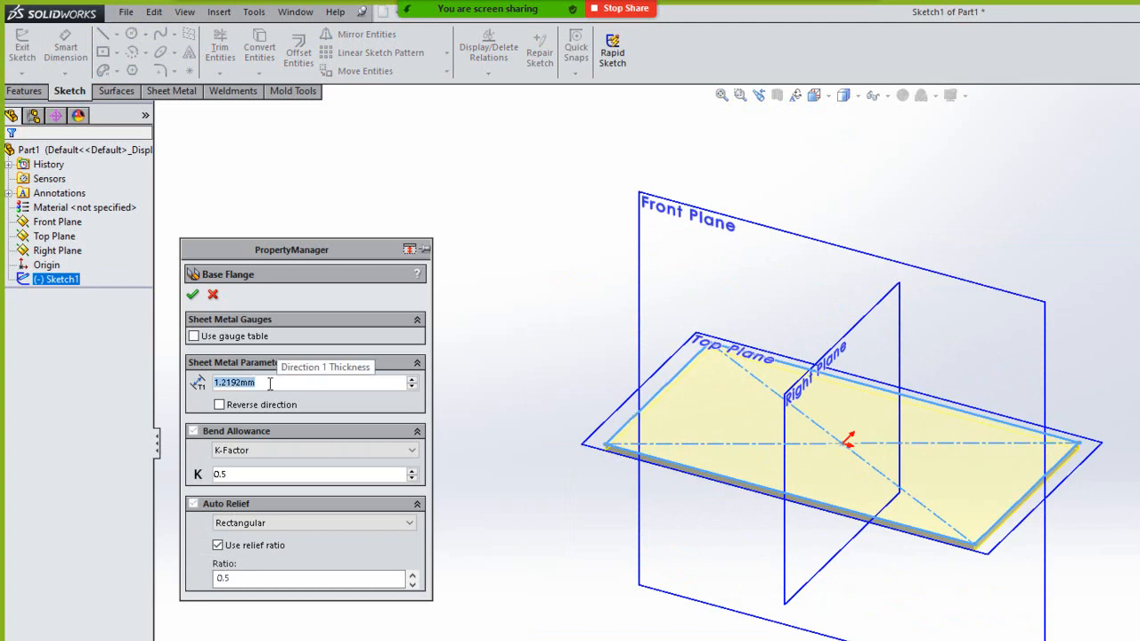
{"action": "type", "text": "1.2"}
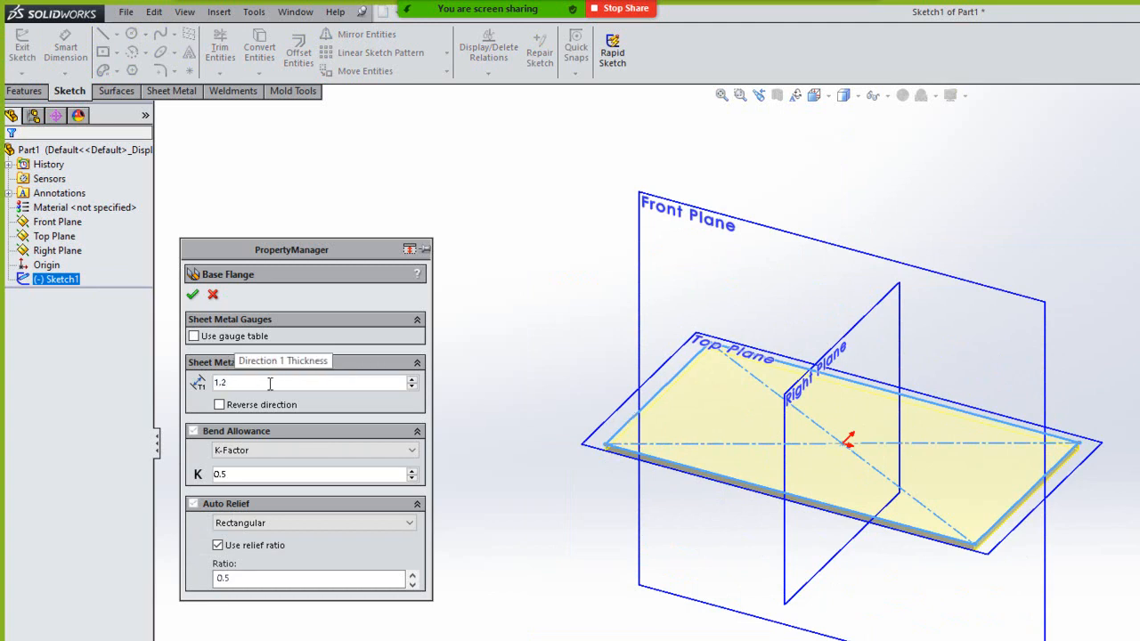
{"action": "key", "text": "Return"}
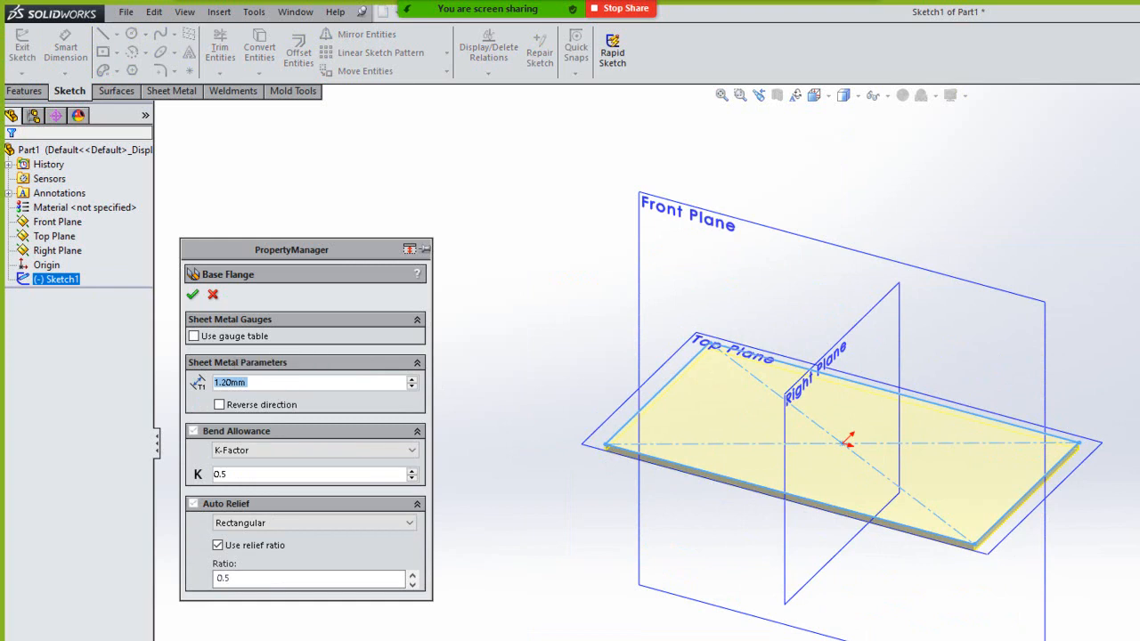
Preview the base flange with its thickness direction reversed and switch the reversal back off.
{"action": "scroll", "coordinate": [978, 555], "scroll_direction": "down", "scroll_amount": 3}
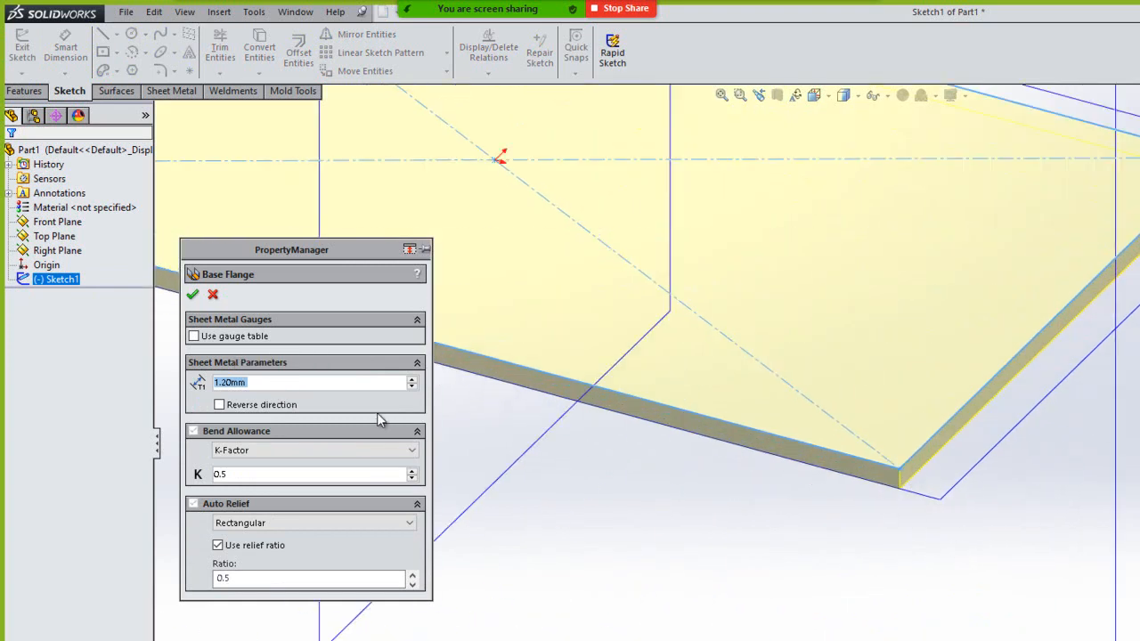
{"action": "left_click", "coordinate": [219, 405]}
{"action": "left_click", "coordinate": [219, 405]}
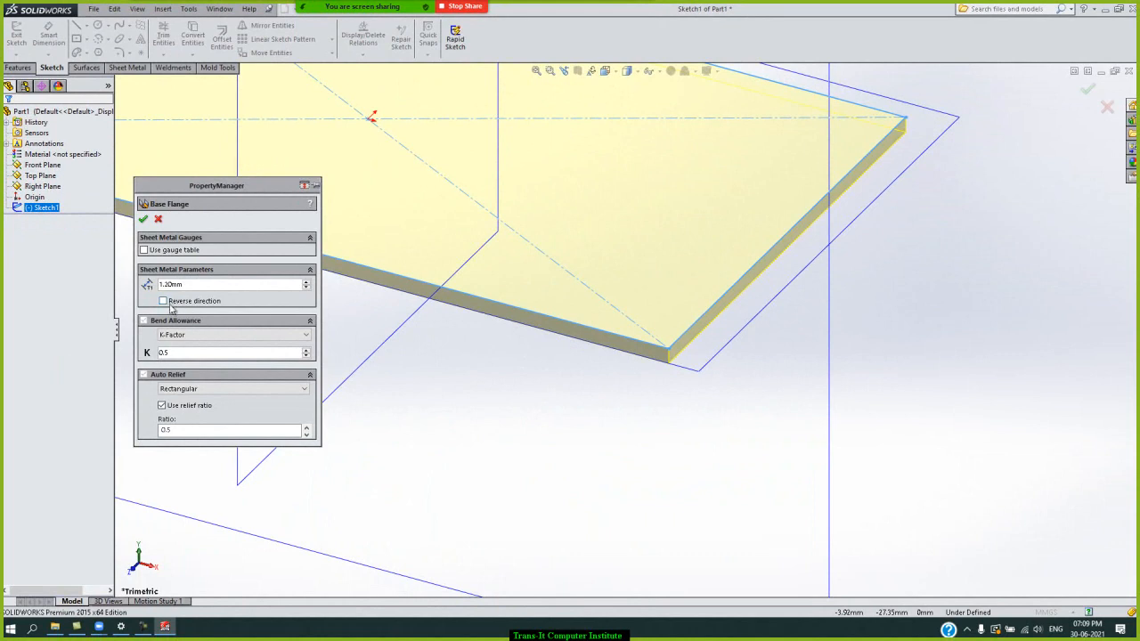
{"action": "left_click", "coordinate": [163, 301]}
{"action": "left_click", "coordinate": [164, 301]}
{"action": "scroll", "coordinate": [471, 321], "scroll_direction": "up", "scroll_amount": 2}
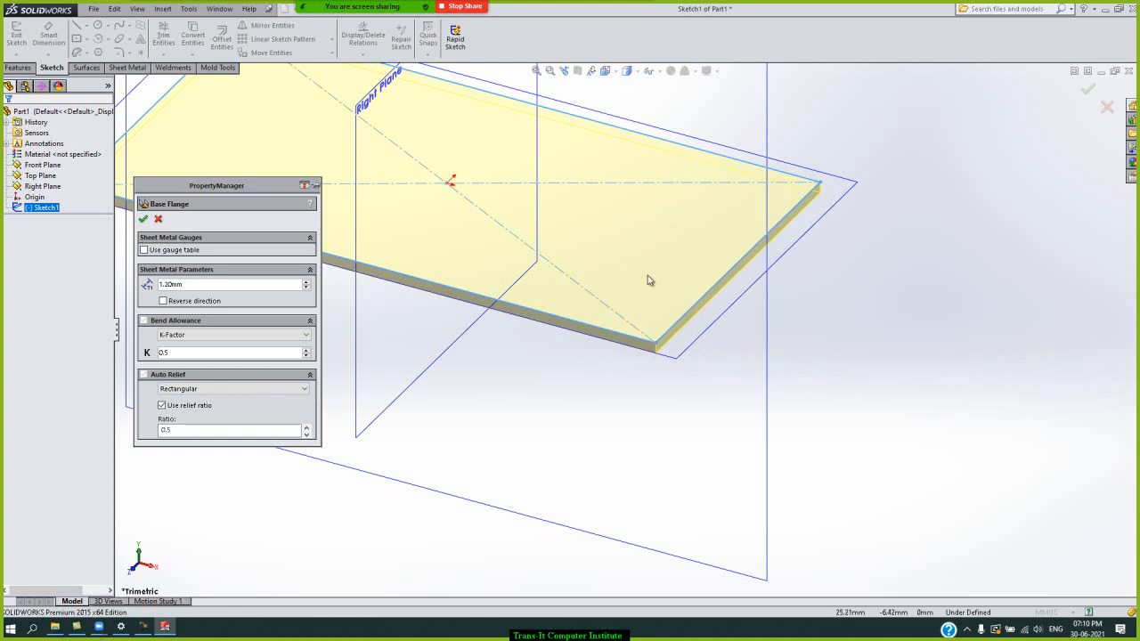
Keep Rectangular as the base flange's auto relief type and try turning its relief ratio off and on again.
{"action": "left_click", "coordinate": [260, 389]}
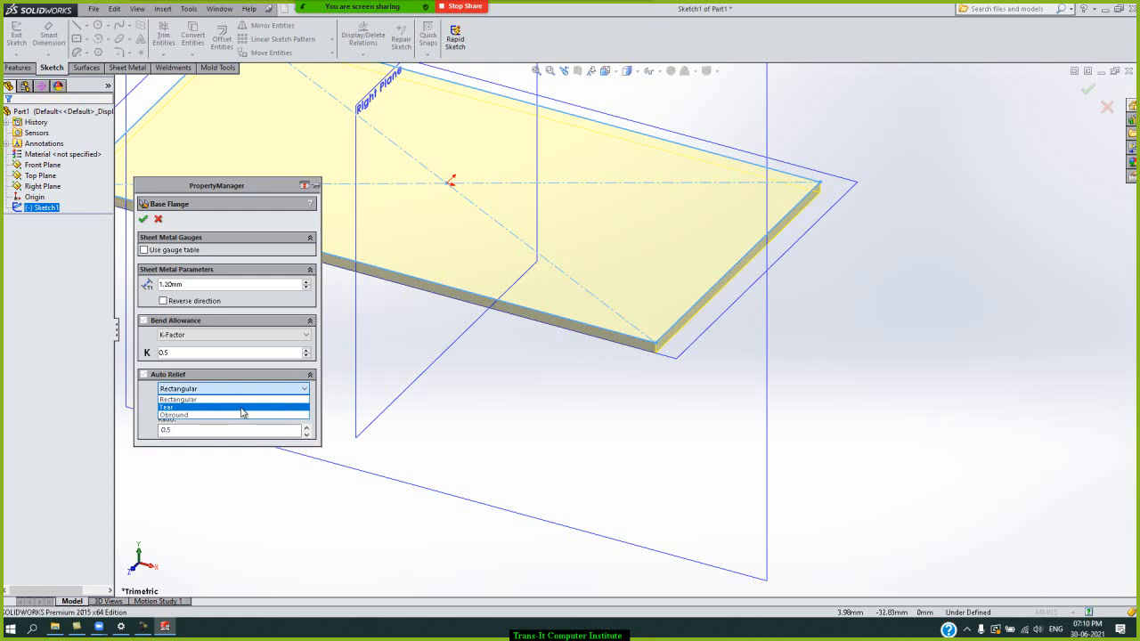
{"action": "left_click", "coordinate": [242, 402]}
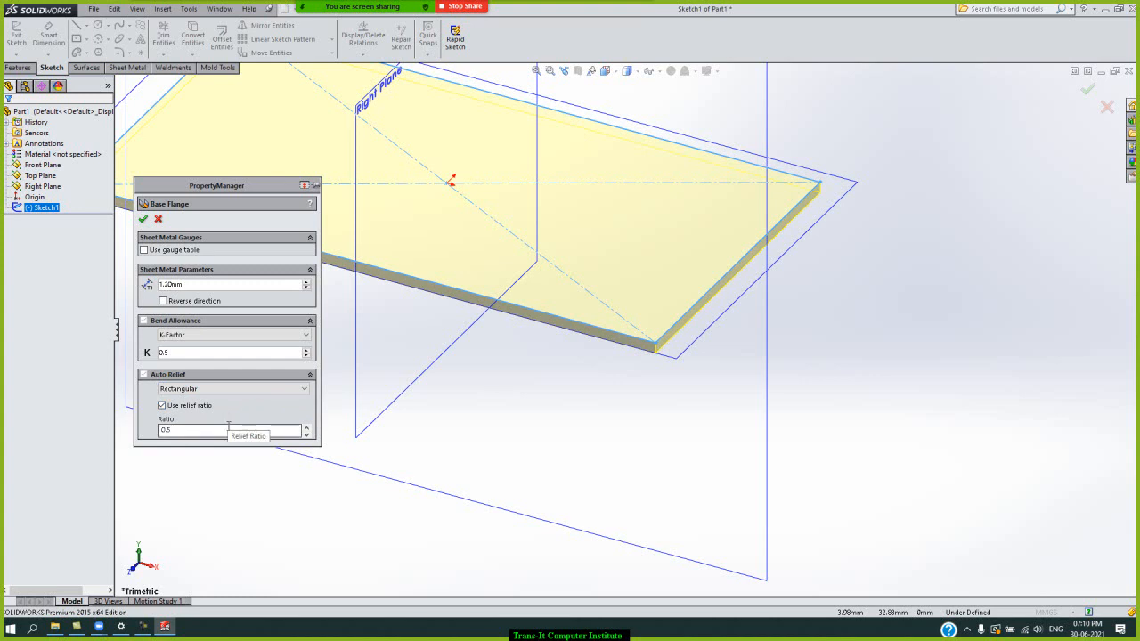
{"action": "left_click", "coordinate": [171, 406]}
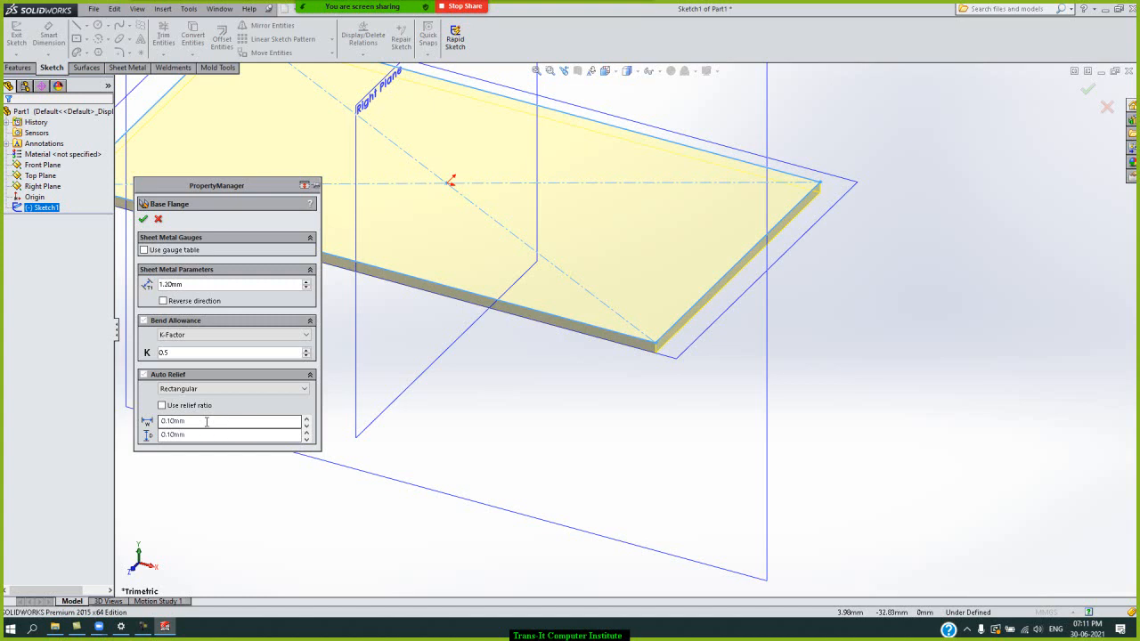
{"action": "left_click", "coordinate": [162, 405]}
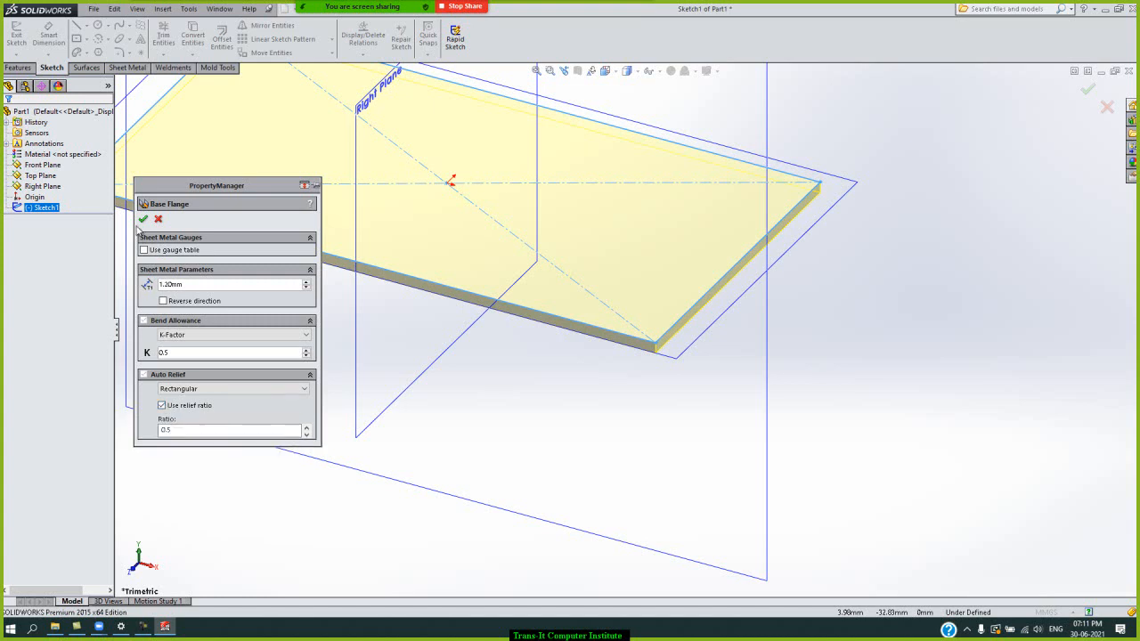
Create the base flange with the chosen settings and clear the selection.
{"action": "left_click", "coordinate": [143, 220]}
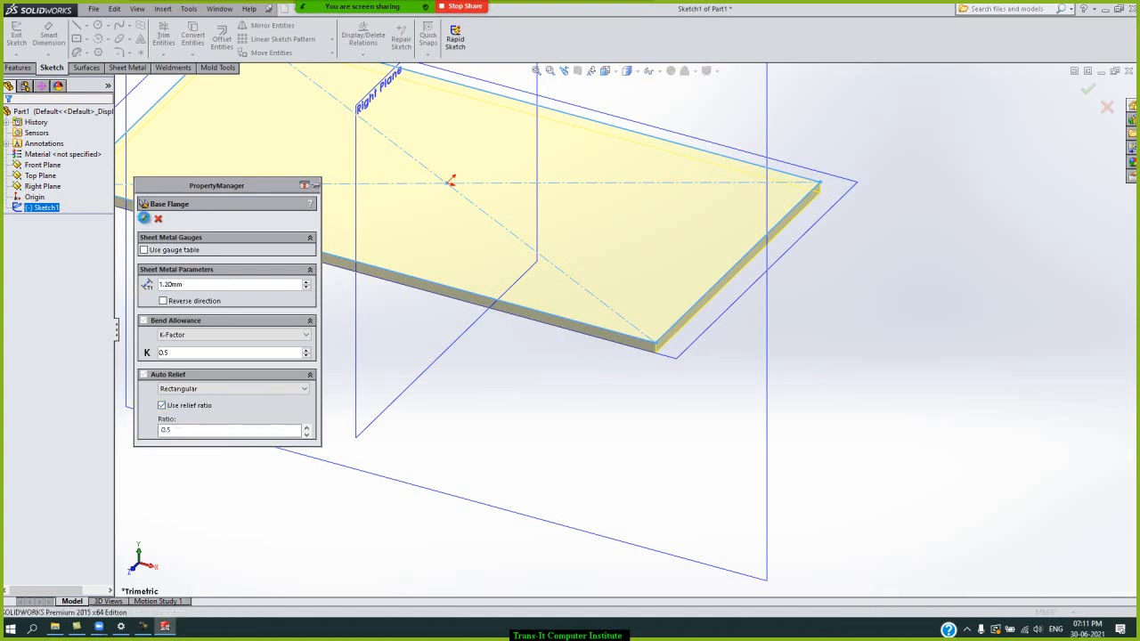
{"action": "scroll", "coordinate": [503, 362], "scroll_direction": "up", "scroll_amount": 4}
{"action": "left_click", "coordinate": [387, 346]}
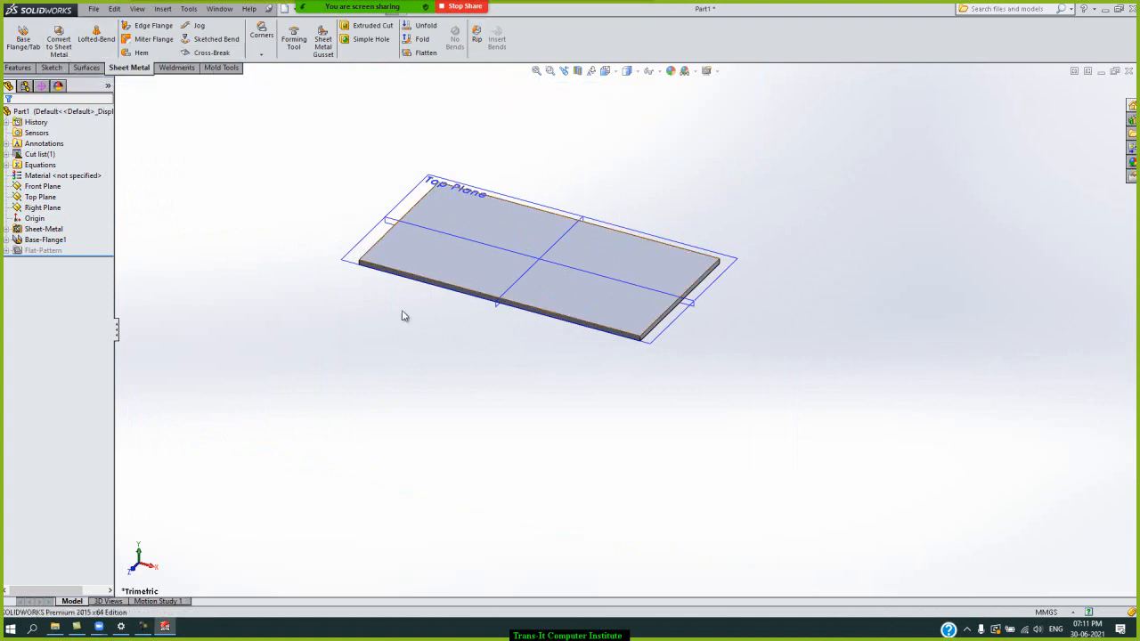
{"action": "left_click", "coordinate": [45, 240]}
{"action": "left_click", "coordinate": [55, 205]}
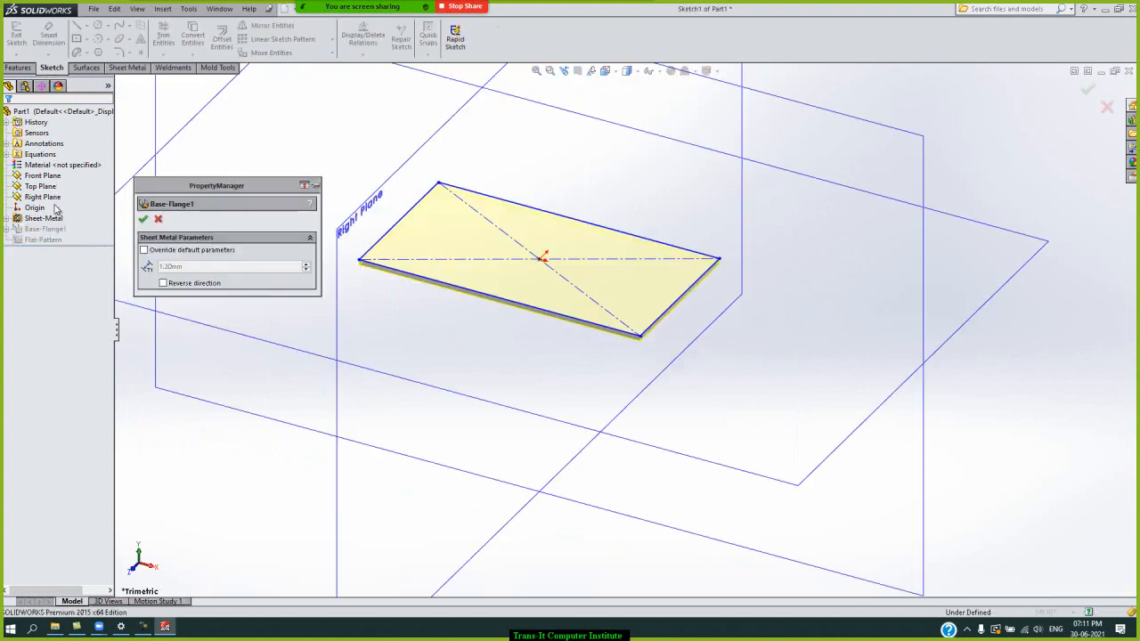
{"action": "left_click", "coordinate": [158, 219]}
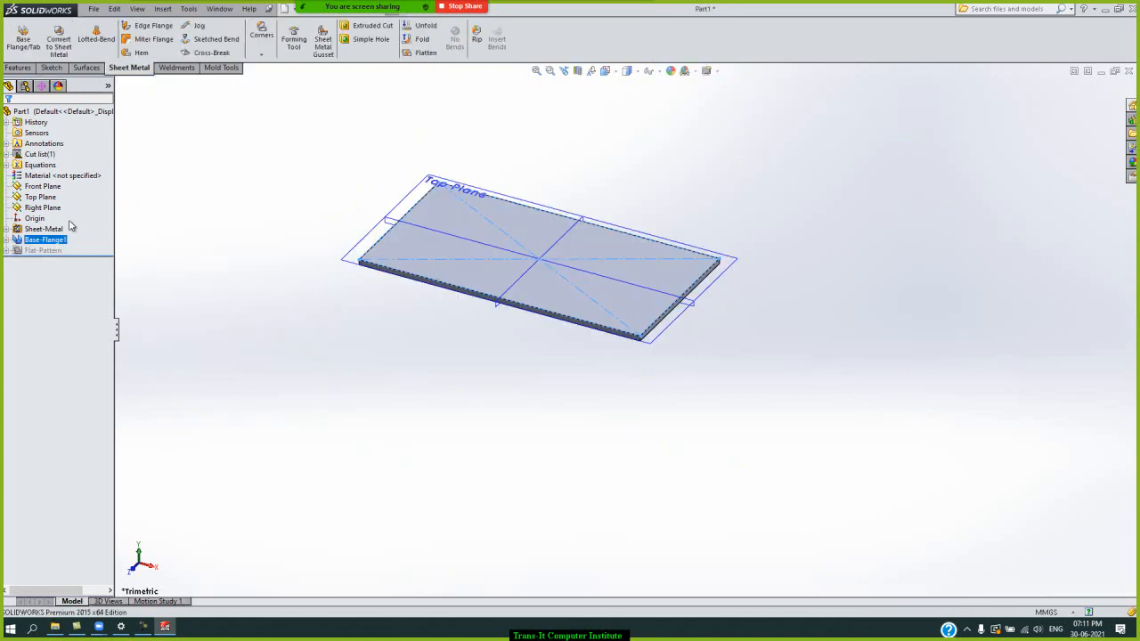
Edit the Sheet-Metal feature, try an extremely large bend radius, and set the radius to 1.2 mm.
{"action": "left_click", "coordinate": [40, 229]}
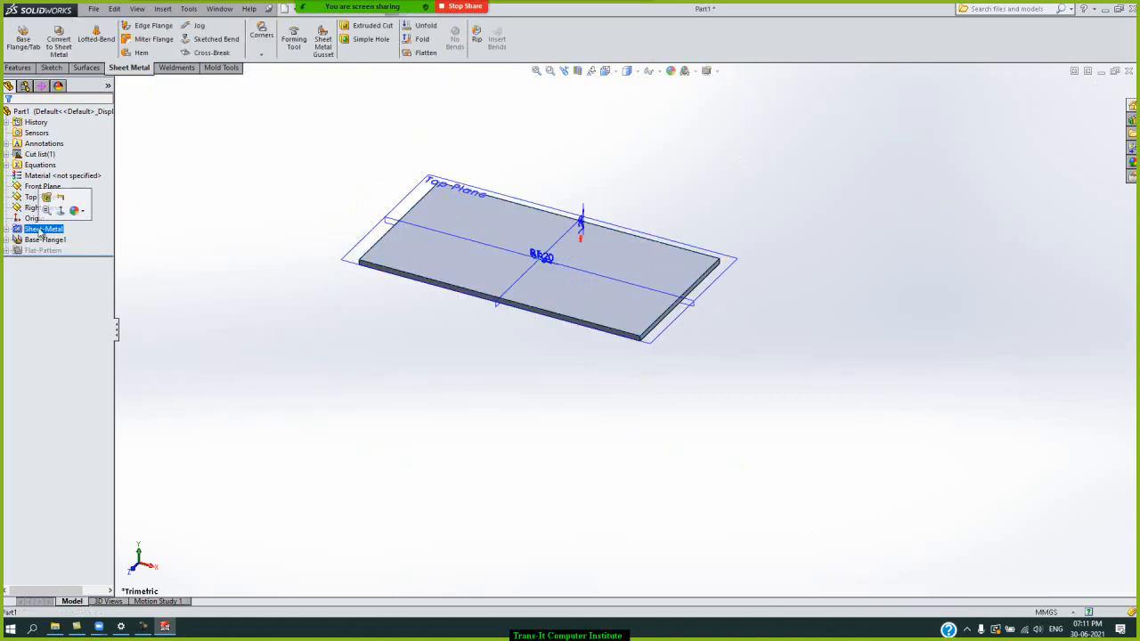
{"action": "left_click", "coordinate": [46, 200]}
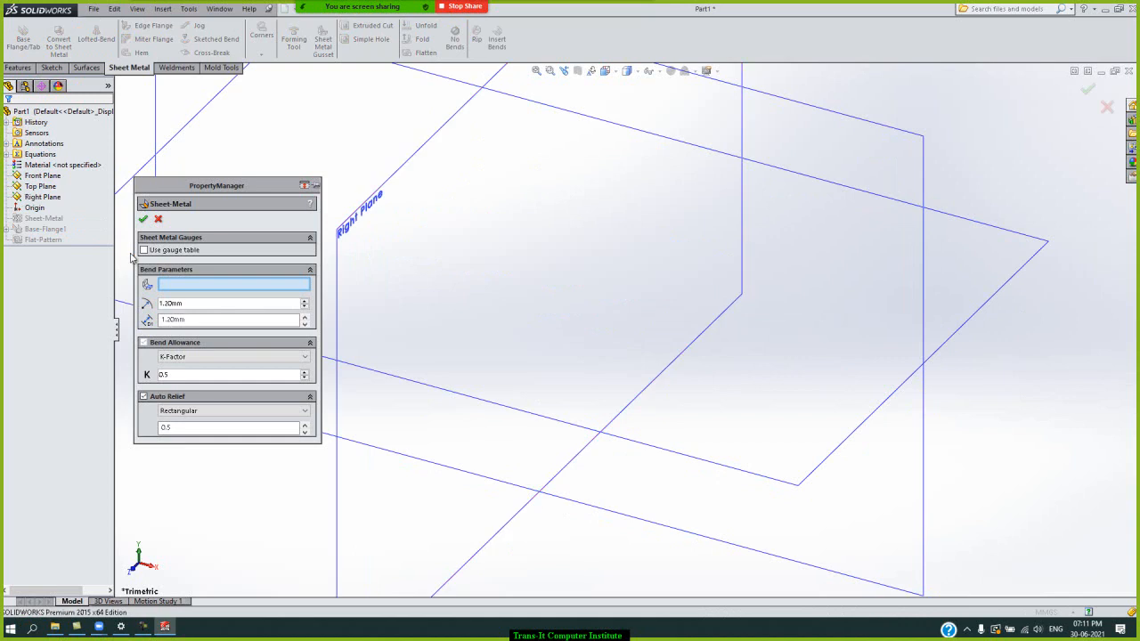
{"action": "double_click", "coordinate": [214, 304]}
{"action": "type", "text": "1"}
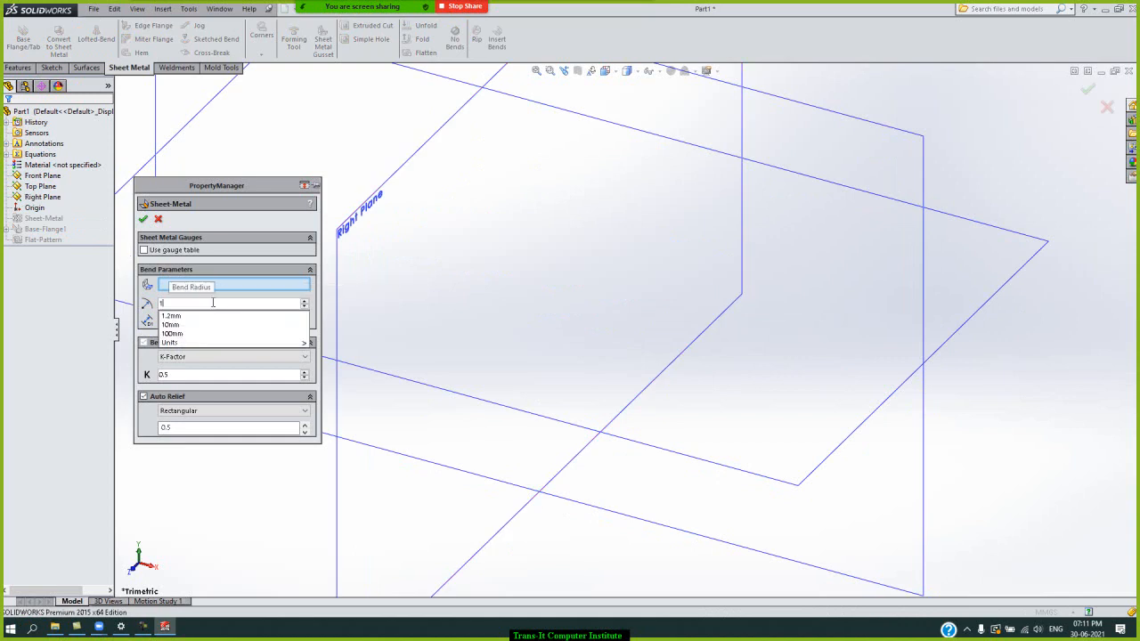
{"action": "type", "text": "000000000000000"}
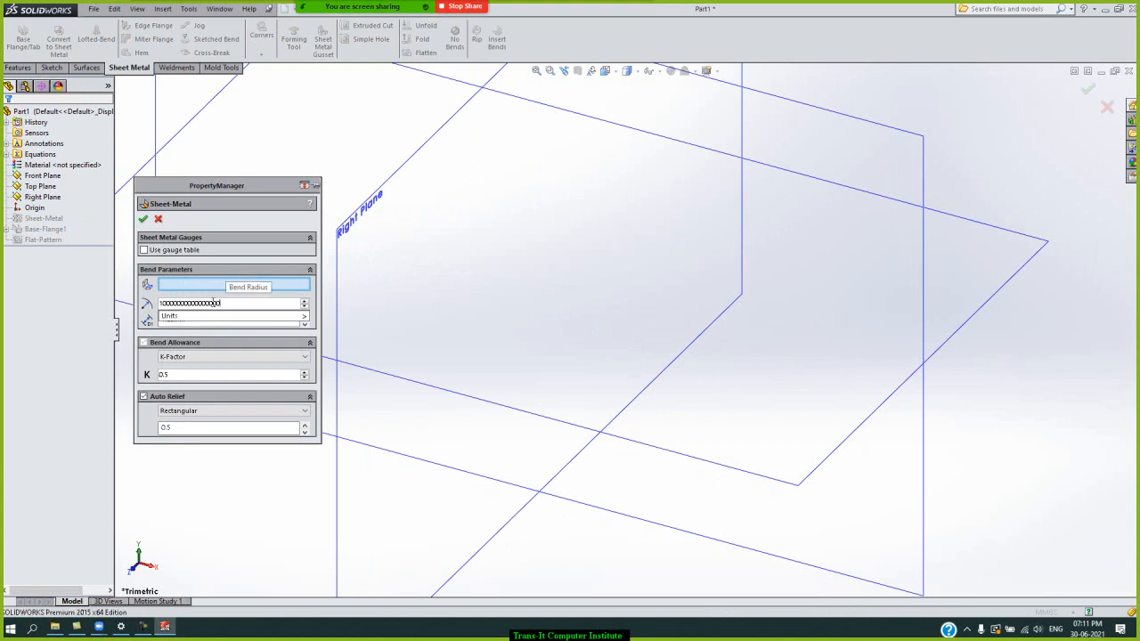
{"action": "mouse_move", "coordinate": [205, 319]}
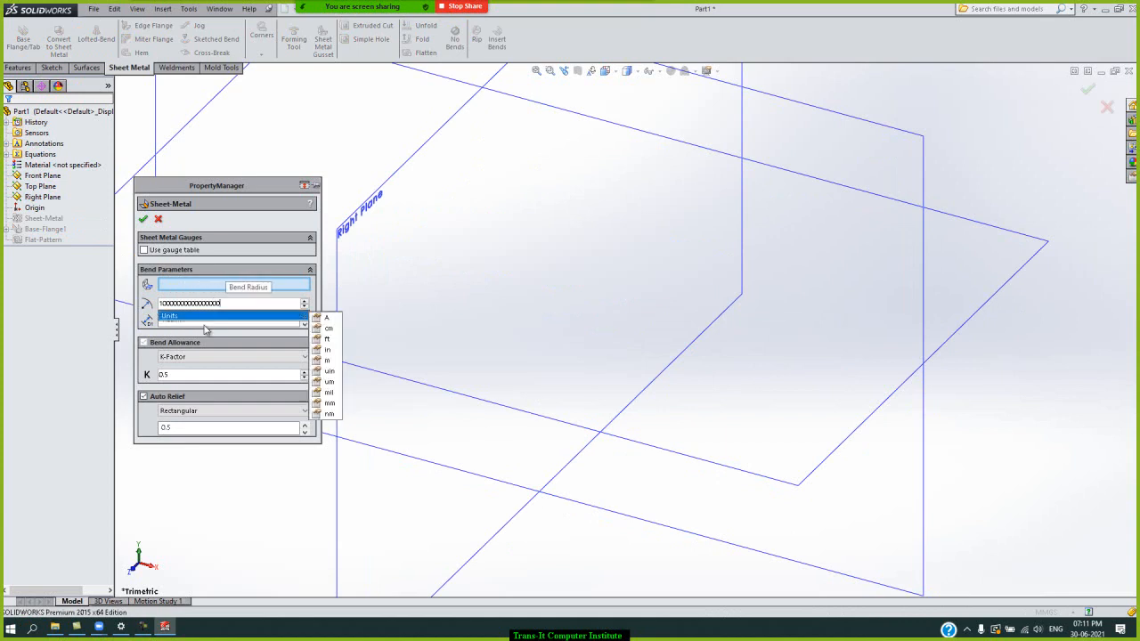
{"action": "left_click", "coordinate": [577, 292]}
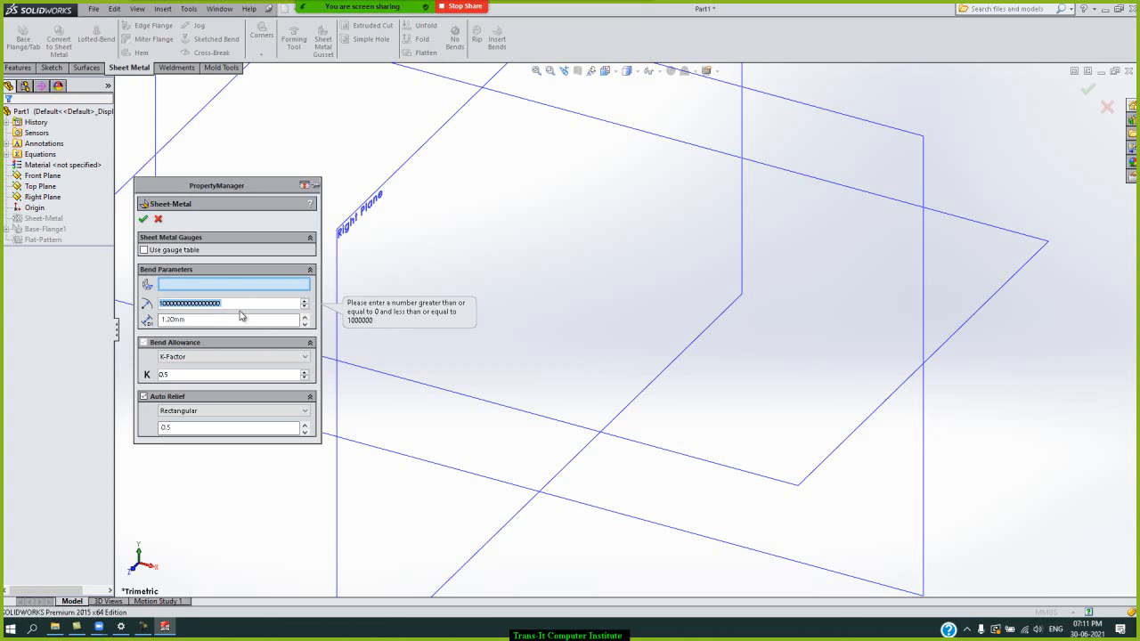
{"action": "type", "text": "1.2"}
{"action": "key", "text": "Return"}
Try an extremely large sheet metal thickness, set the thickness to 1.2 mm and accept the Sheet-Metal feature edit.
{"action": "left_click", "coordinate": [218, 321]}
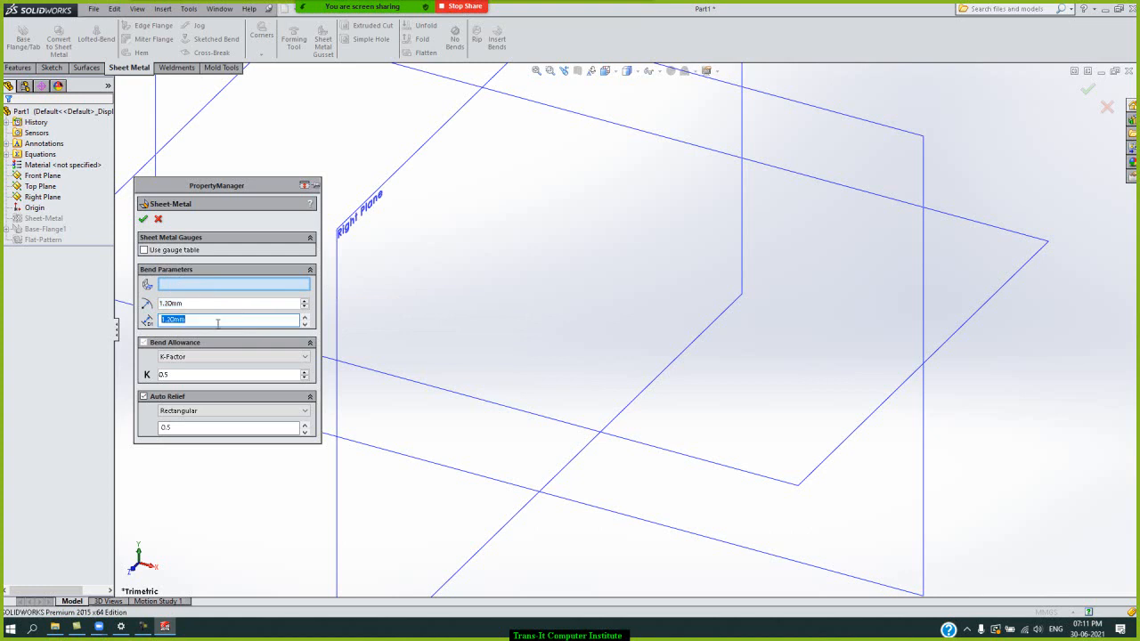
{"action": "type", "text": "100000000000000000000000000000000000000"}
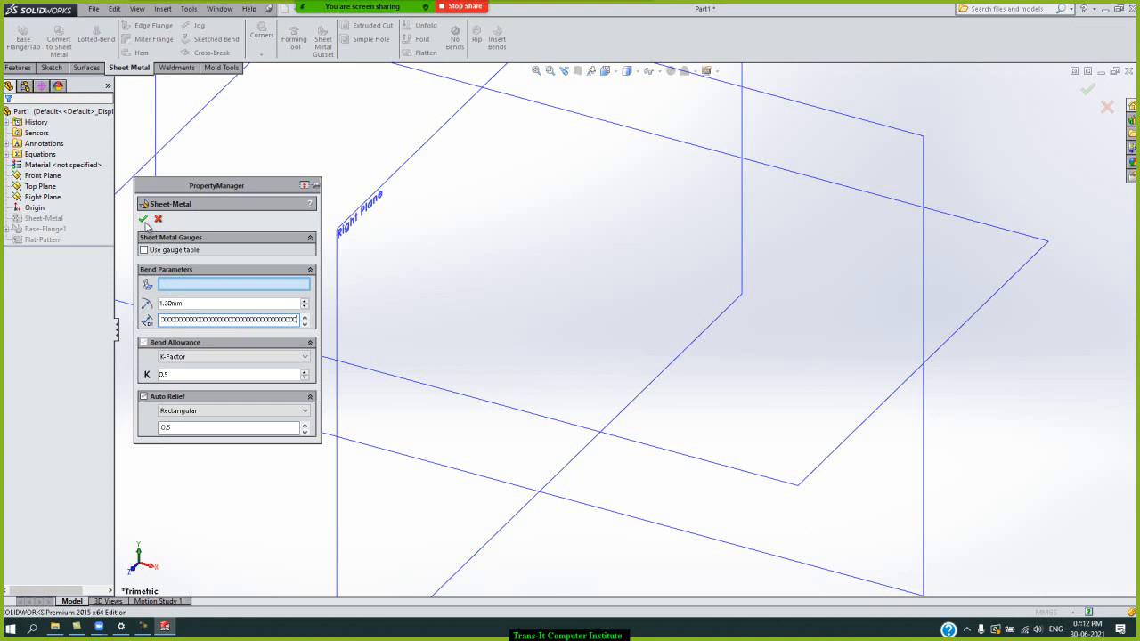
{"action": "left_click", "coordinate": [143, 220]}
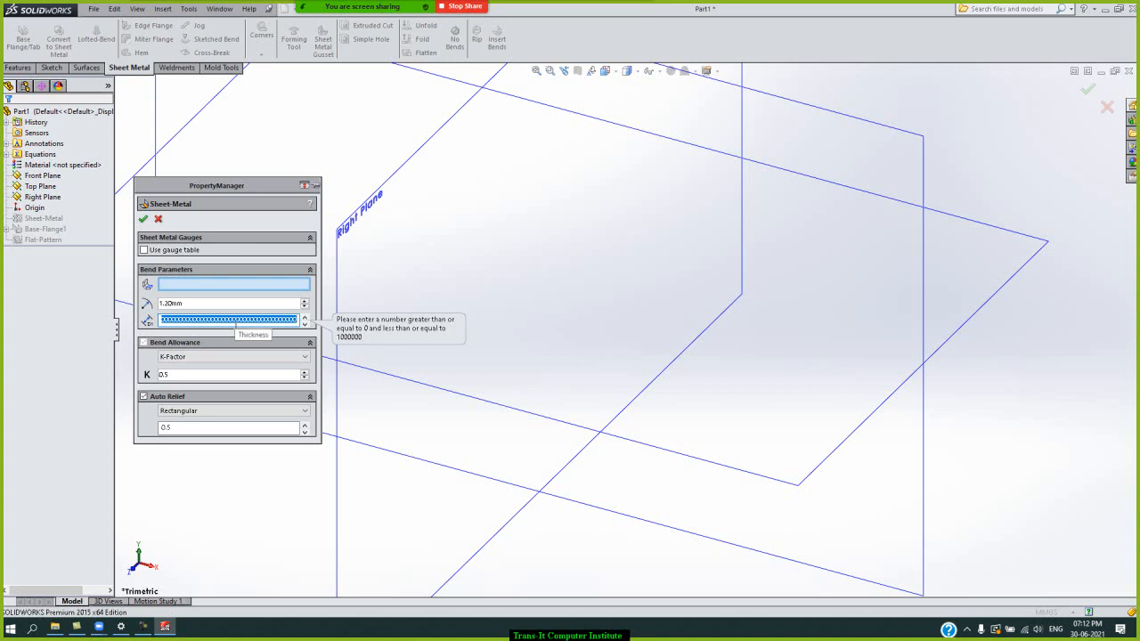
{"action": "left_click", "coordinate": [235, 324]}
{"action": "double_click", "coordinate": [235, 324]}
{"action": "type", "text": "1"}
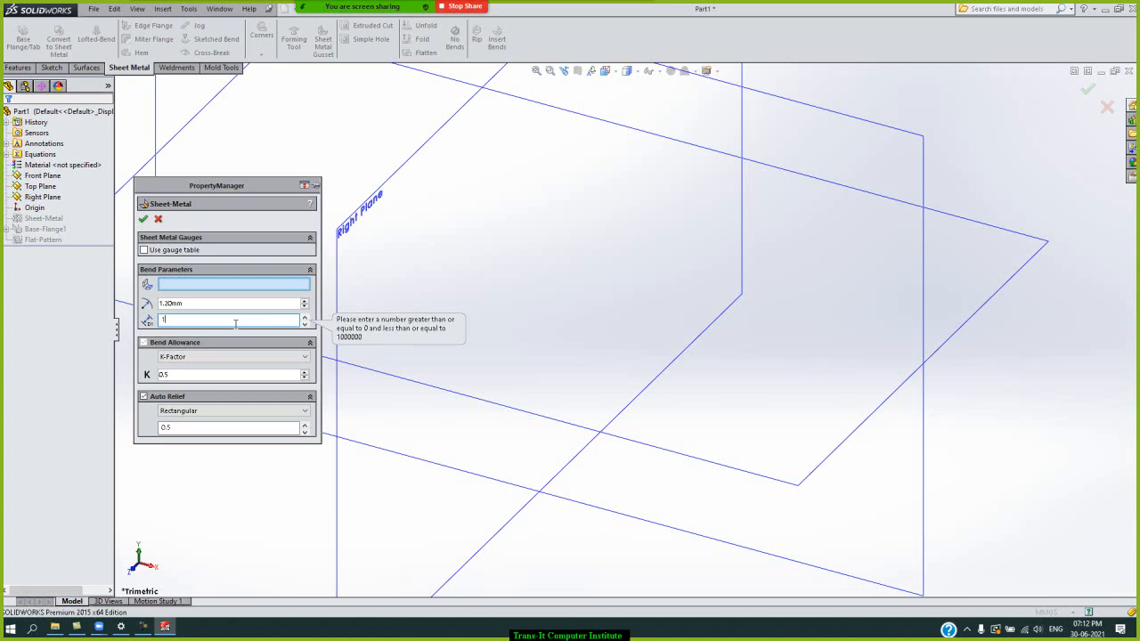
{"action": "type", "text": ".2"}
{"action": "left_click", "coordinate": [143, 219]}
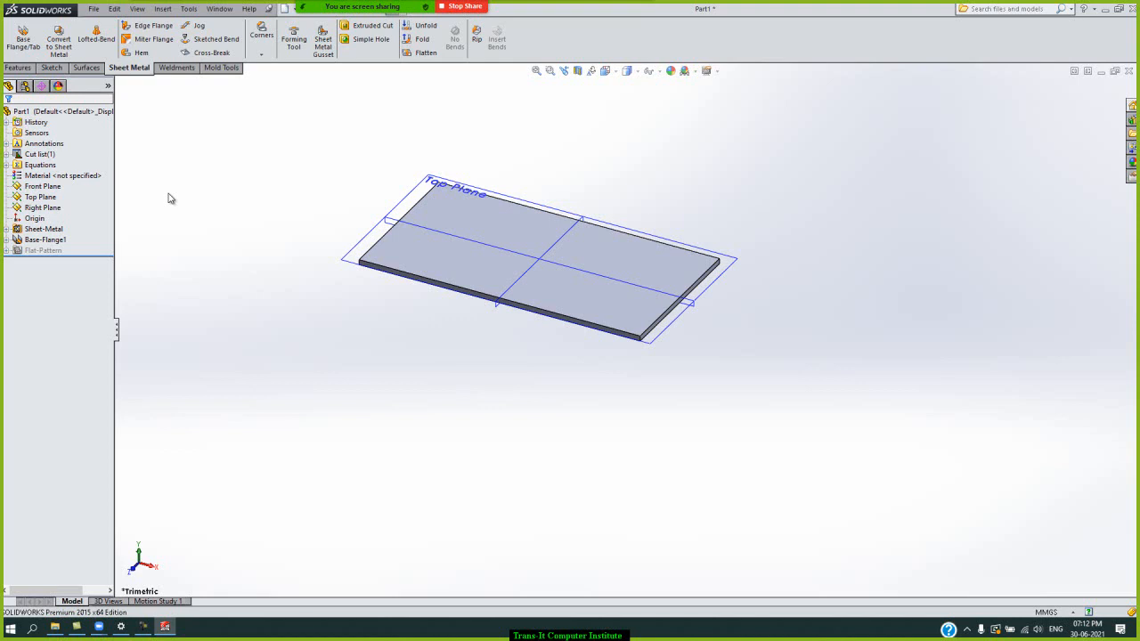
Create a new part and show its Front, Top and Right planes.
{"action": "key", "text": "ctrl+n"}
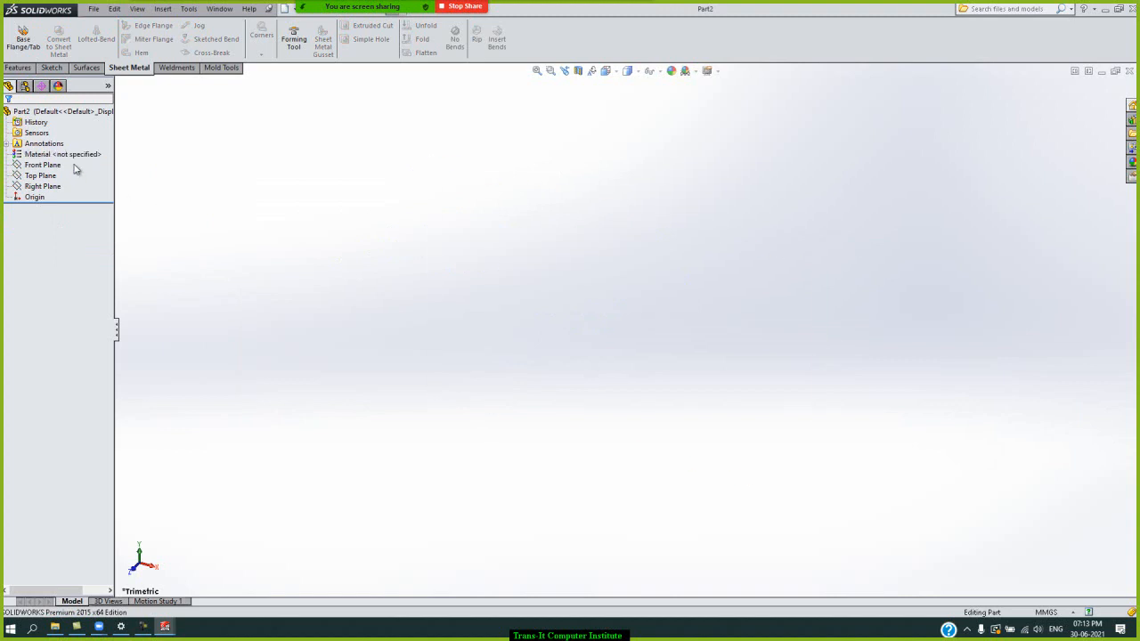
{"action": "left_click_drag", "start_coordinate": [54, 176], "coordinate": [37, 189]}
{"action": "right_click", "coordinate": [38, 185]}
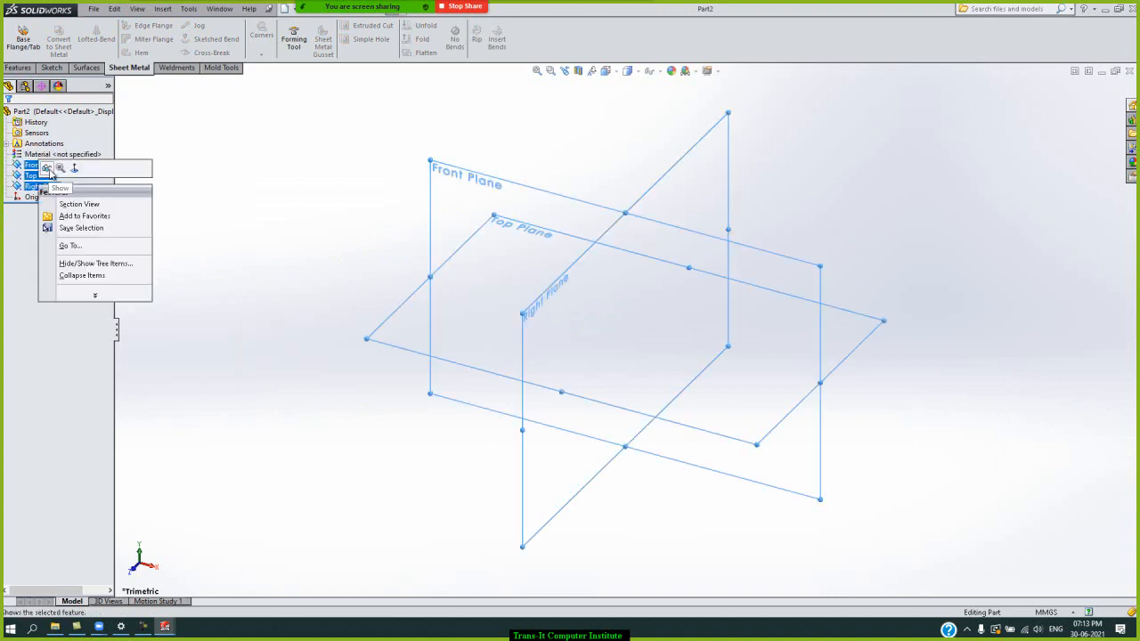
{"action": "left_click", "coordinate": [46, 168]}
{"action": "left_click", "coordinate": [289, 172]}
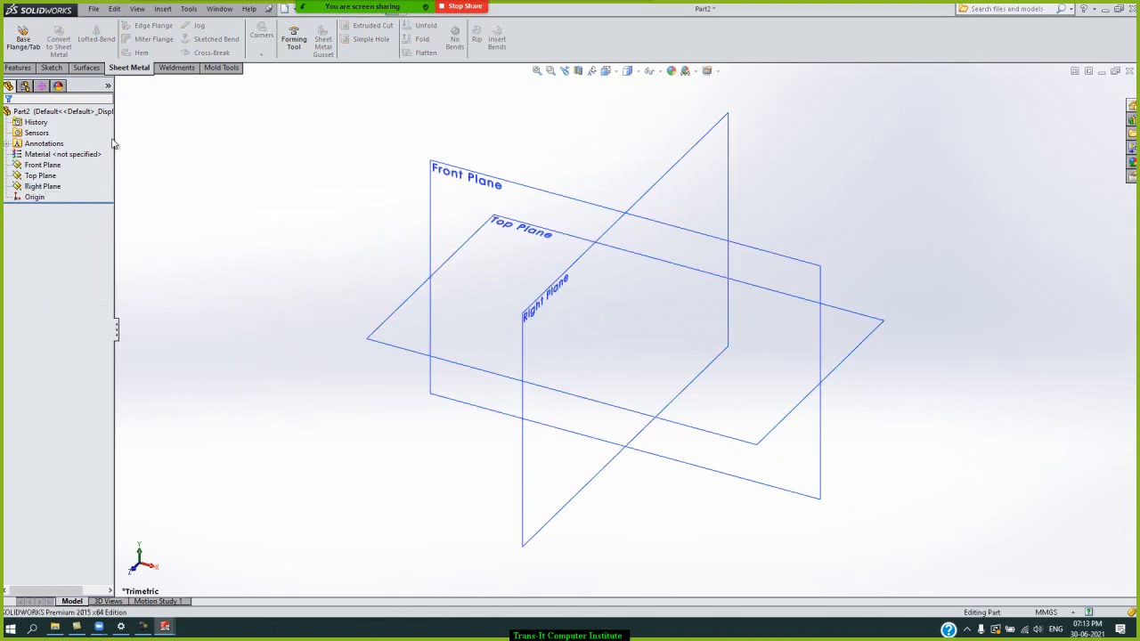
Sketch an open hat-shaped base flange profile on the Front Plane, with a first lip about 41 mm and a top line about 148 mm long.
{"action": "left_click", "coordinate": [21, 41]}
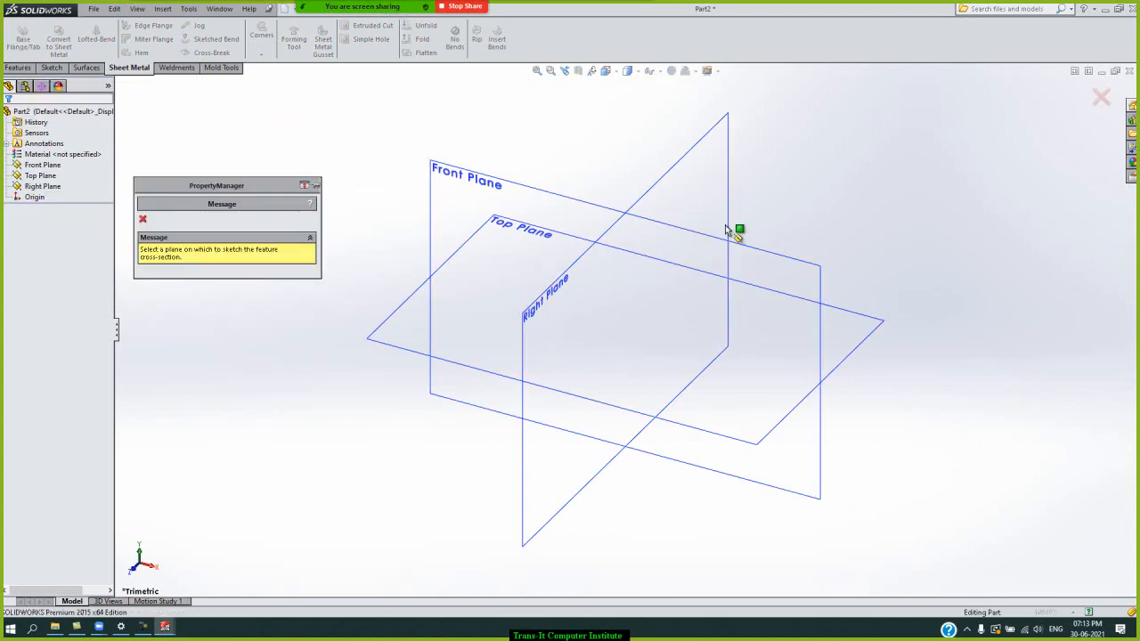
{"action": "left_click", "coordinate": [689, 232]}
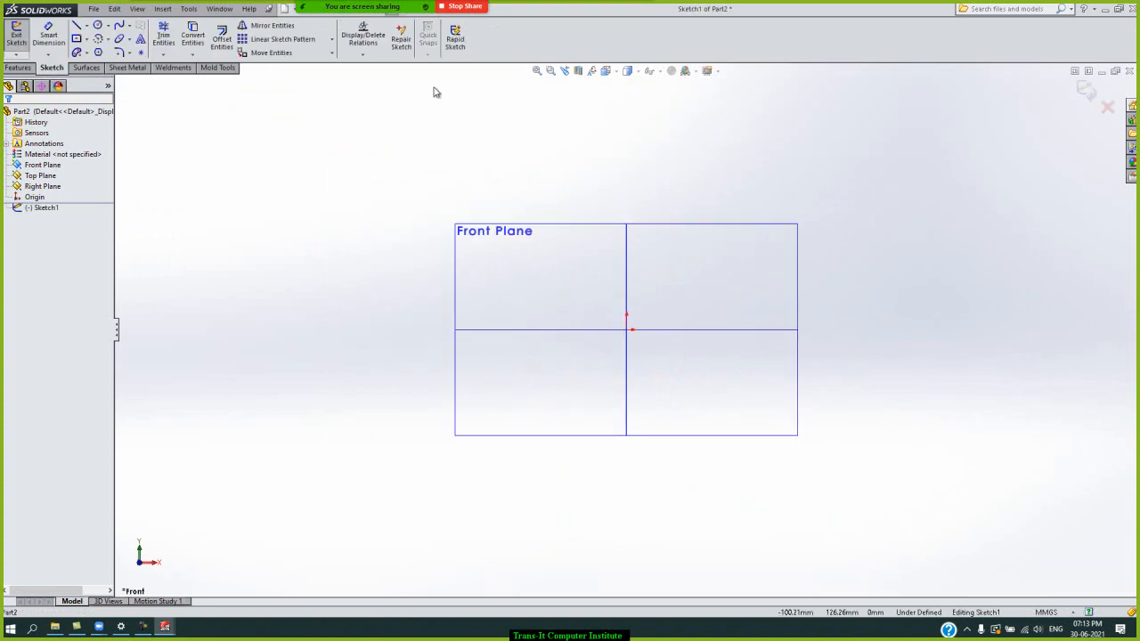
{"action": "left_click", "coordinate": [77, 25]}
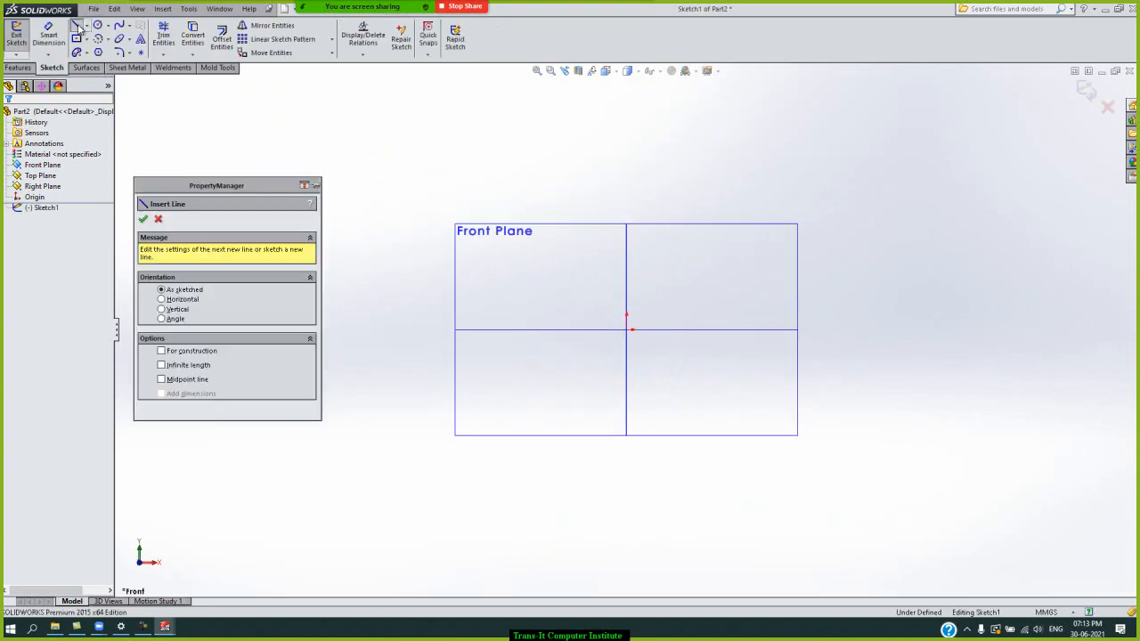
{"action": "left_click", "coordinate": [390, 346]}
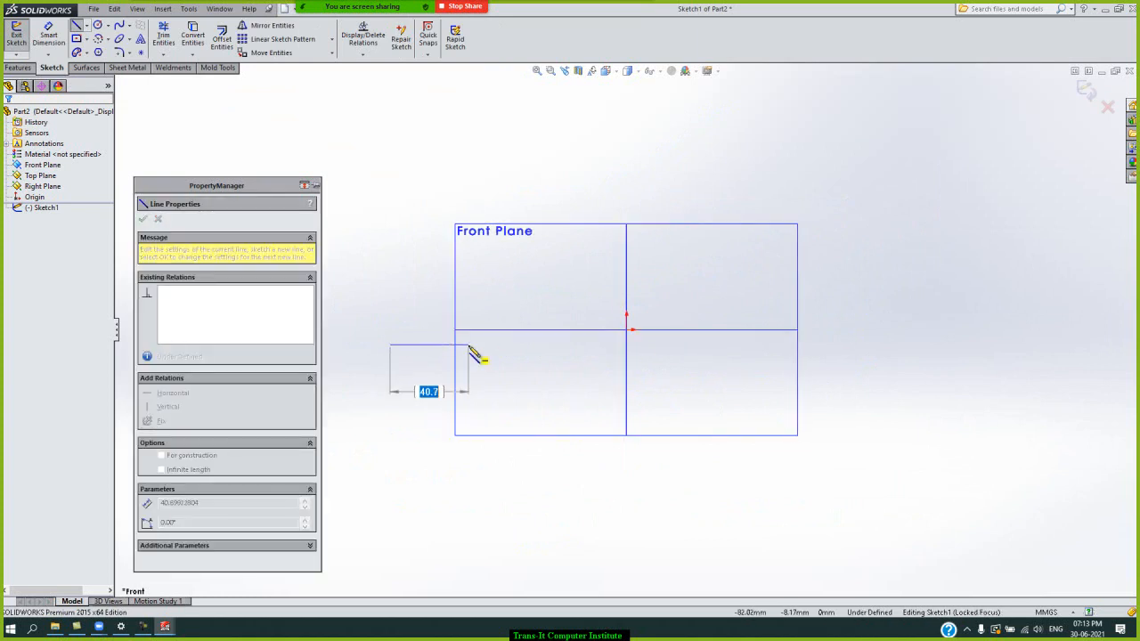
{"action": "left_click", "coordinate": [468, 345]}
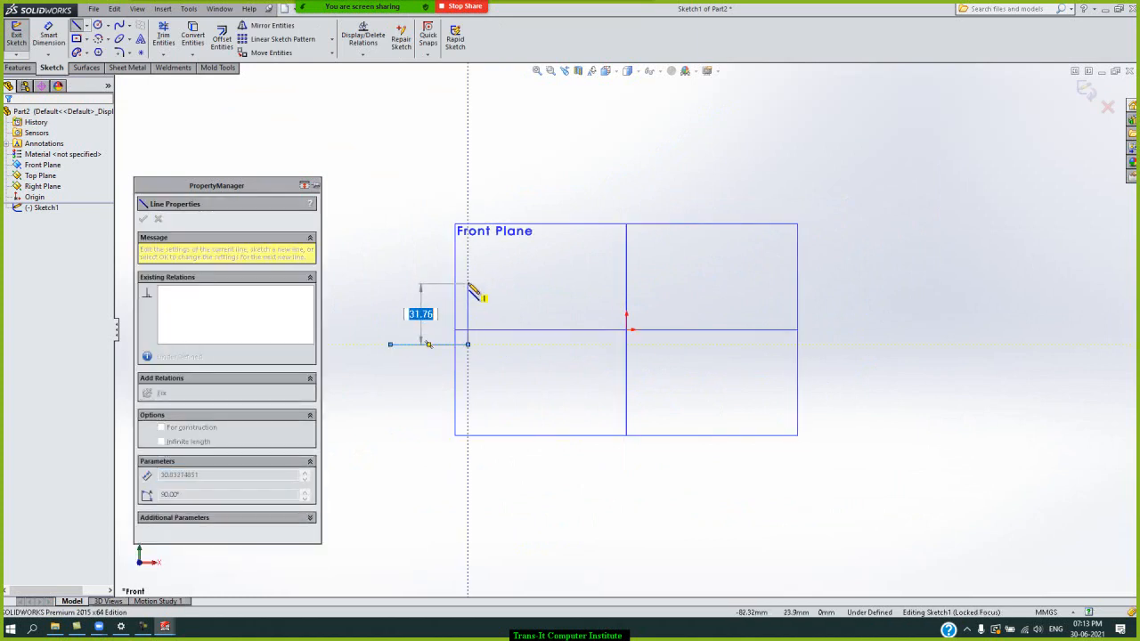
{"action": "left_click", "coordinate": [467, 275]}
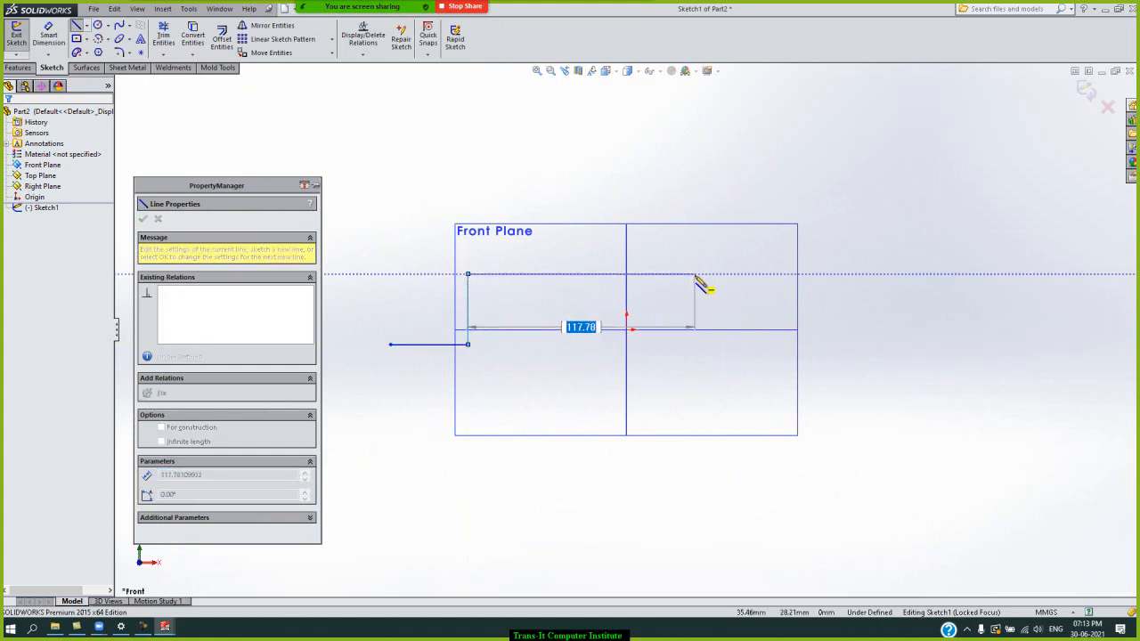
{"action": "left_click", "coordinate": [752, 274]}
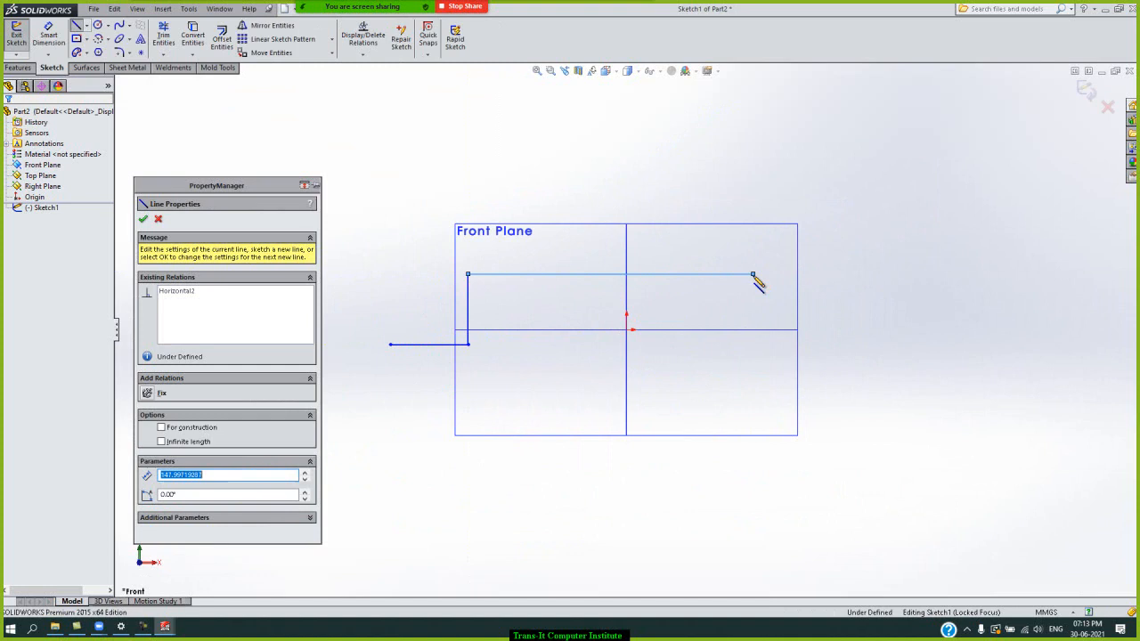
{"action": "left_click", "coordinate": [752, 344]}
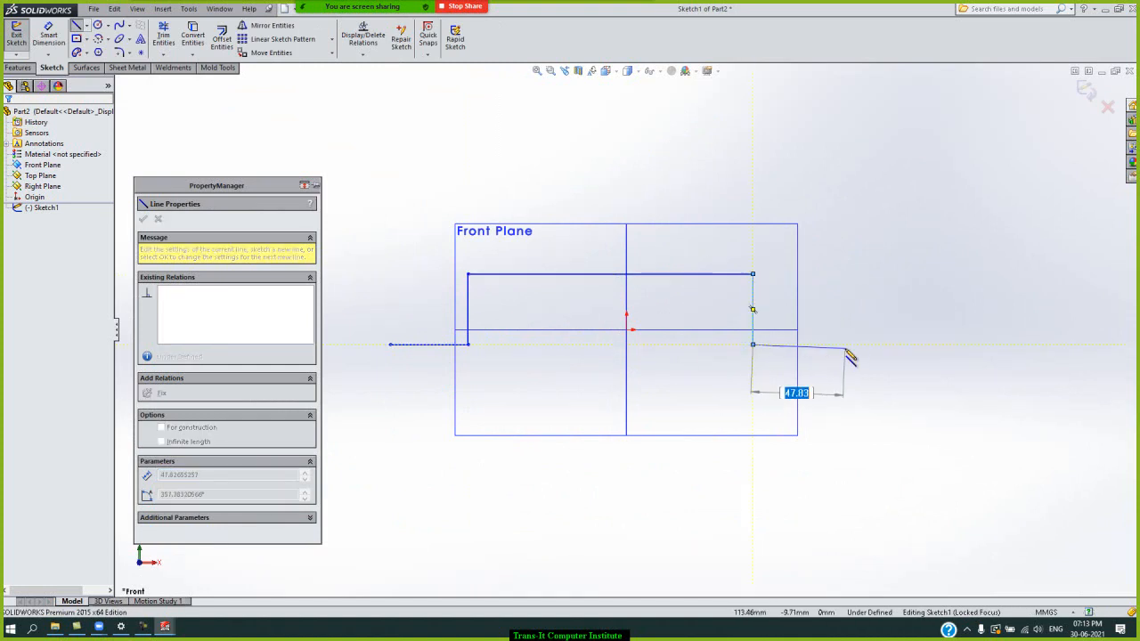
{"action": "left_click", "coordinate": [837, 345]}
{"action": "right_click", "coordinate": [857, 305]}
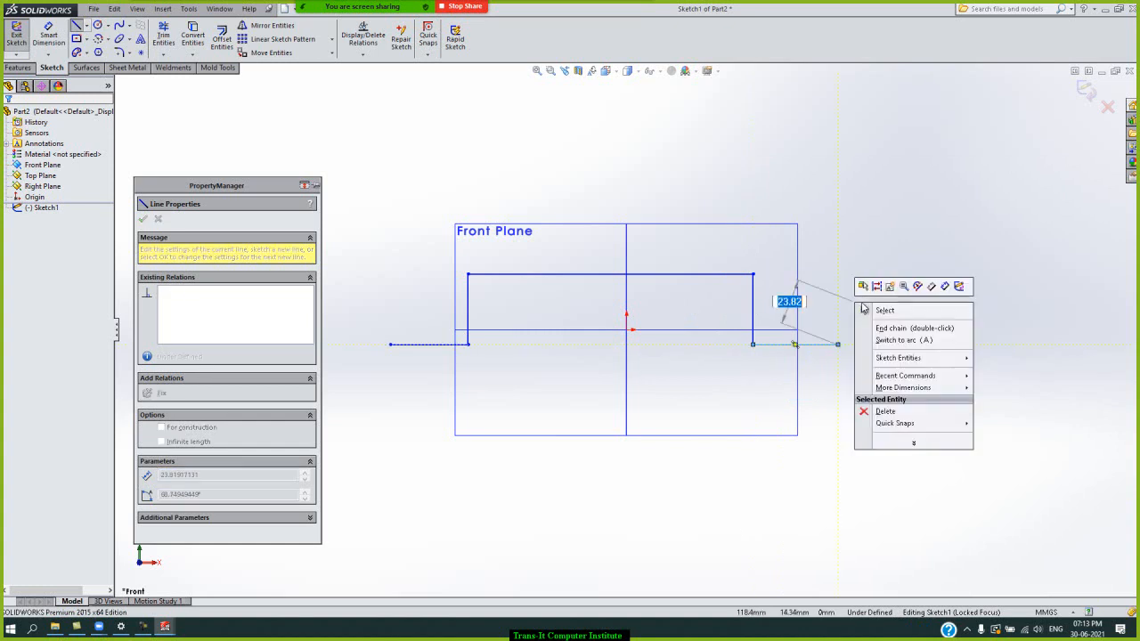
{"action": "left_click", "coordinate": [886, 310]}
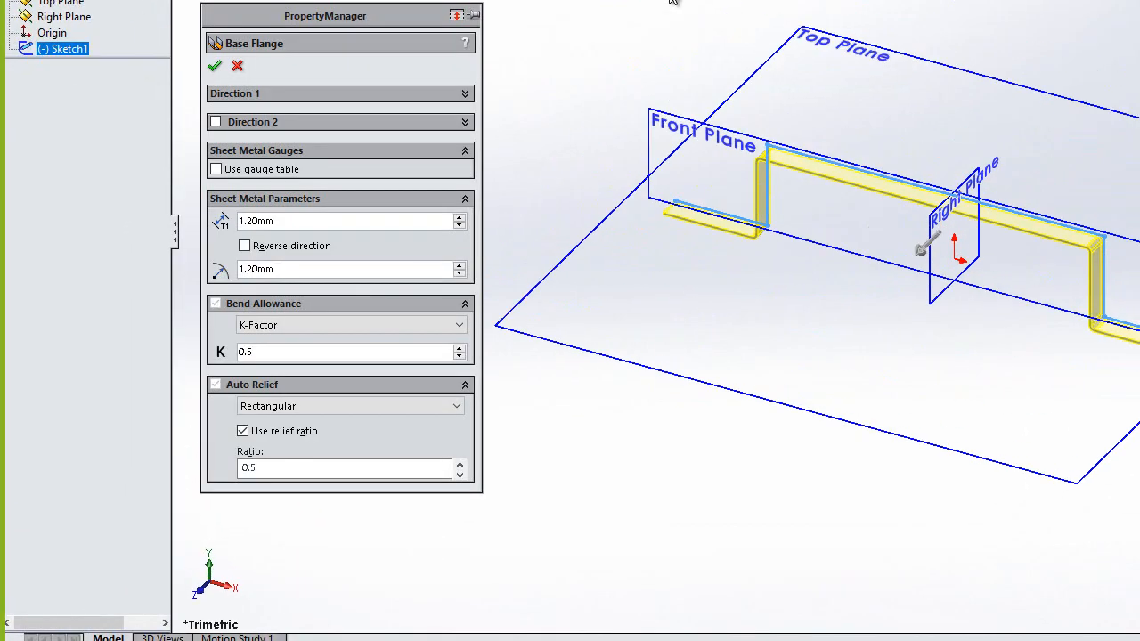
Set the base flange's Direction 1 to a Blind depth of 70 mm.
{"action": "left_click", "coordinate": [393, 92]}
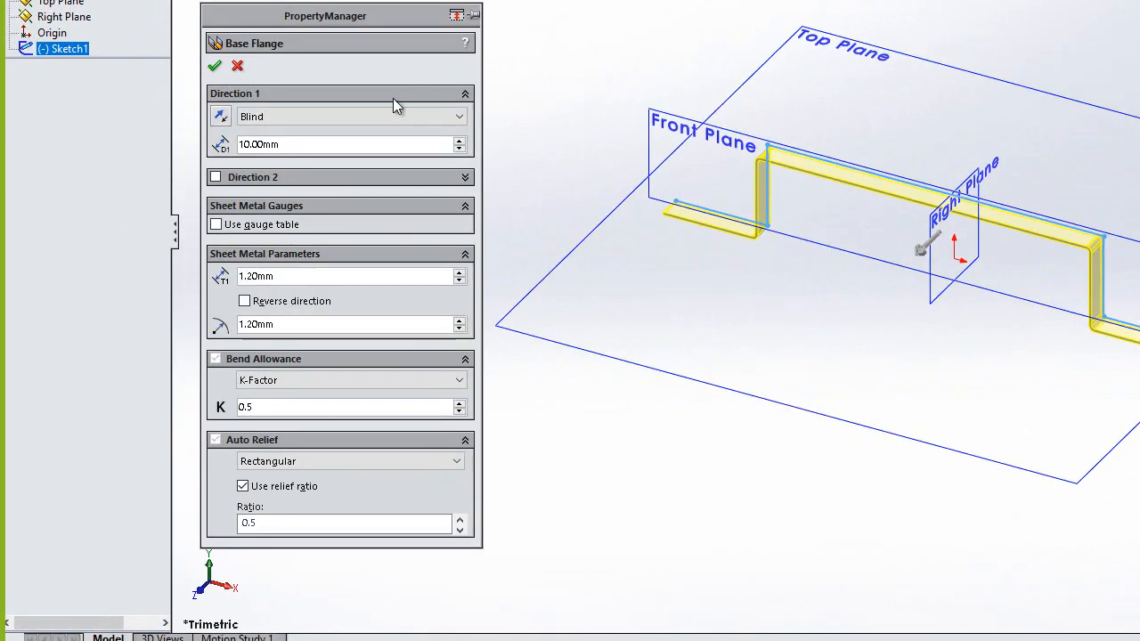
{"action": "left_click", "coordinate": [459, 141]}
{"action": "left_click", "coordinate": [460, 141]}
{"action": "left_click", "coordinate": [459, 140]}
{"action": "left_click", "coordinate": [459, 141]}
{"action": "left_click", "coordinate": [459, 141]}
{"action": "left_click", "coordinate": [459, 141]}
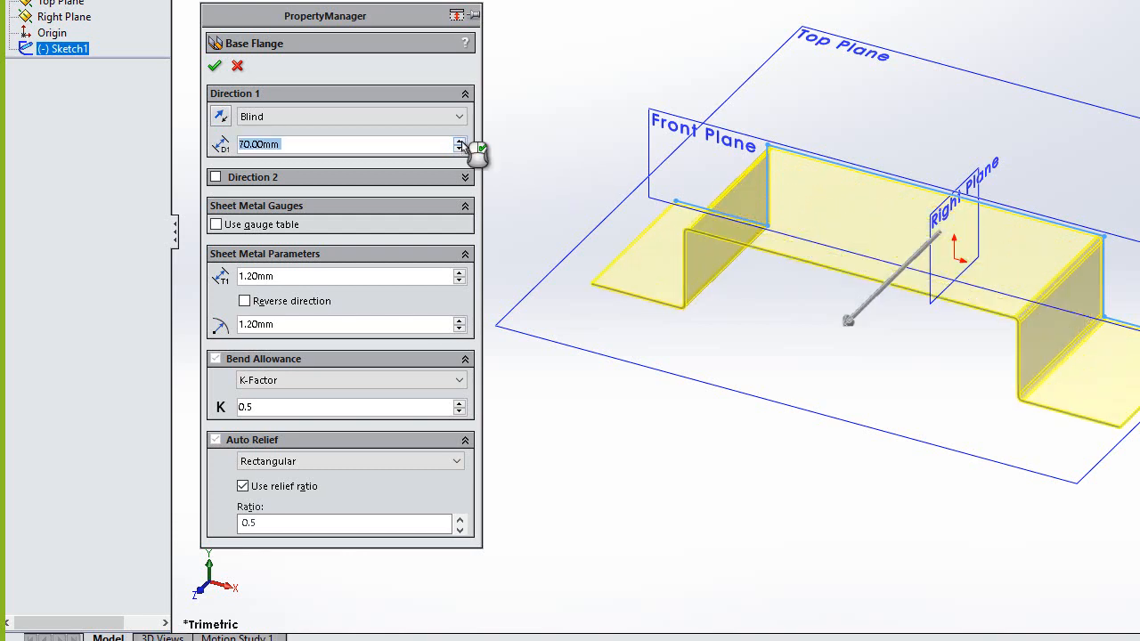
Enable Direction 2 for the base flange and give it a Blind depth of 40 mm.
{"action": "left_click", "coordinate": [215, 176]}
{"action": "left_click", "coordinate": [459, 221]}
{"action": "left_click", "coordinate": [459, 221]}
{"action": "left_click", "coordinate": [459, 221]}
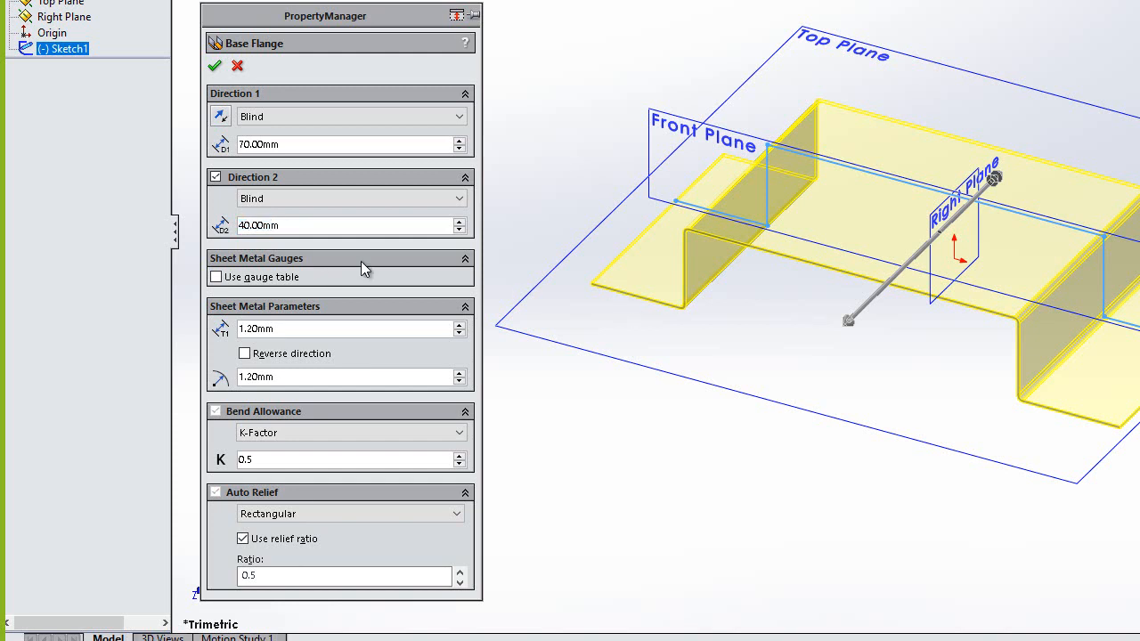
{"action": "left_click", "coordinate": [324, 232]}
Preview the base flange with its Direction 1 extrusion reversed and switch the reversal back off.
{"action": "scroll", "coordinate": [1101, 267], "scroll_direction": "down", "scroll_amount": 5}
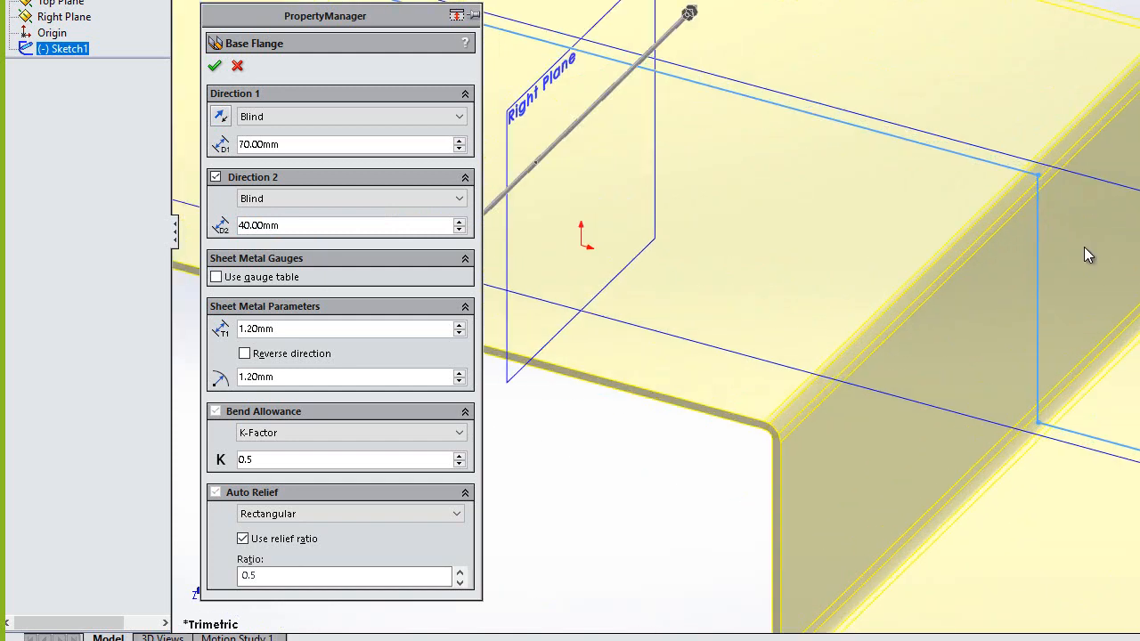
{"action": "key", "text": "ctrl+1"}
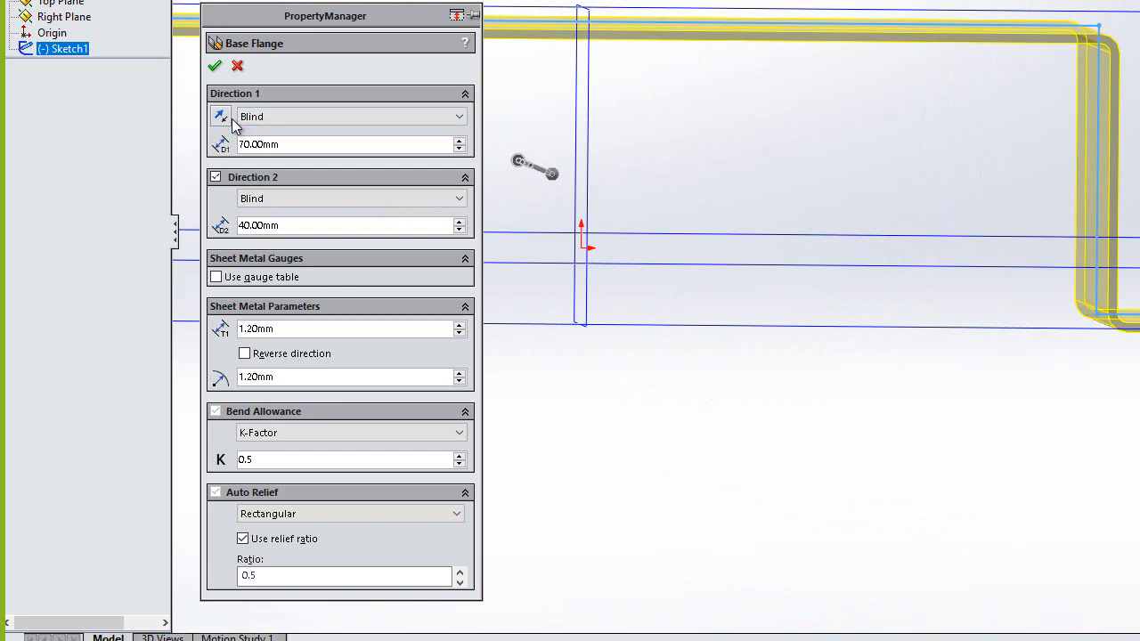
{"action": "left_click", "coordinate": [221, 117]}
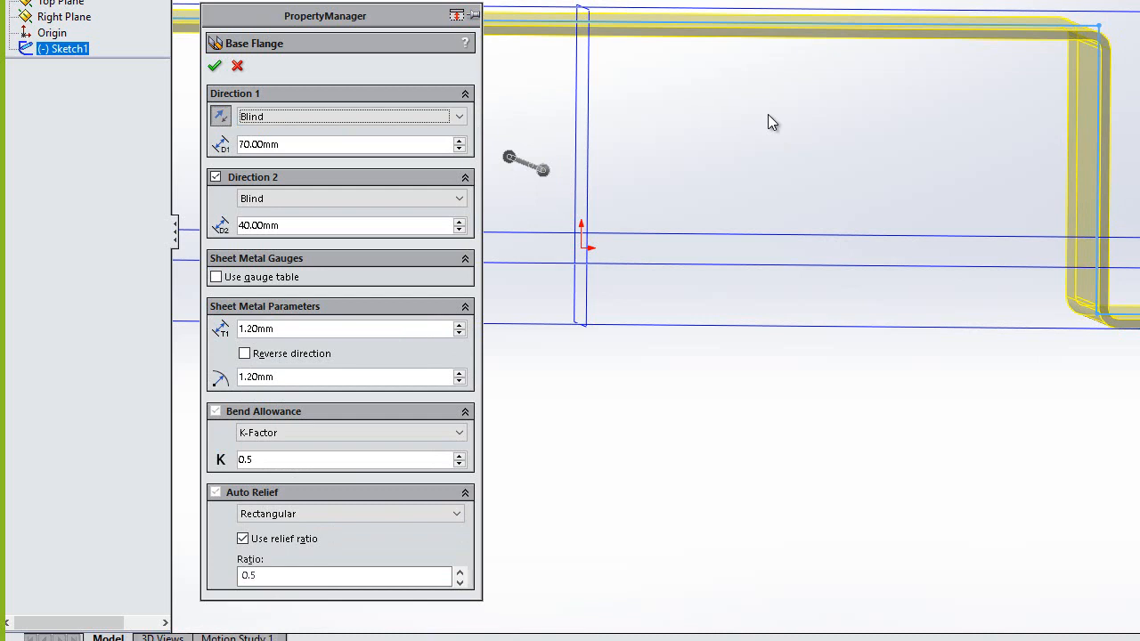
{"action": "left_click", "coordinate": [218, 120]}
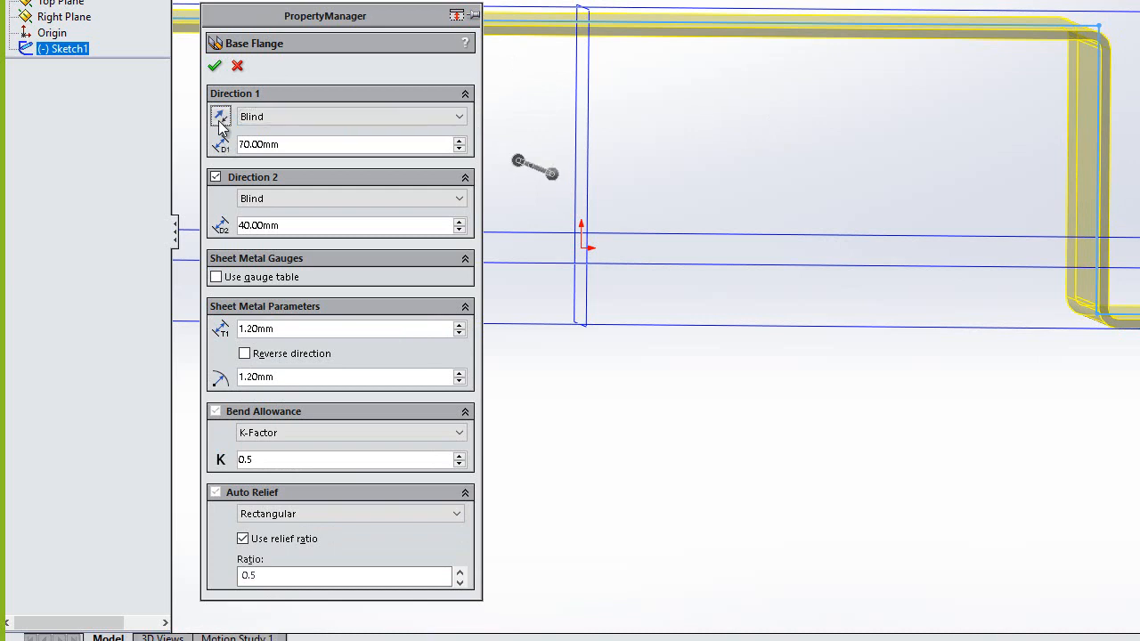
{"action": "key", "text": "Tab"}
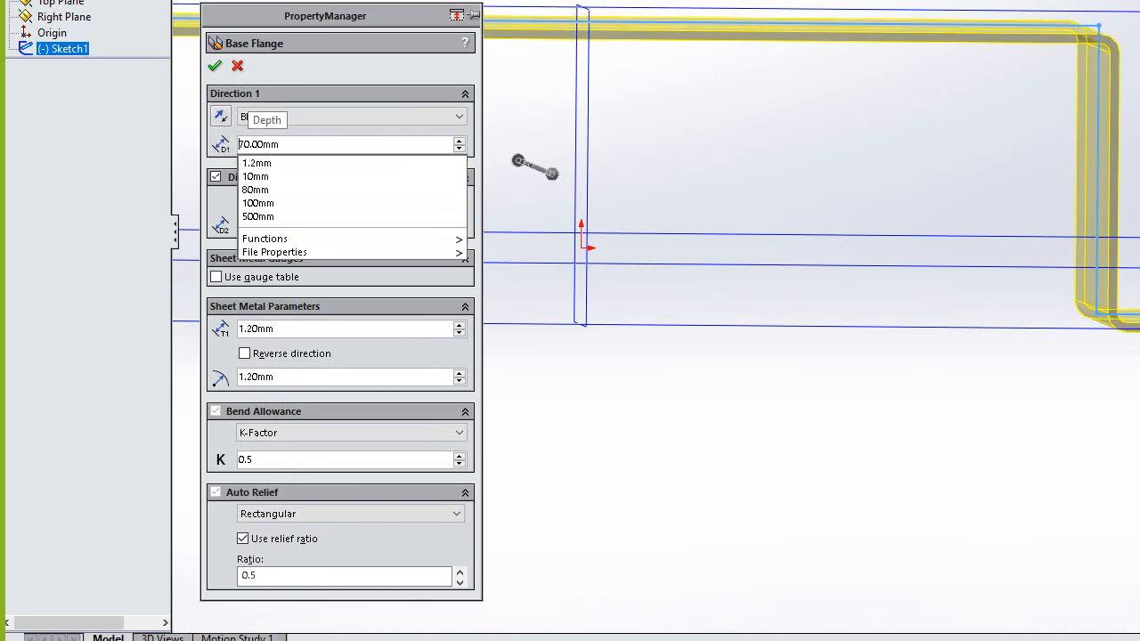
{"action": "key", "text": "Return"}
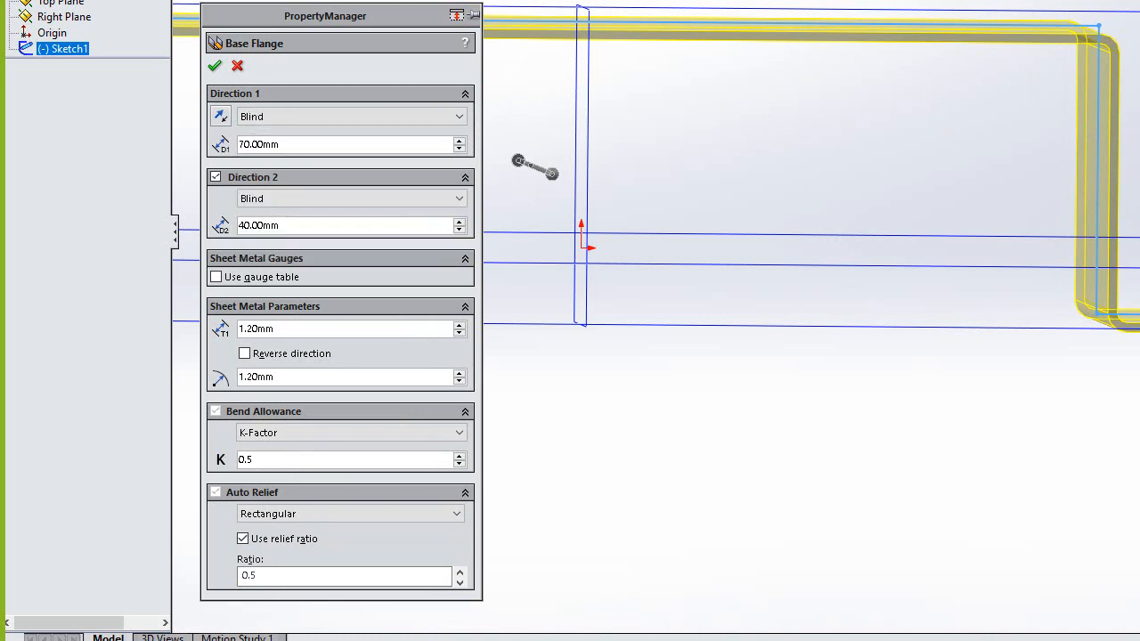
{"action": "key", "text": "shift+Tab"}
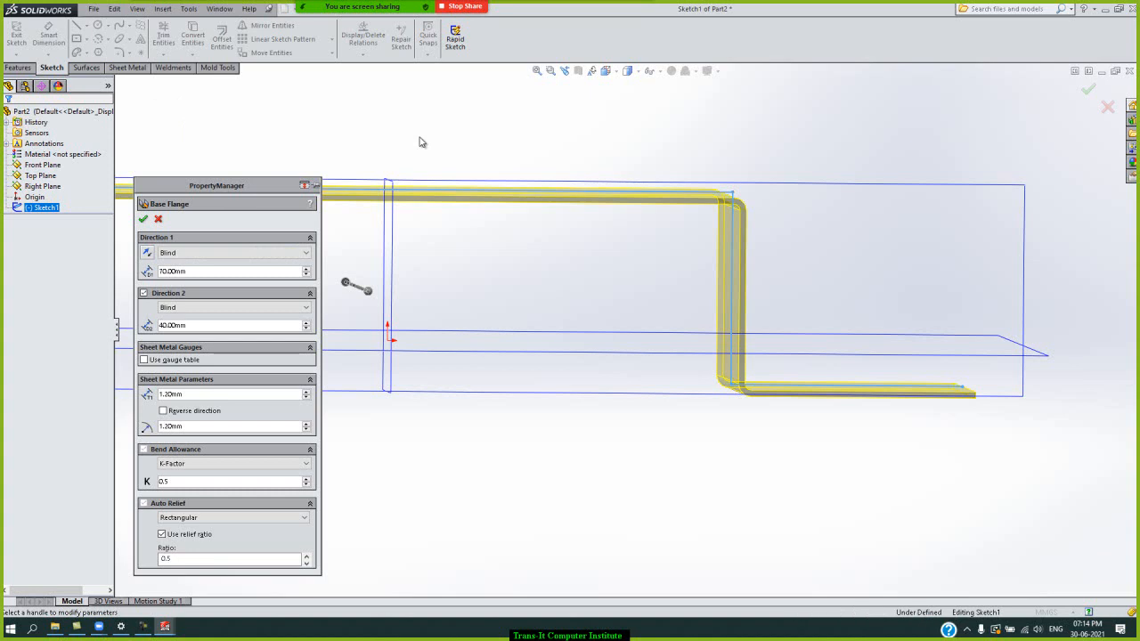
{"action": "key", "text": "Left"}
{"action": "key", "text": "Down"}
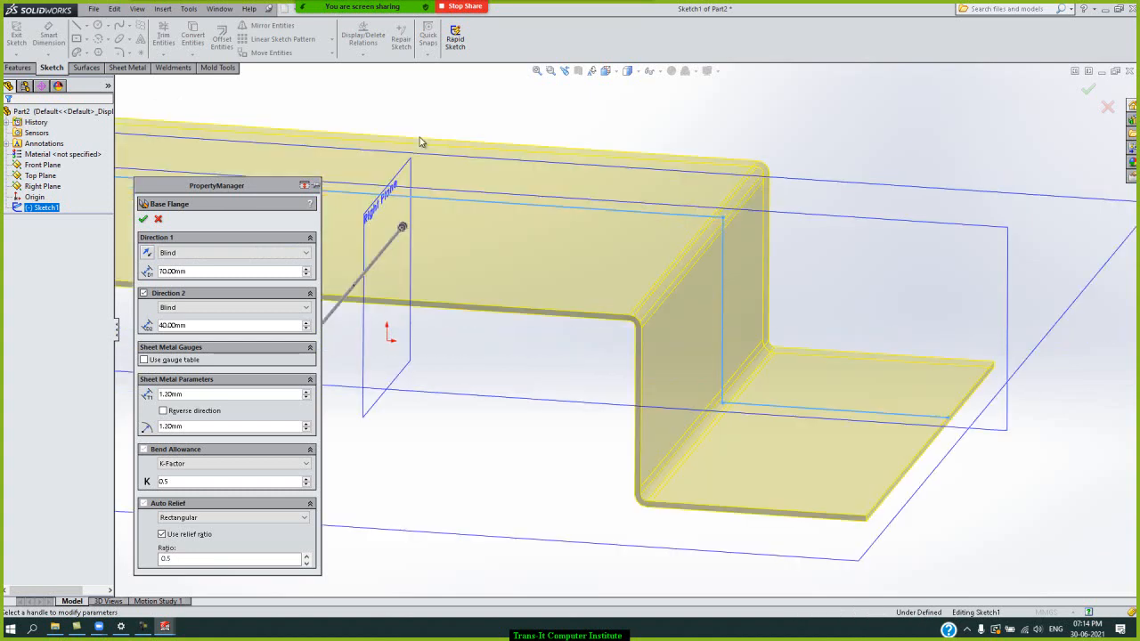
Preview the base flange with Direction 1 reversed and Direction 2 disabled, and restore the two-direction extrusion.
{"action": "left_click", "coordinate": [149, 254]}
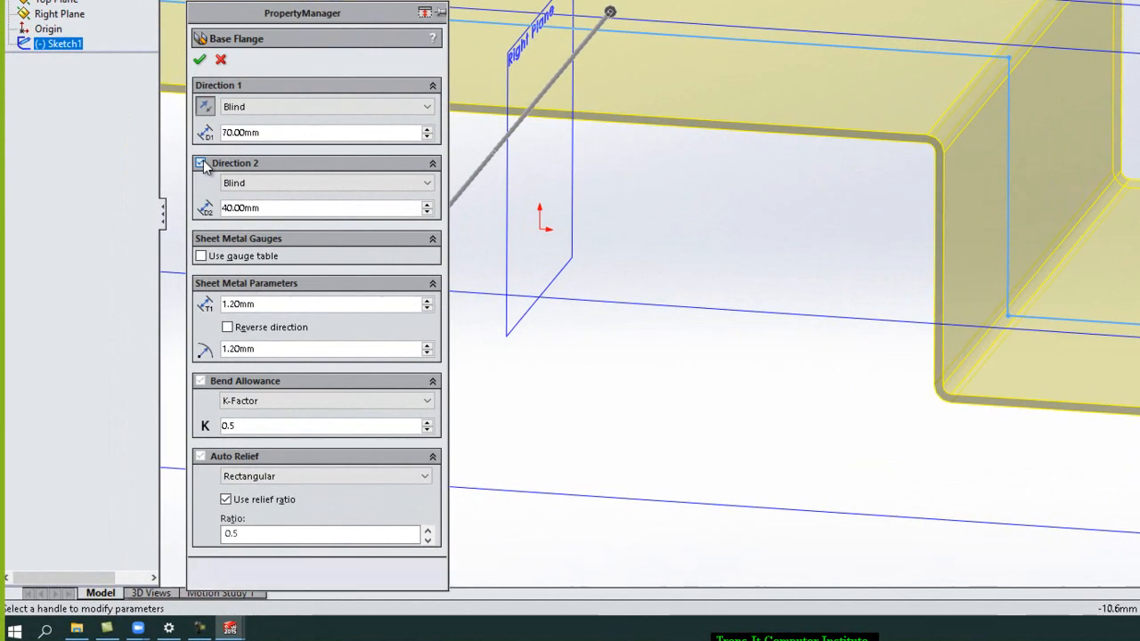
{"action": "left_click", "coordinate": [143, 293]}
{"action": "left_click", "coordinate": [207, 107]}
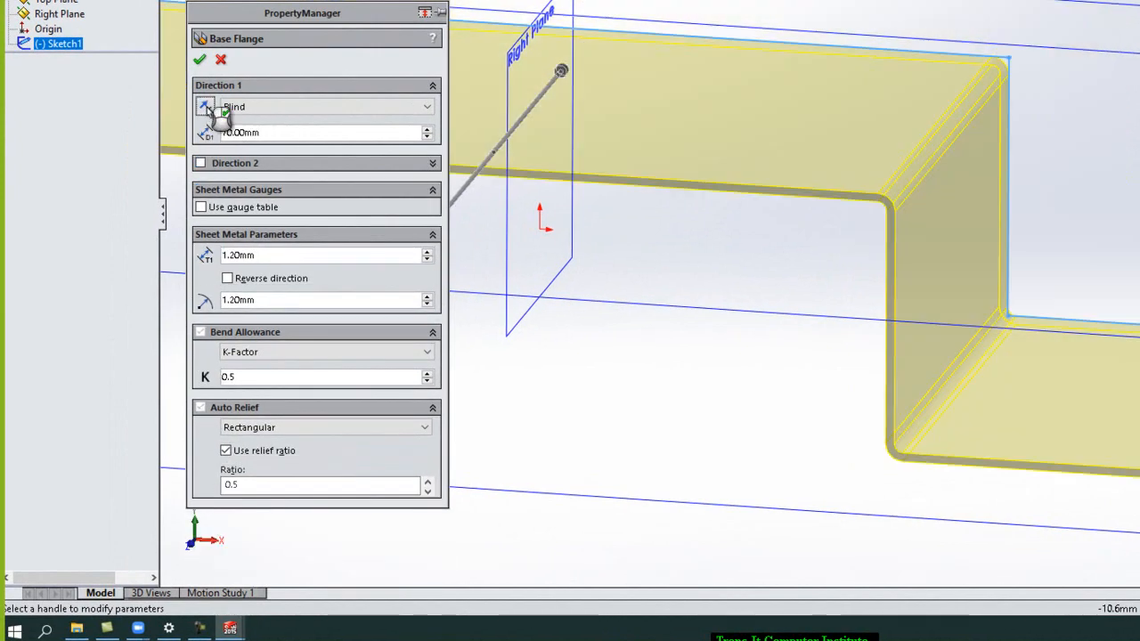
{"action": "left_click", "coordinate": [207, 108]}
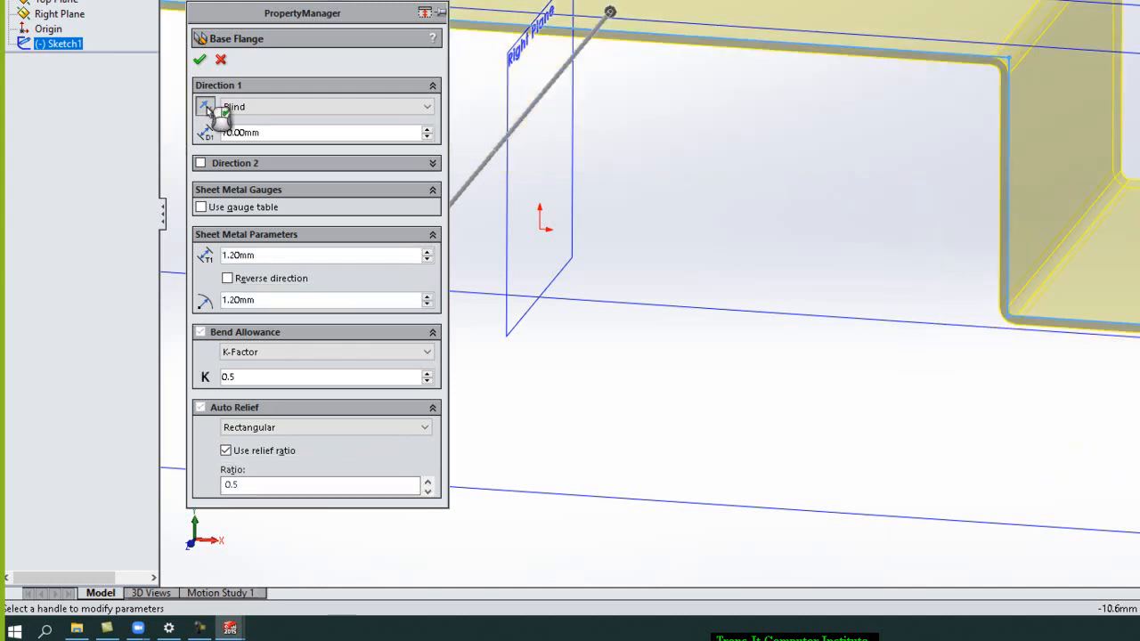
{"action": "left_click", "coordinate": [201, 163]}
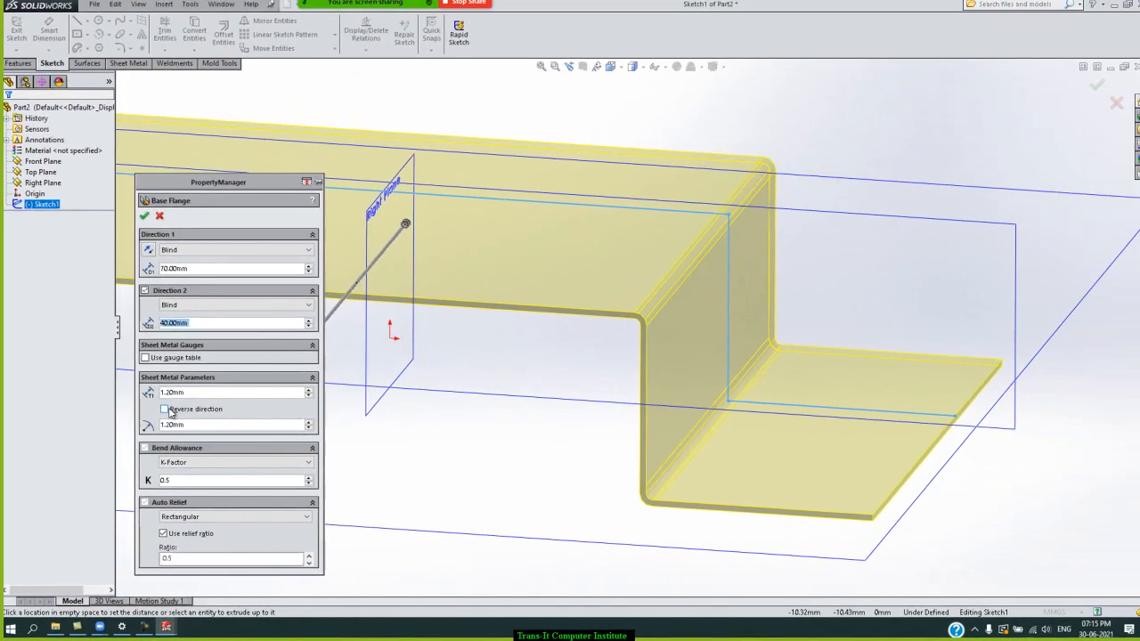
Reverse the base flange's thickness direction, comparing both sides of the sketched profile.
{"action": "left_click", "coordinate": [165, 409]}
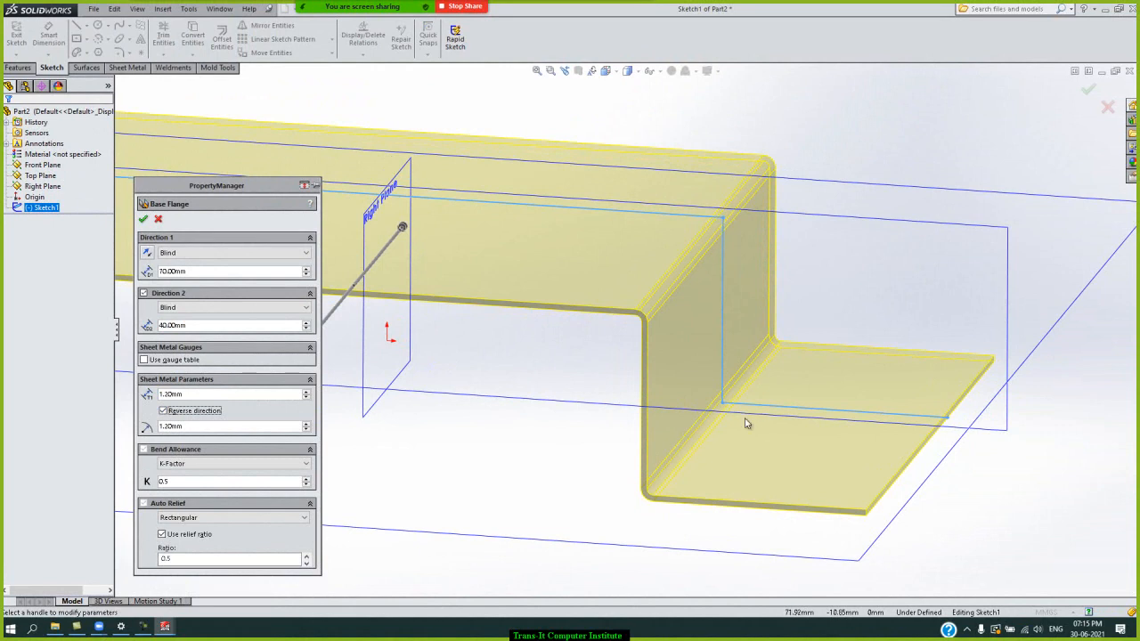
{"action": "middle_click_drag", "start_coordinate": [975, 269], "coordinate": [950, 266]}
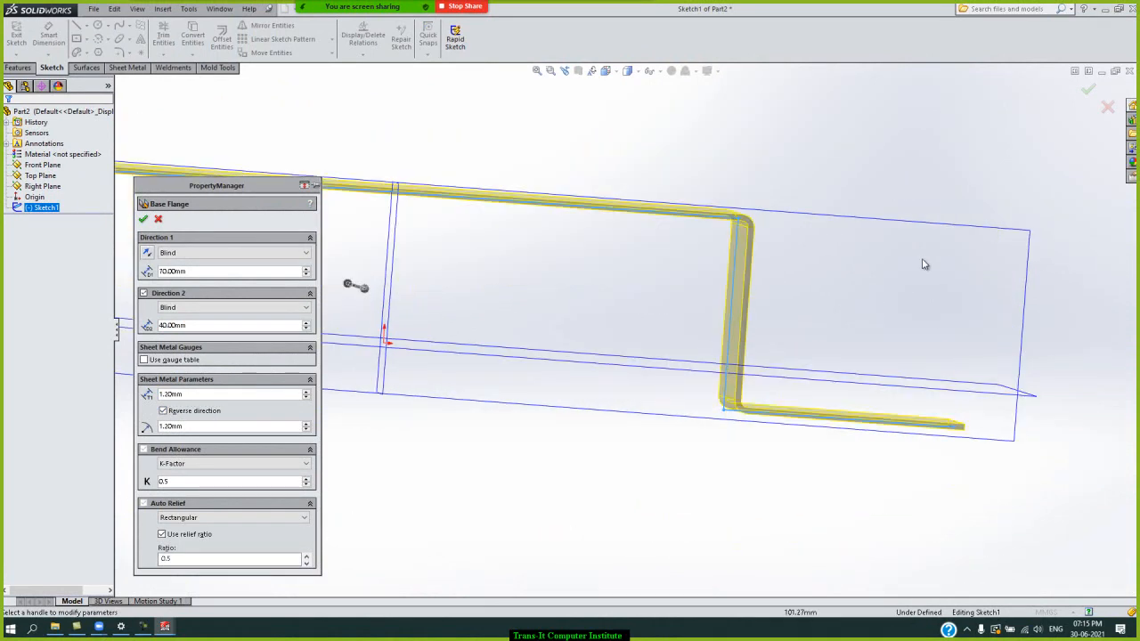
{"action": "key", "text": "Left"}
{"action": "key", "text": "Left"}
{"action": "key", "text": "Up"}
{"action": "key", "text": "Down"}
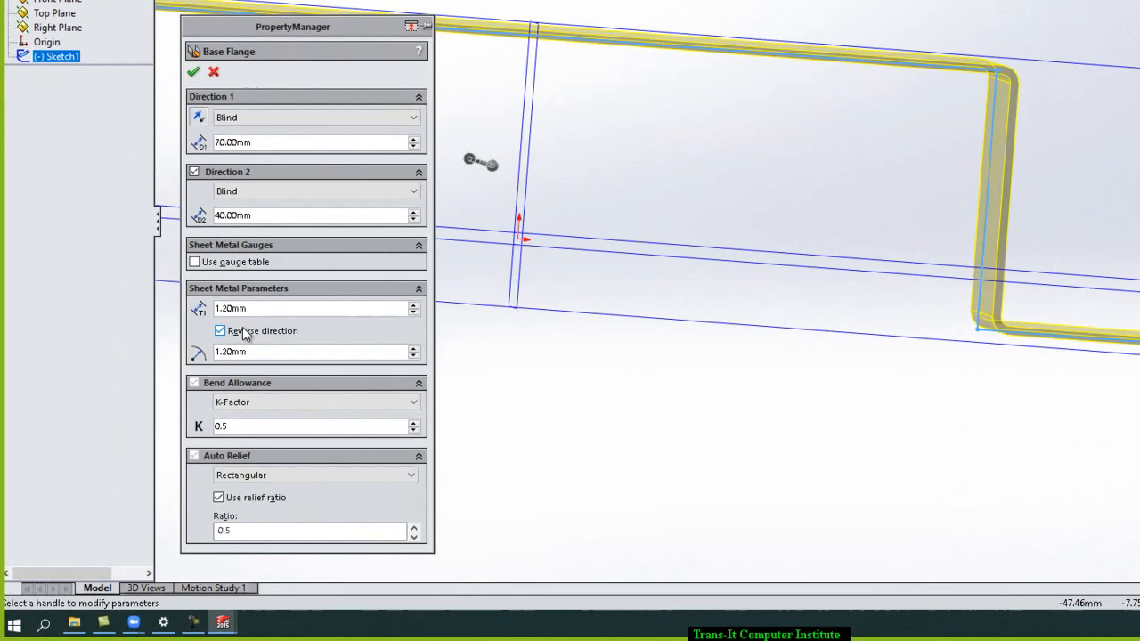
{"action": "left_click", "coordinate": [196, 398]}
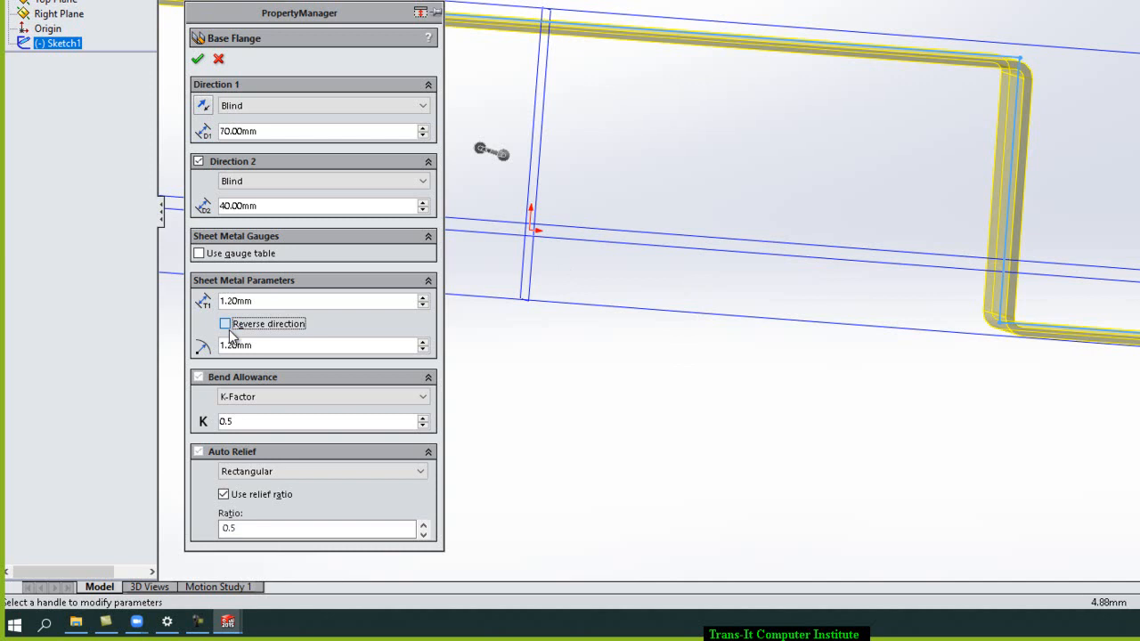
{"action": "left_click", "coordinate": [226, 324]}
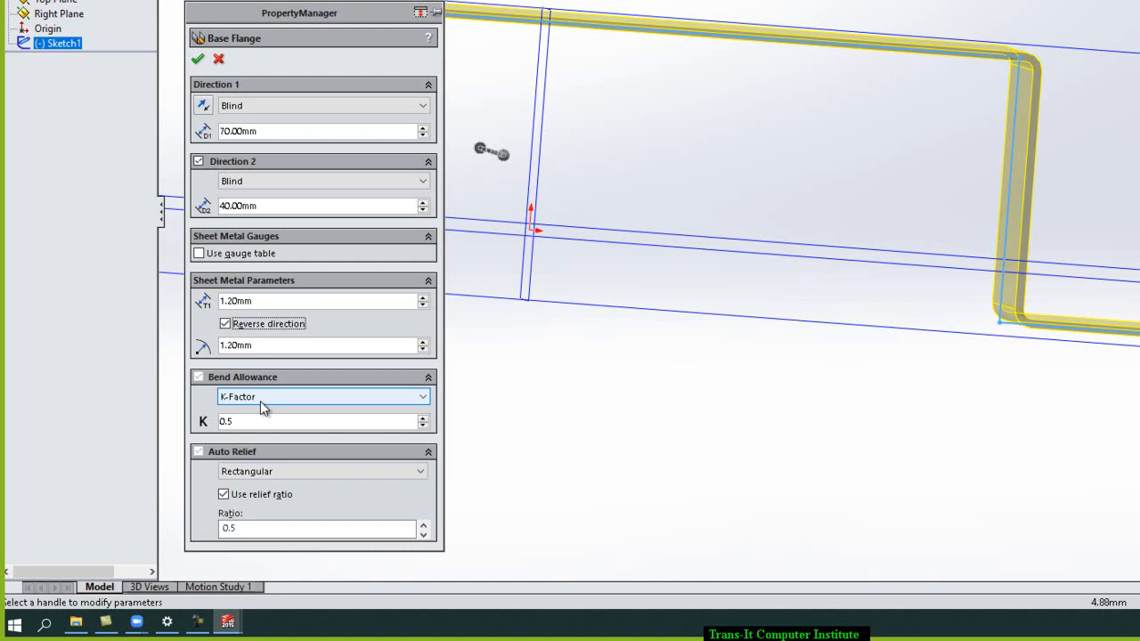
Toggle the relief ratio option off and back on, create the base flange and show the whole part in isometric view.
{"action": "left_click", "coordinate": [235, 497]}
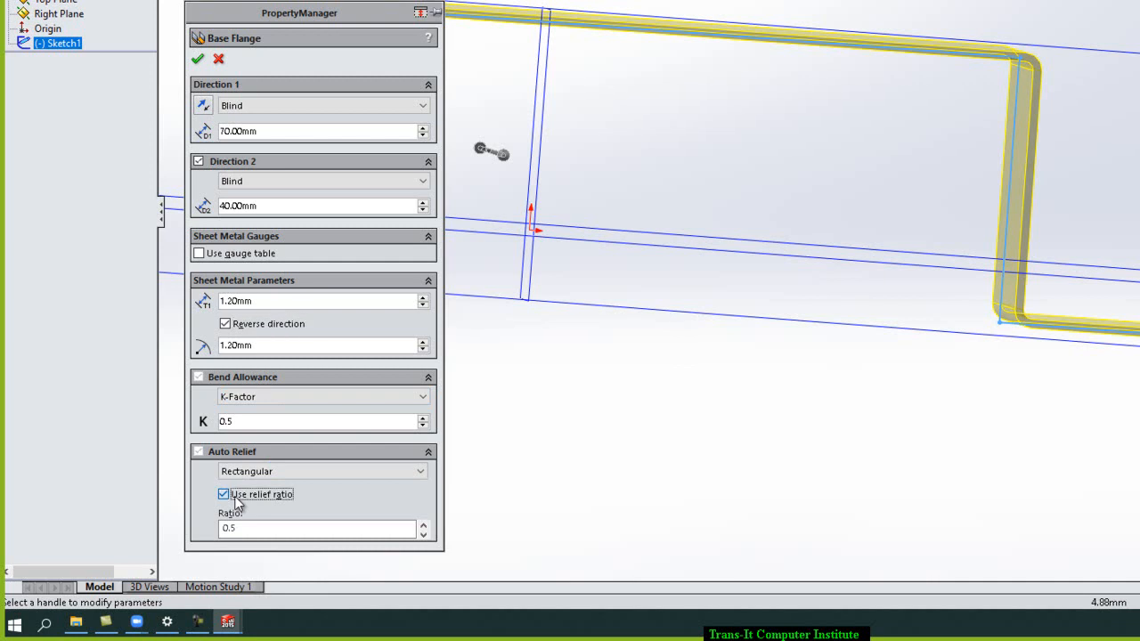
{"action": "left_click", "coordinate": [223, 576]}
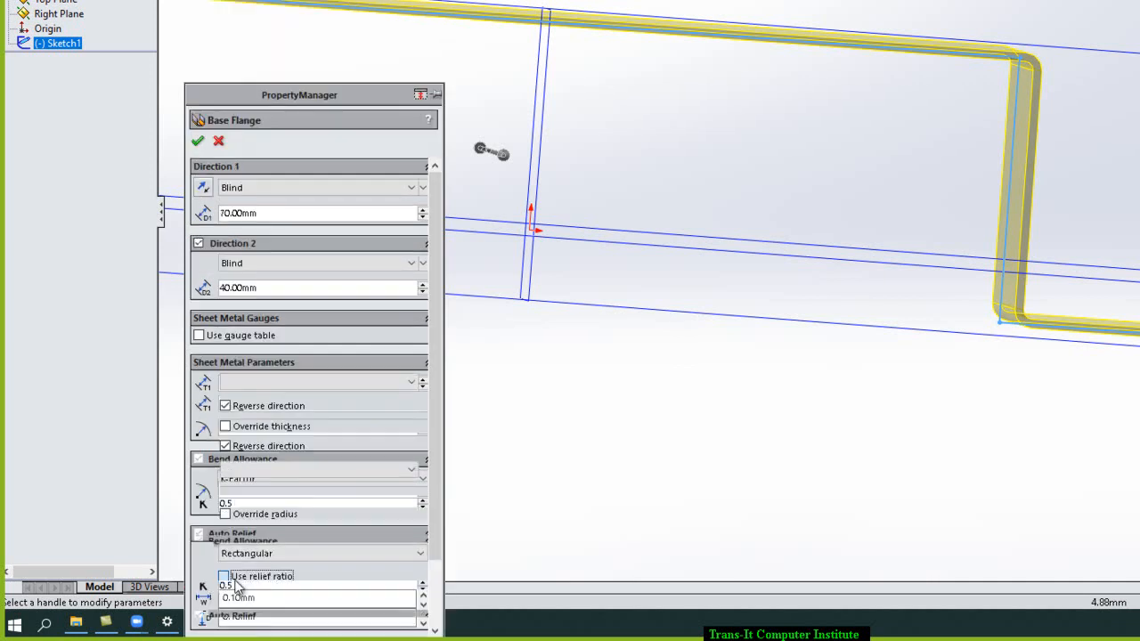
{"action": "left_click", "coordinate": [198, 149]}
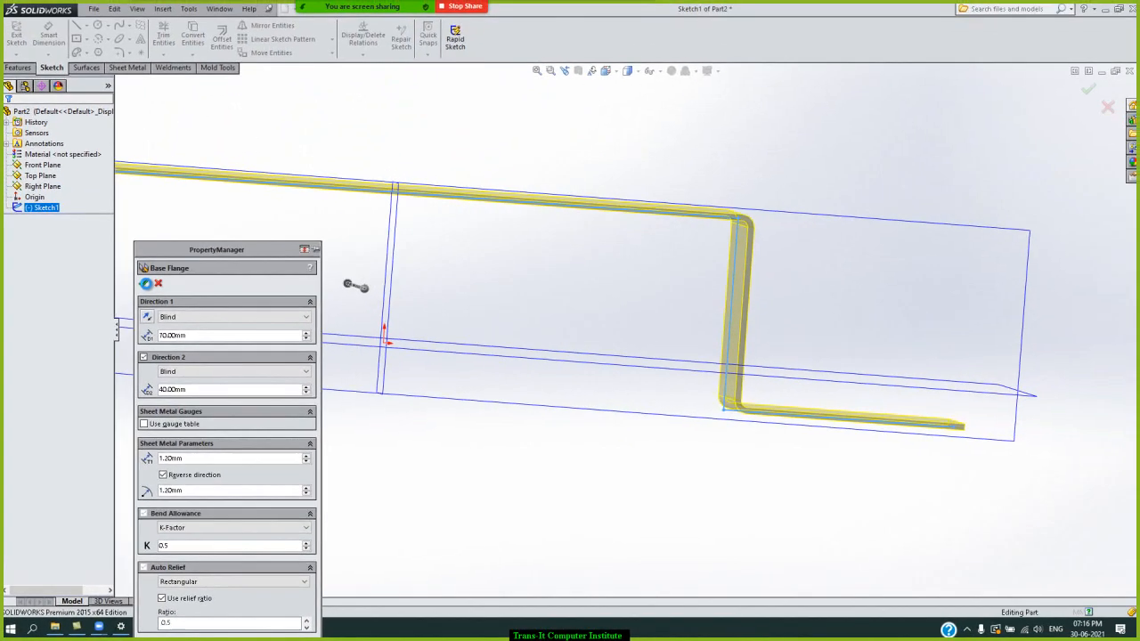
{"action": "left_click", "coordinate": [523, 290]}
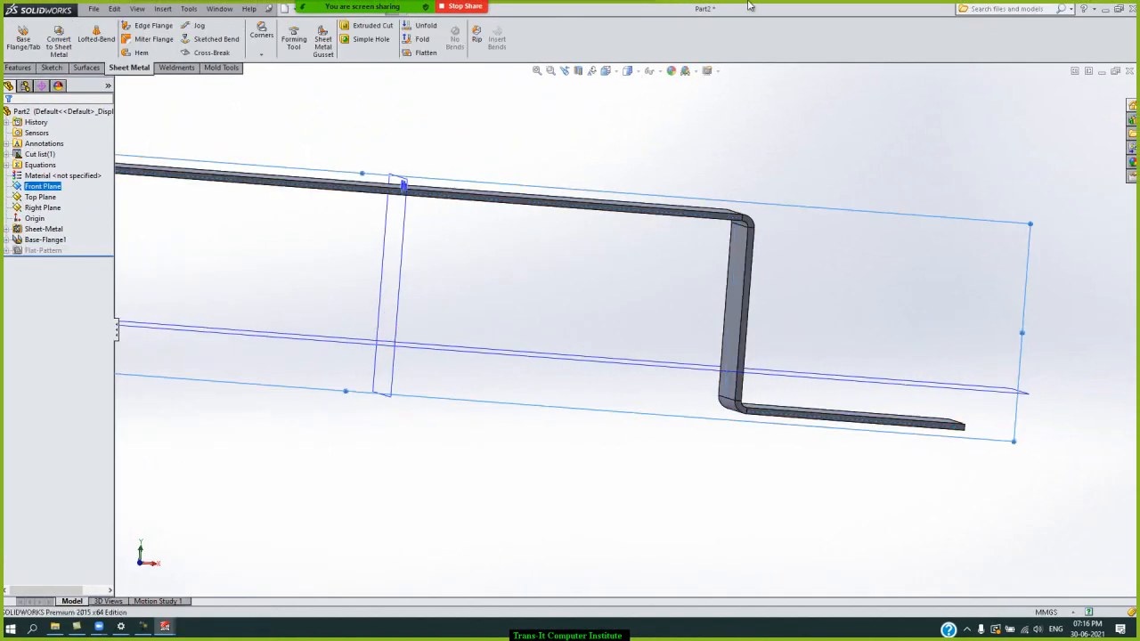
{"action": "left_click", "coordinate": [746, 109]}
{"action": "key", "text": "ctrl+7"}
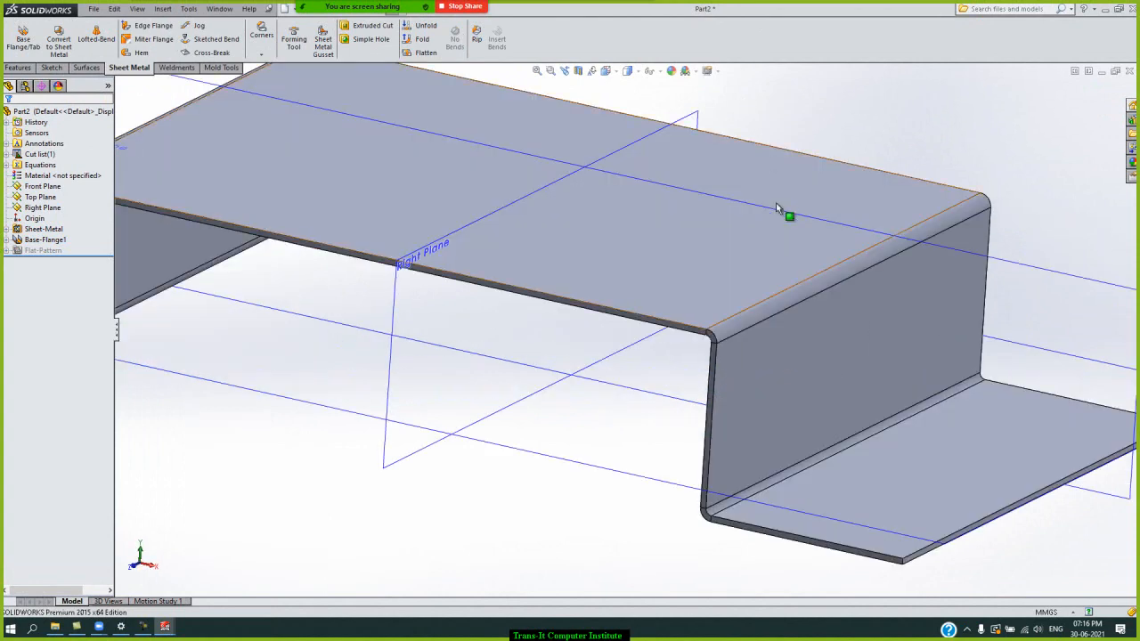
{"action": "key", "text": "f"}
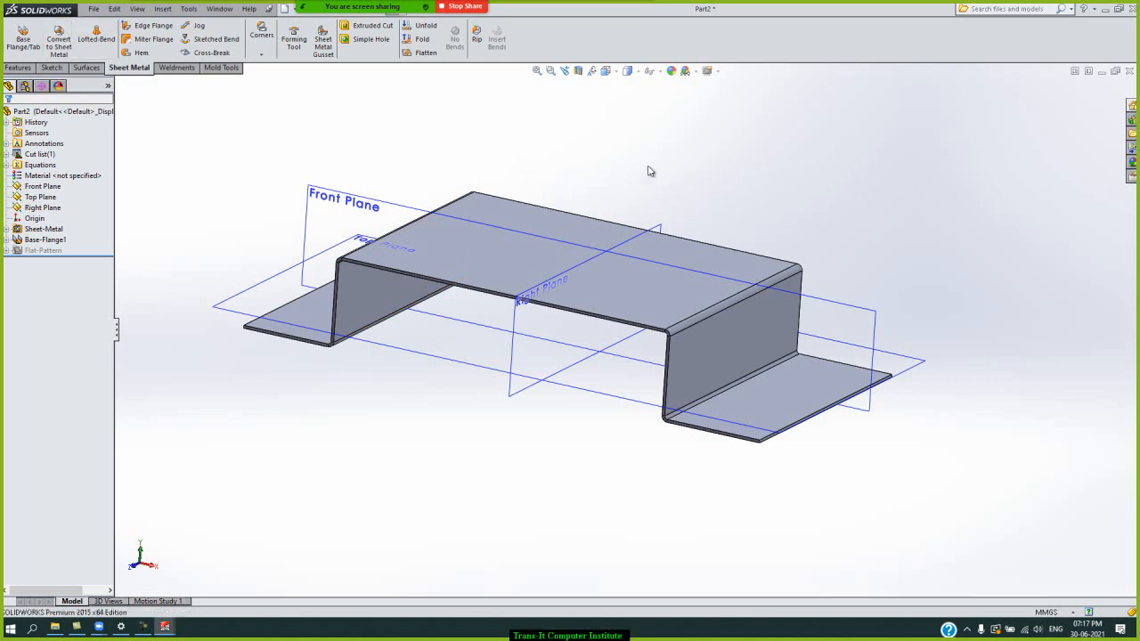
Create a new part and sketch a center rectangle about 146 by 80 mm on the Top Plane, centred on the origin.
{"action": "key", "text": "ctrl+n"}
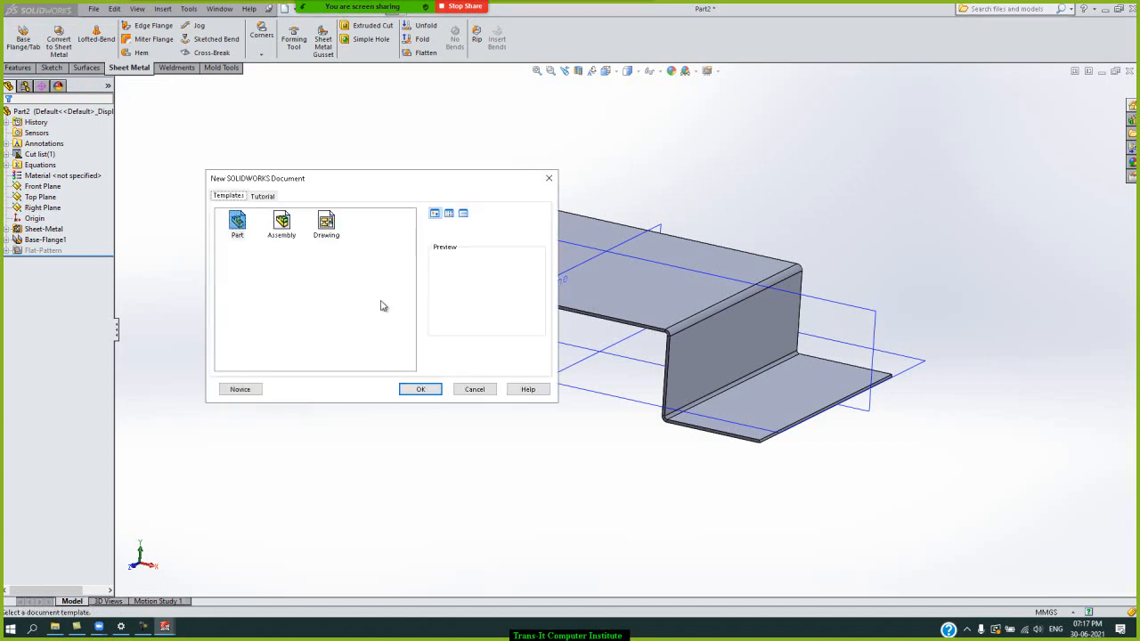
{"action": "left_click", "coordinate": [420, 389]}
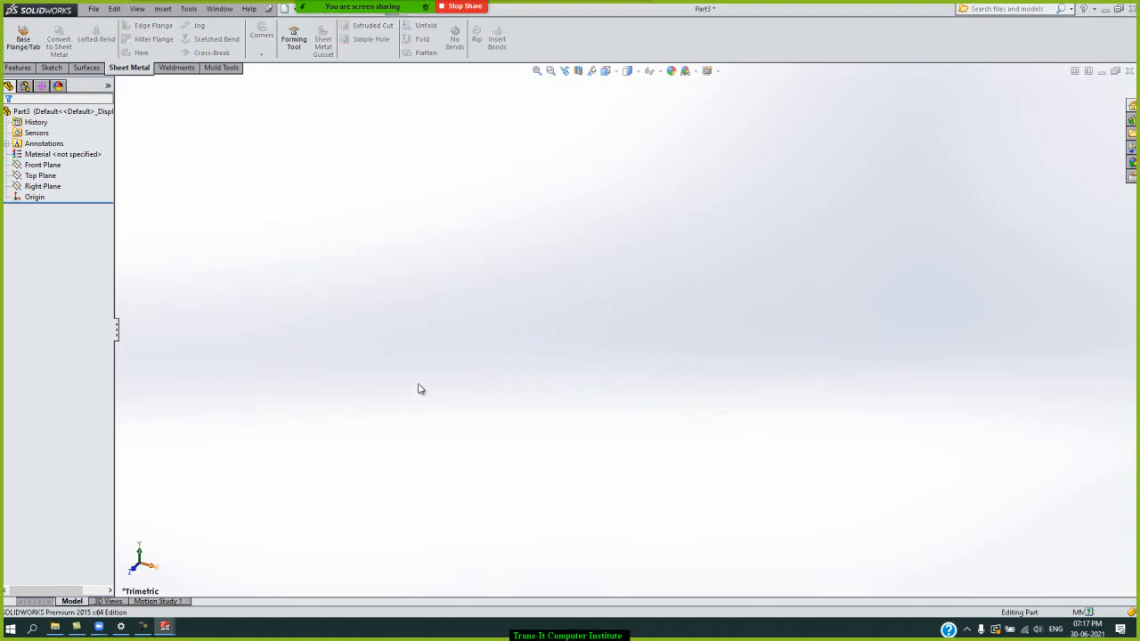
{"action": "left_click", "coordinate": [18, 68]}
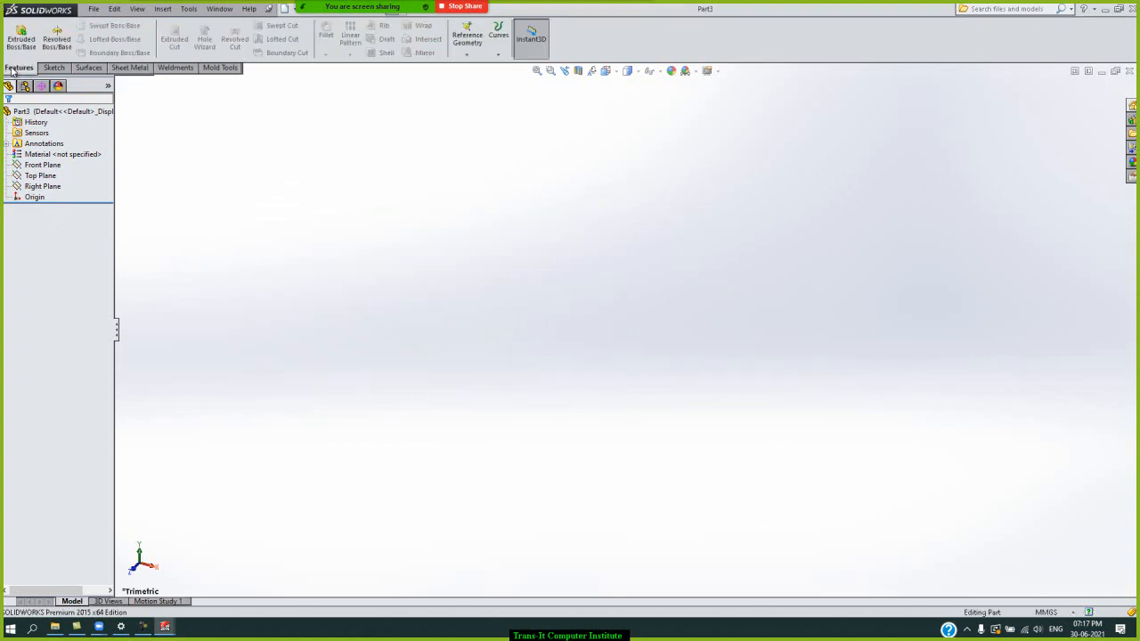
{"action": "left_click", "coordinate": [22, 37]}
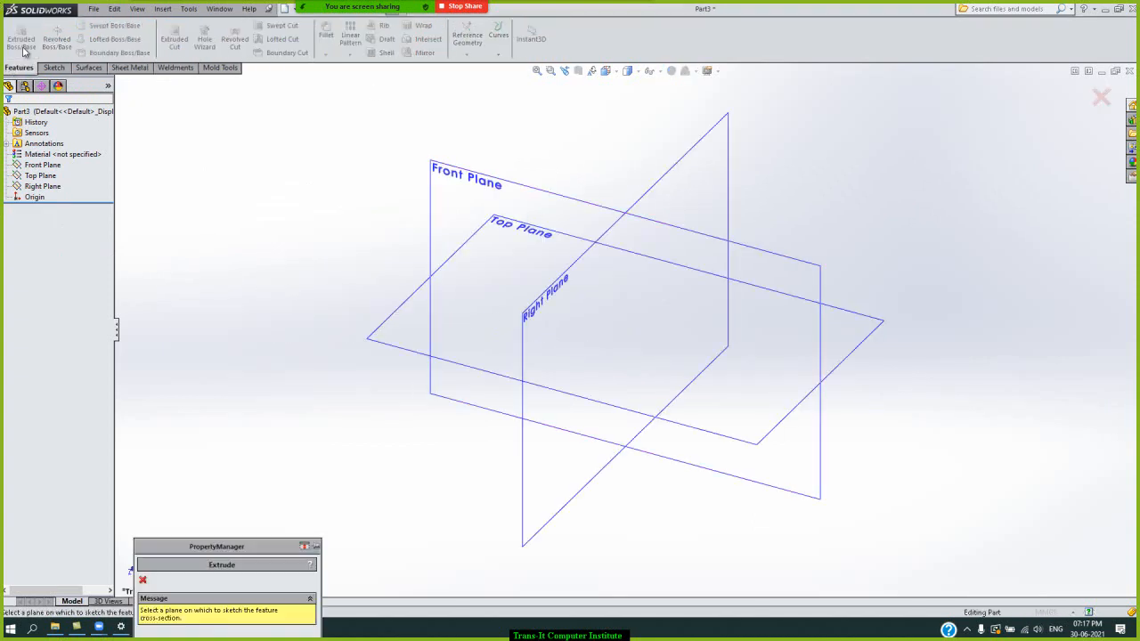
{"action": "left_click", "coordinate": [525, 230]}
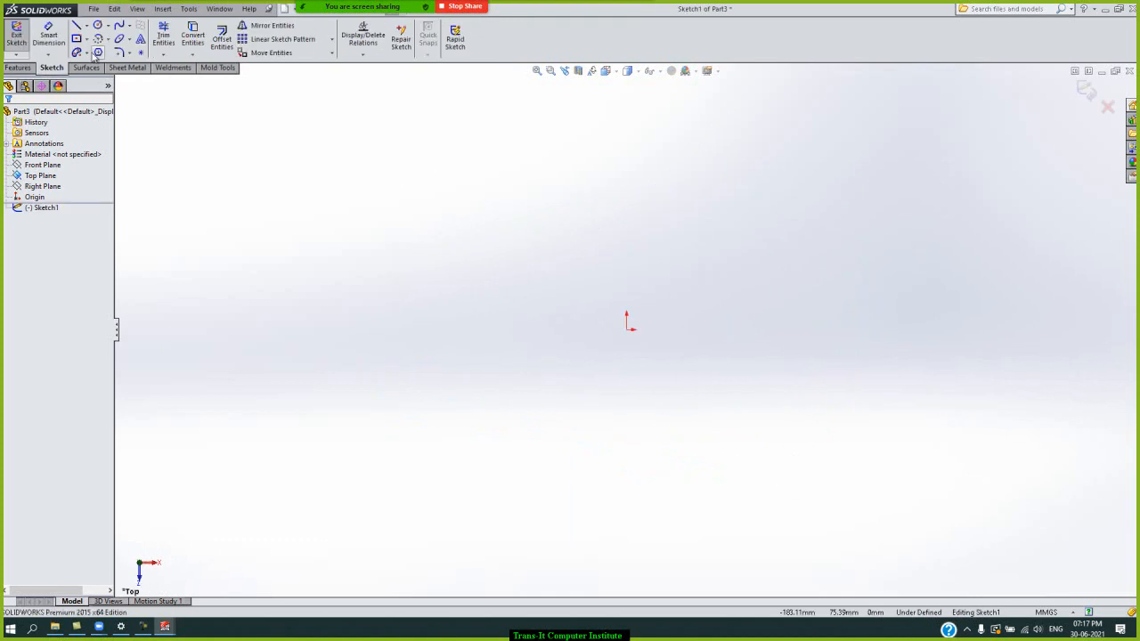
{"action": "left_click", "coordinate": [77, 41]}
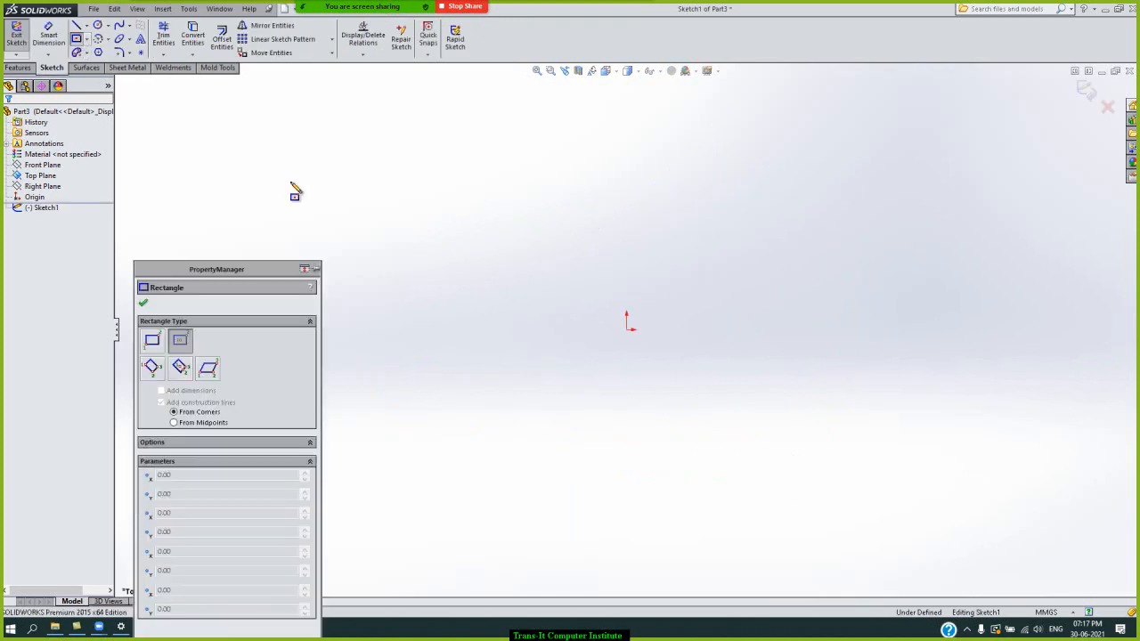
{"action": "left_click", "coordinate": [628, 328]}
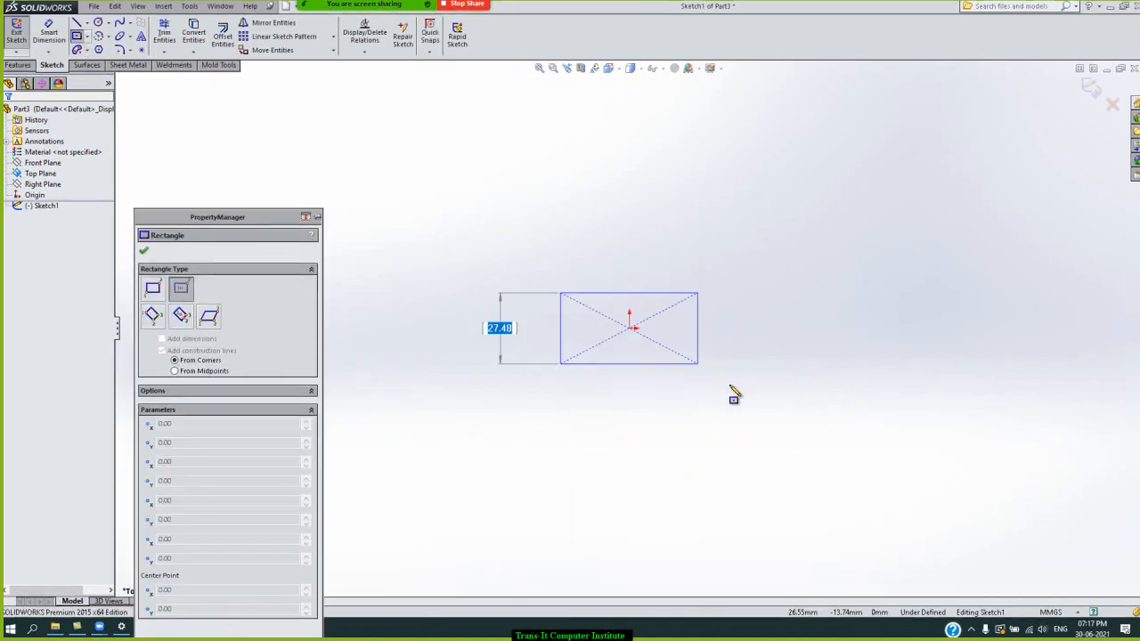
{"action": "left_click", "coordinate": [813, 432]}
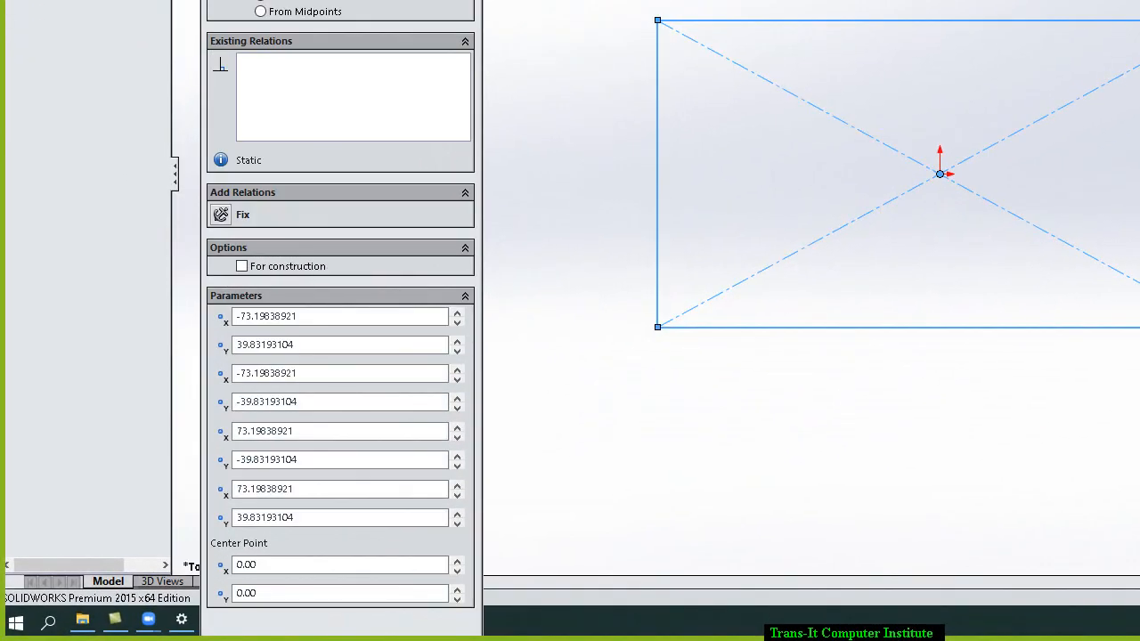
{"action": "key", "text": "Escape"}
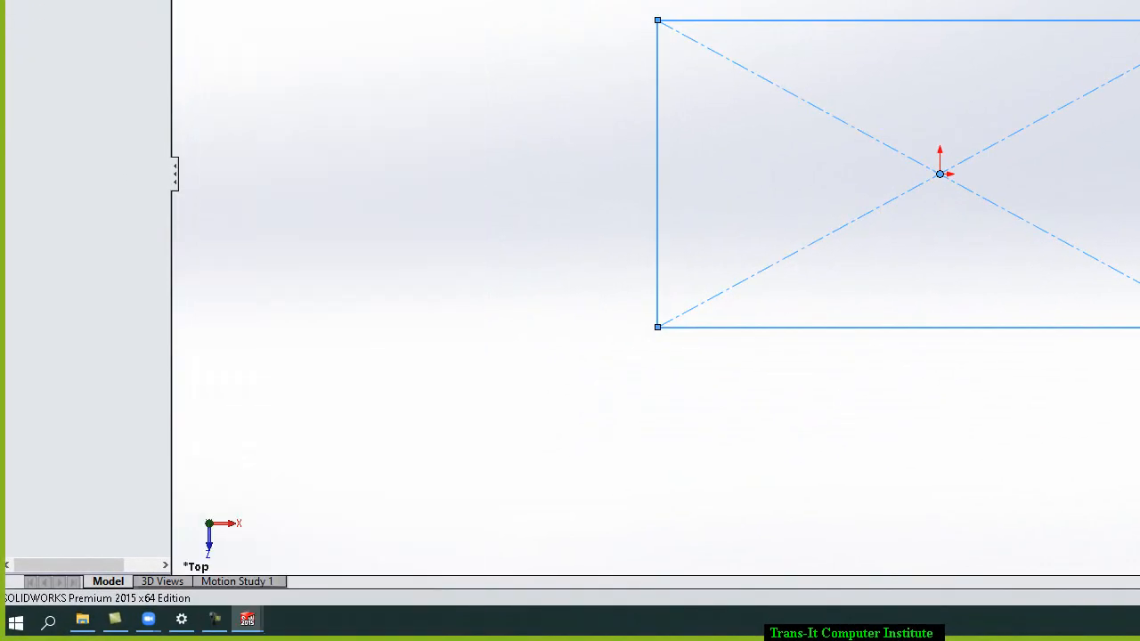
Extrude the rectangle into a solid block with a Blind depth of 50 mm.
{"action": "left_click", "coordinate": [36, 0]}
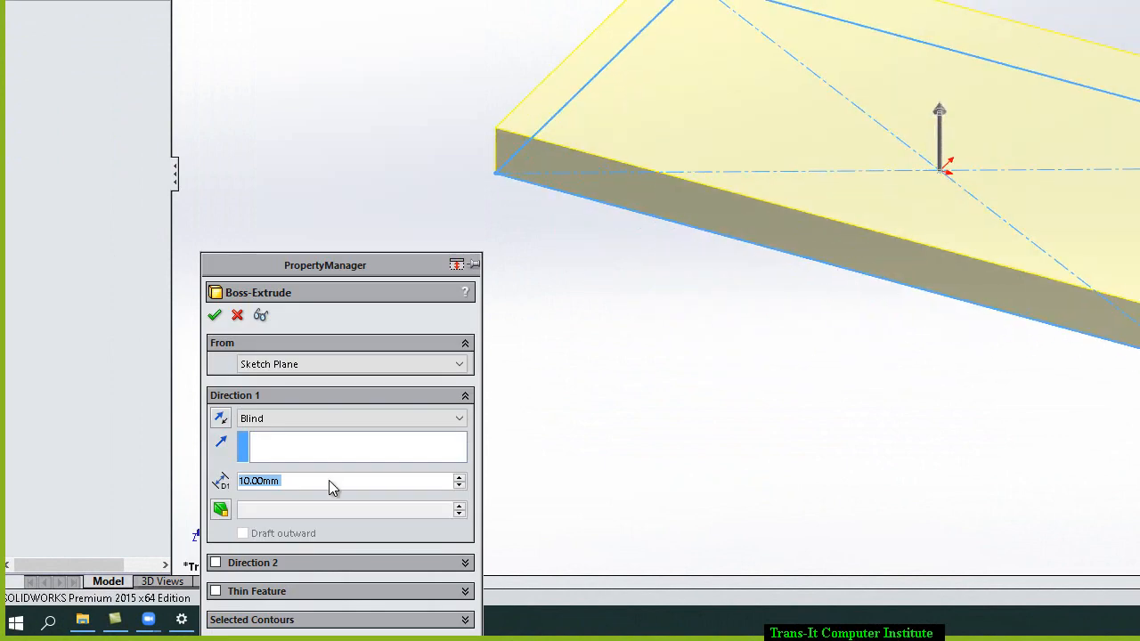
{"action": "type", "text": "50"}
{"action": "key", "text": "Return"}
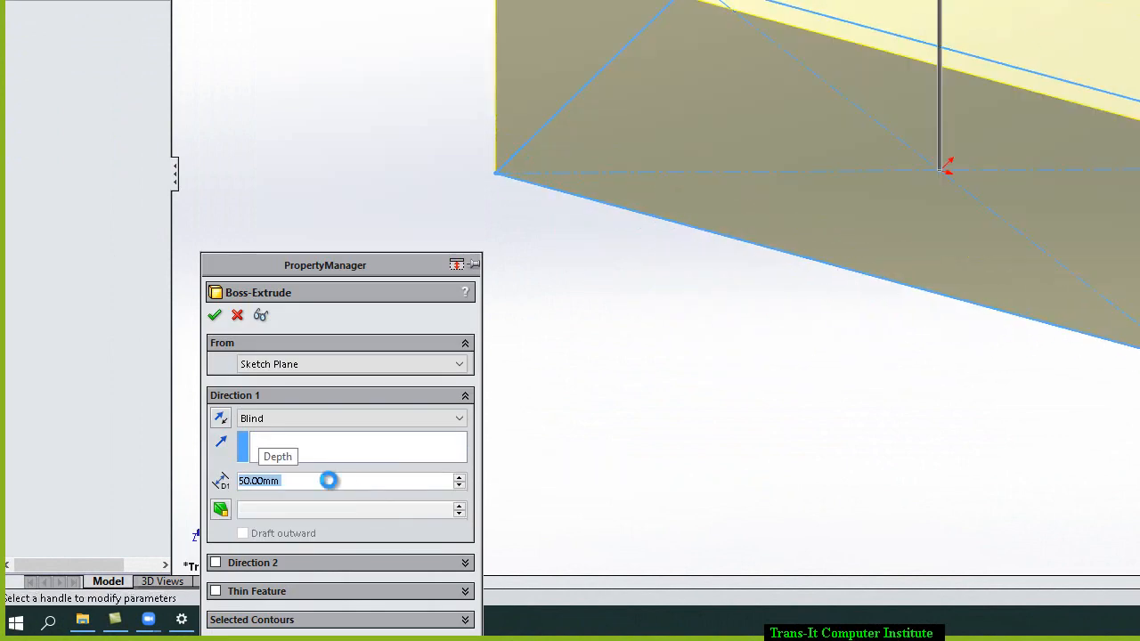
{"action": "key", "text": "Return"}
{"action": "left_click", "coordinate": [387, 288]}
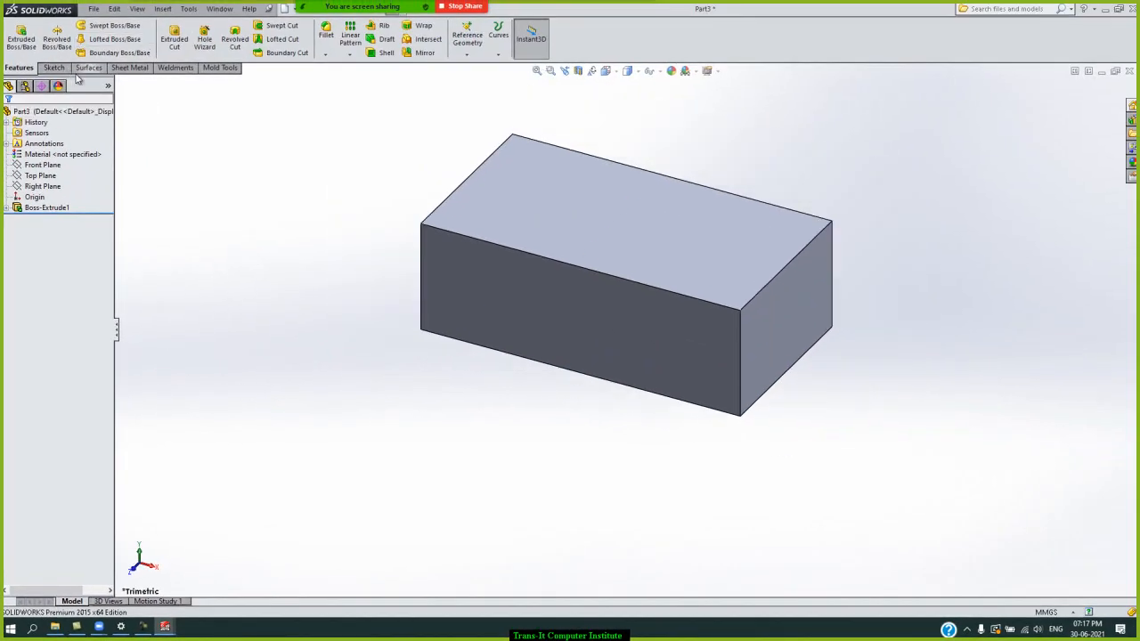
Start Convert to Sheet Metal on the block and pick its bottom face as the fixed face.
{"action": "left_click", "coordinate": [129, 68]}
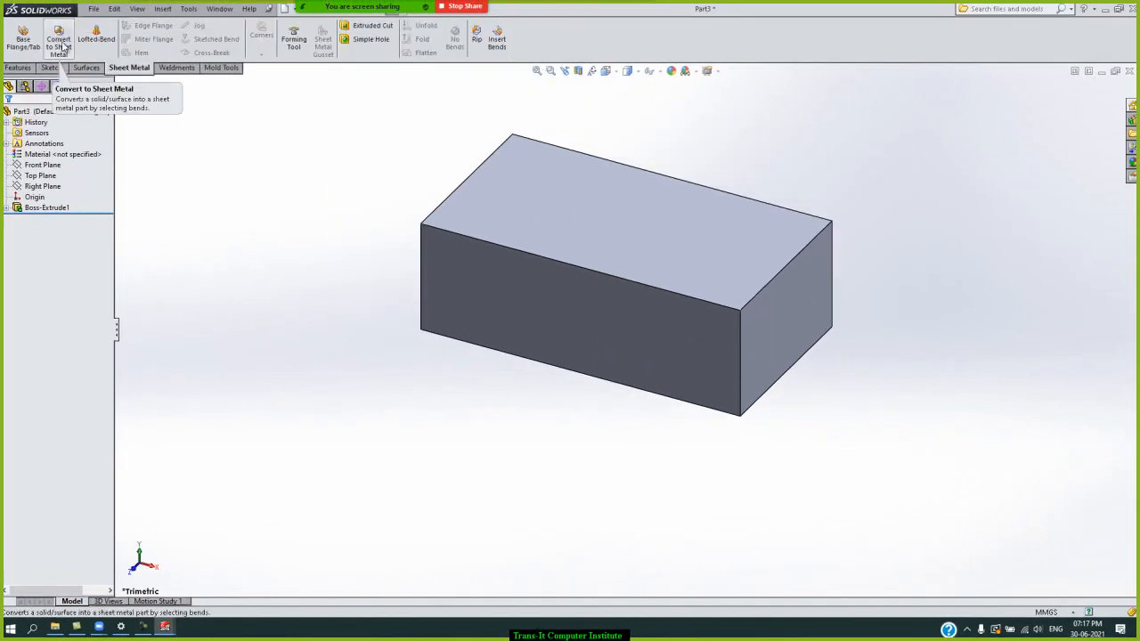
{"action": "left_click", "coordinate": [58, 43]}
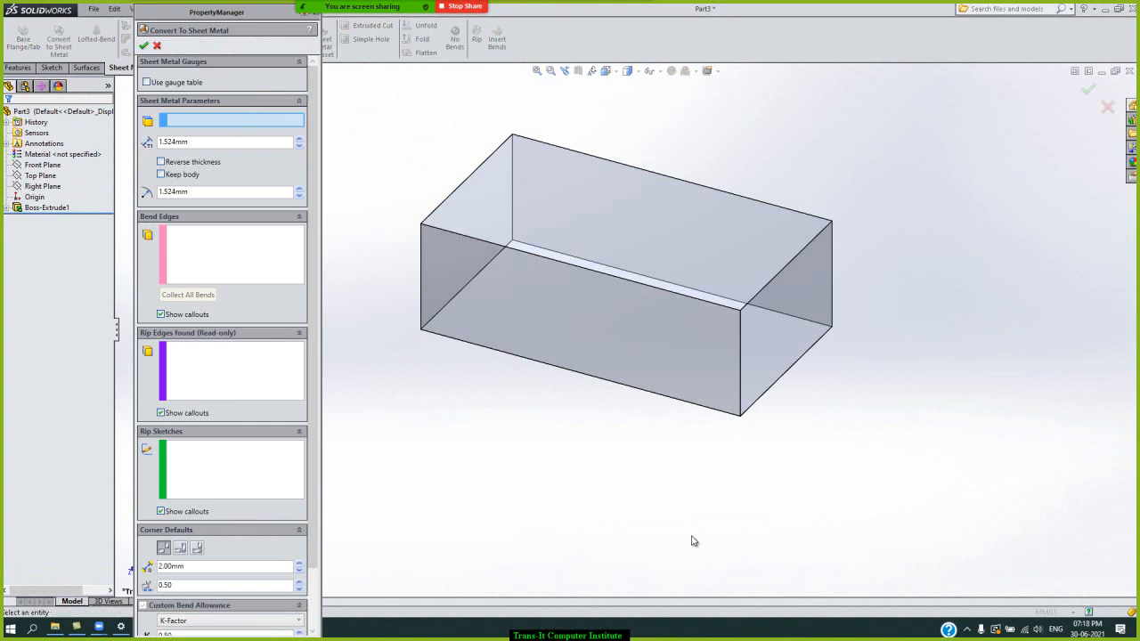
{"action": "key", "text": "Up"}
{"action": "key", "text": "Up"}
{"action": "key", "text": "Up"}
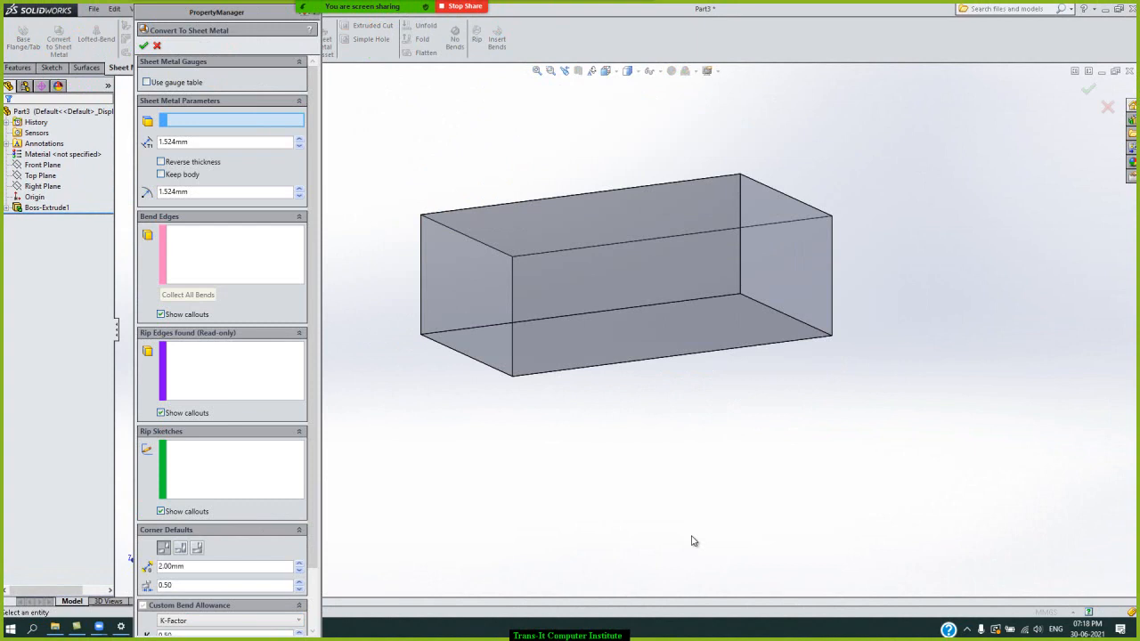
{"action": "left_click", "coordinate": [697, 329]}
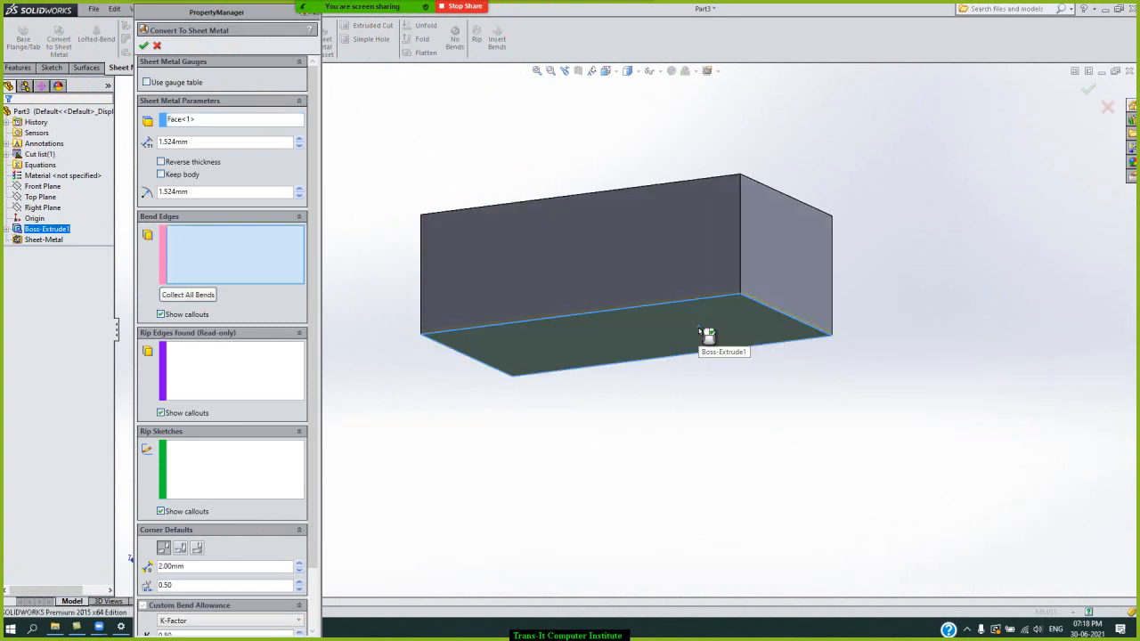
Set the sheet metal thickness and the default bend radius to 1.2 mm each.
{"action": "left_click", "coordinate": [260, 142]}
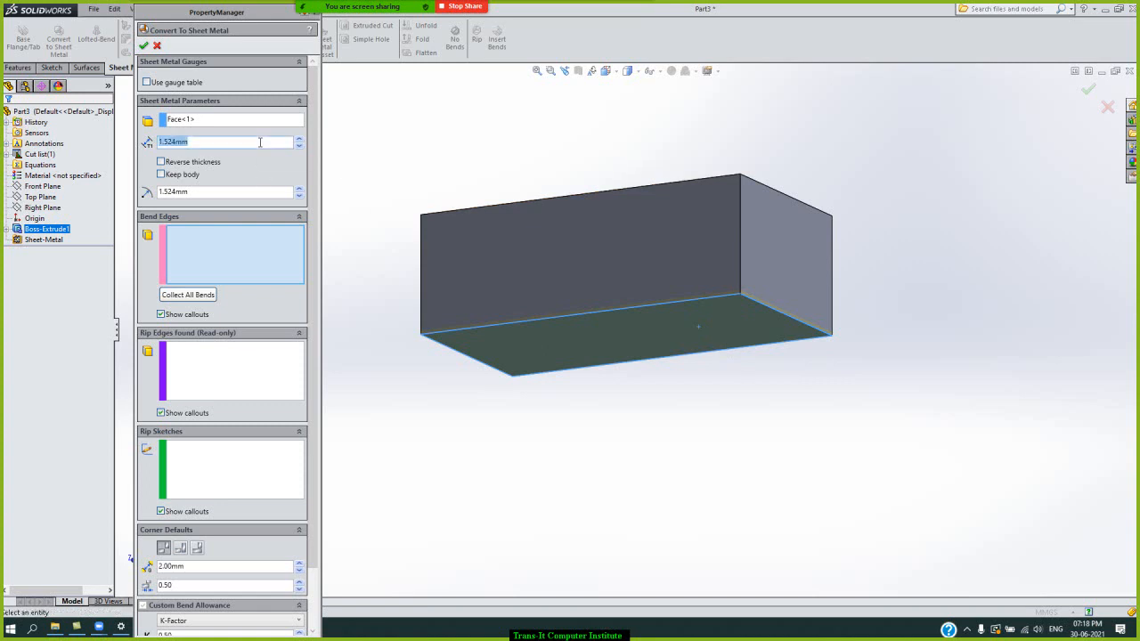
{"action": "type", "text": "1.2"}
{"action": "left_click", "coordinate": [203, 191]}
{"action": "type", "text": "1.2"}
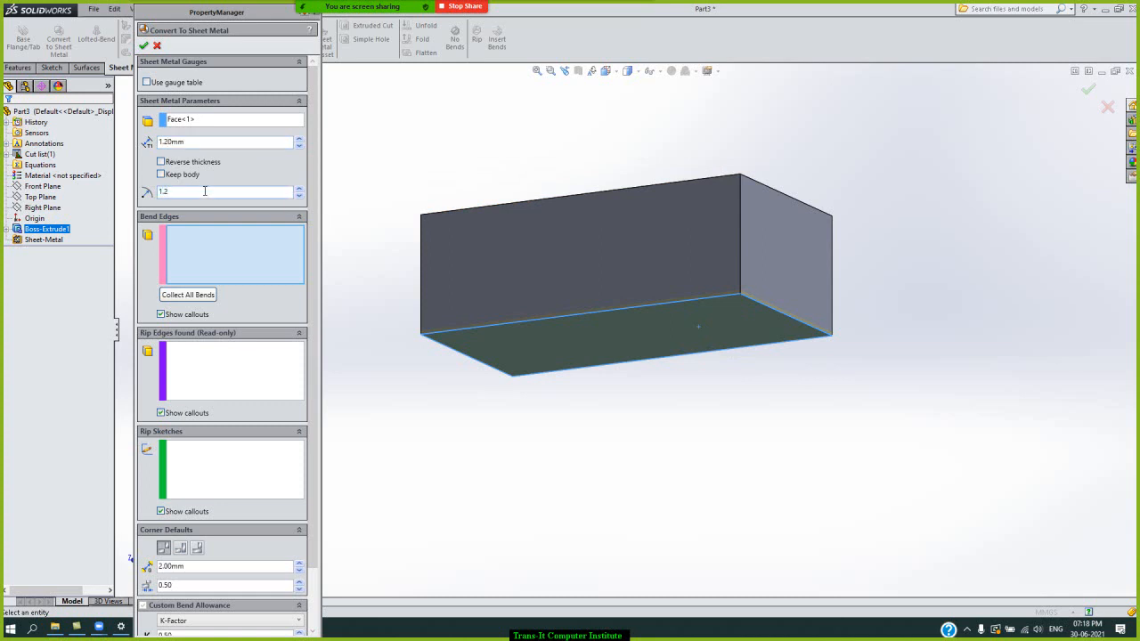
Select the four edges around the block's fixed bottom face as bend edges.
{"action": "left_click", "coordinate": [559, 164]}
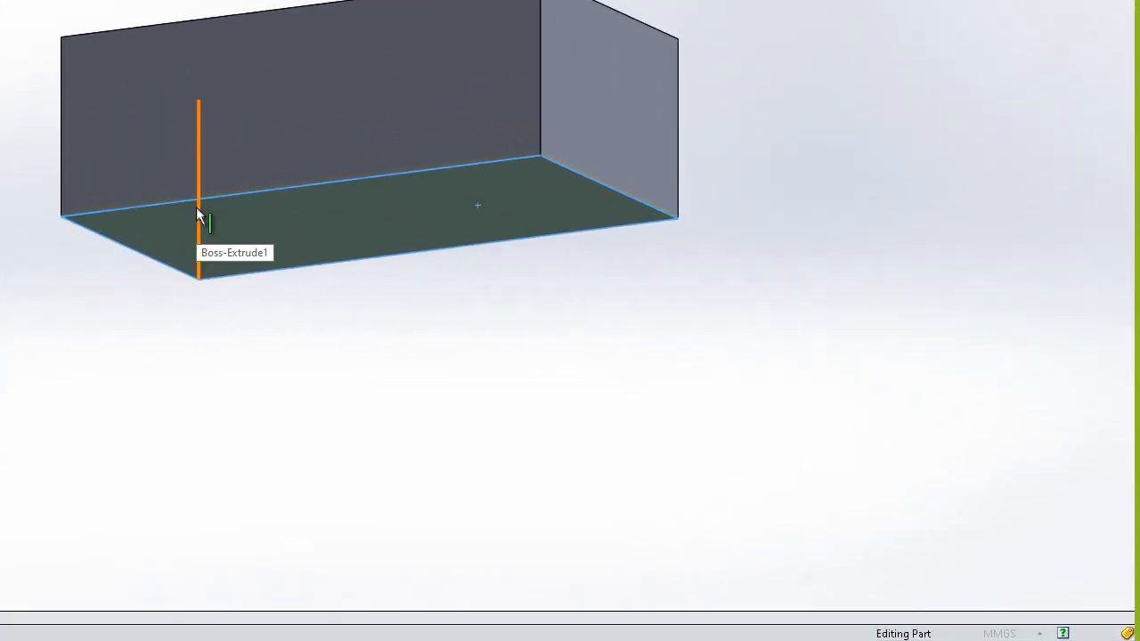
{"action": "left_click", "coordinate": [204, 203]}
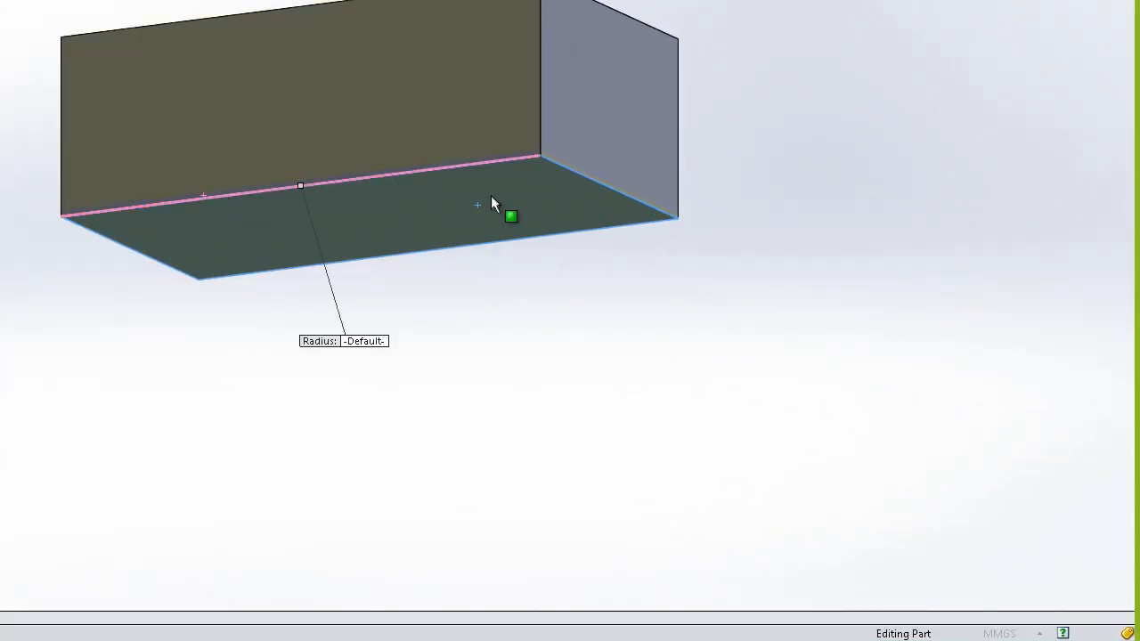
{"action": "left_click", "coordinate": [616, 196]}
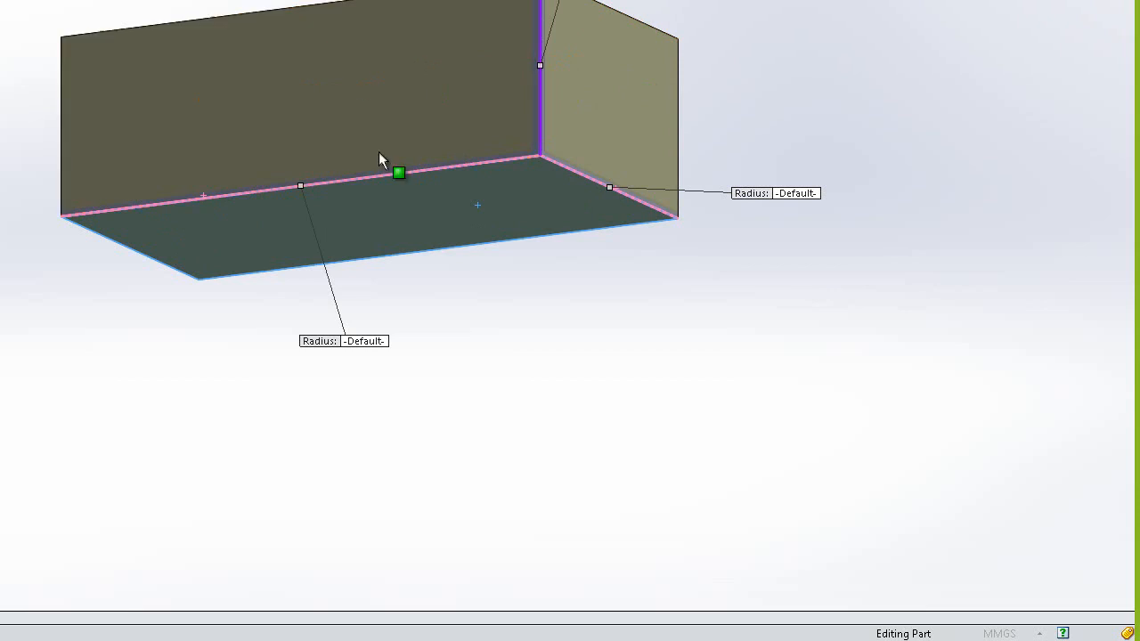
{"action": "left_click", "coordinate": [499, 249]}
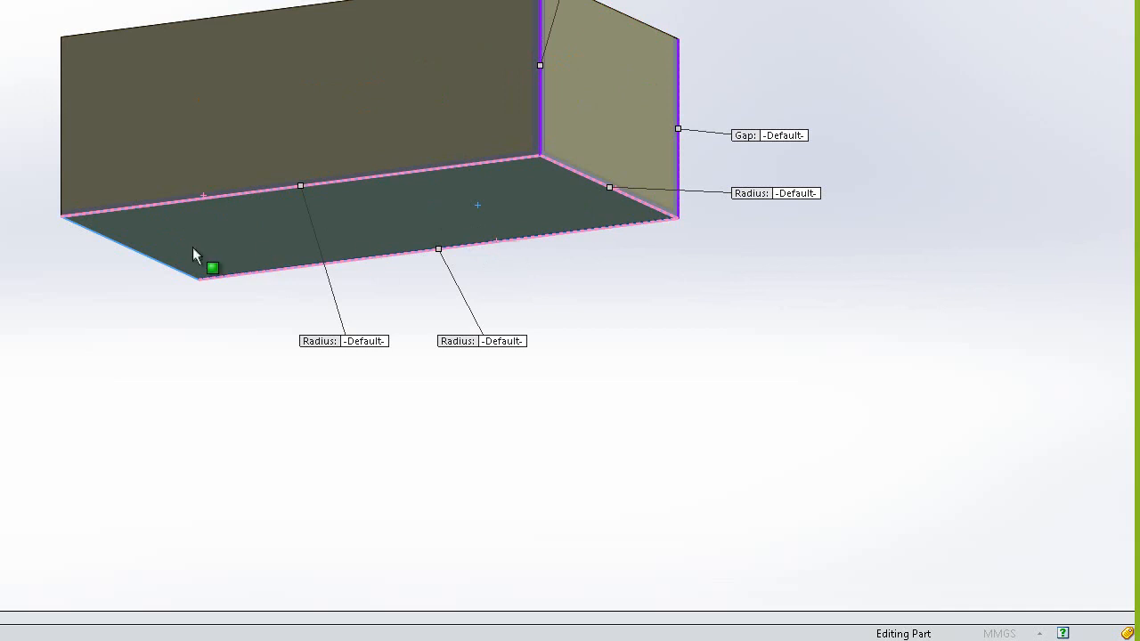
{"action": "left_click", "coordinate": [143, 256]}
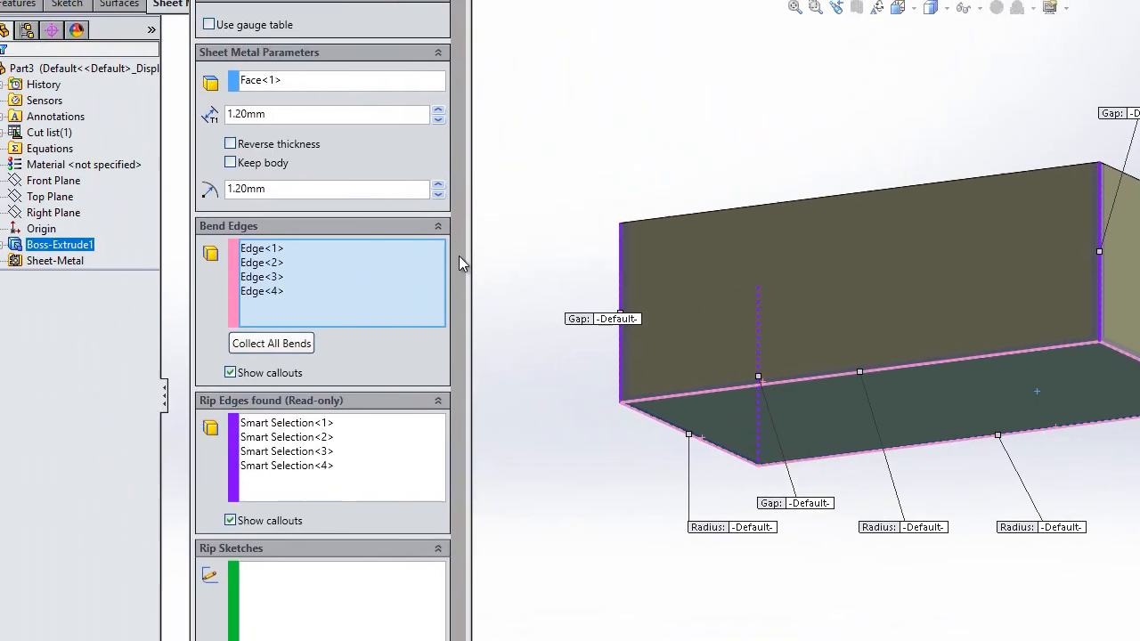
Try the Overlap and Underlap corner defaults on a vertical rip corner, then return to Open butt.
{"action": "left_click_drag", "start_coordinate": [459, 256], "coordinate": [478, 381]}
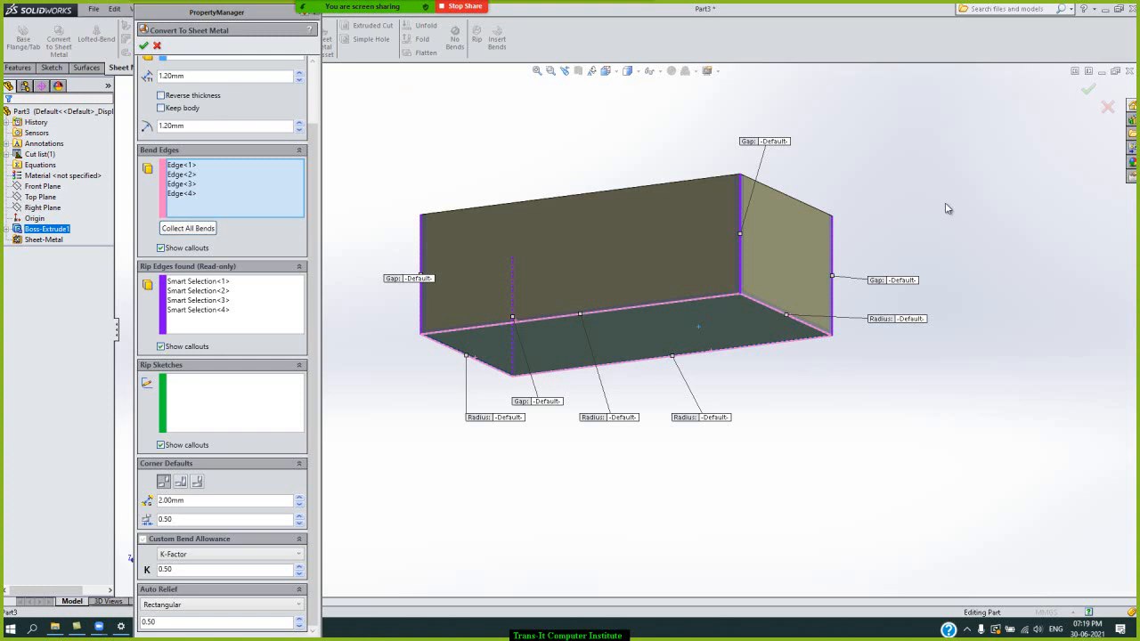
{"action": "key", "text": "Down"}
{"action": "key", "text": "Down"}
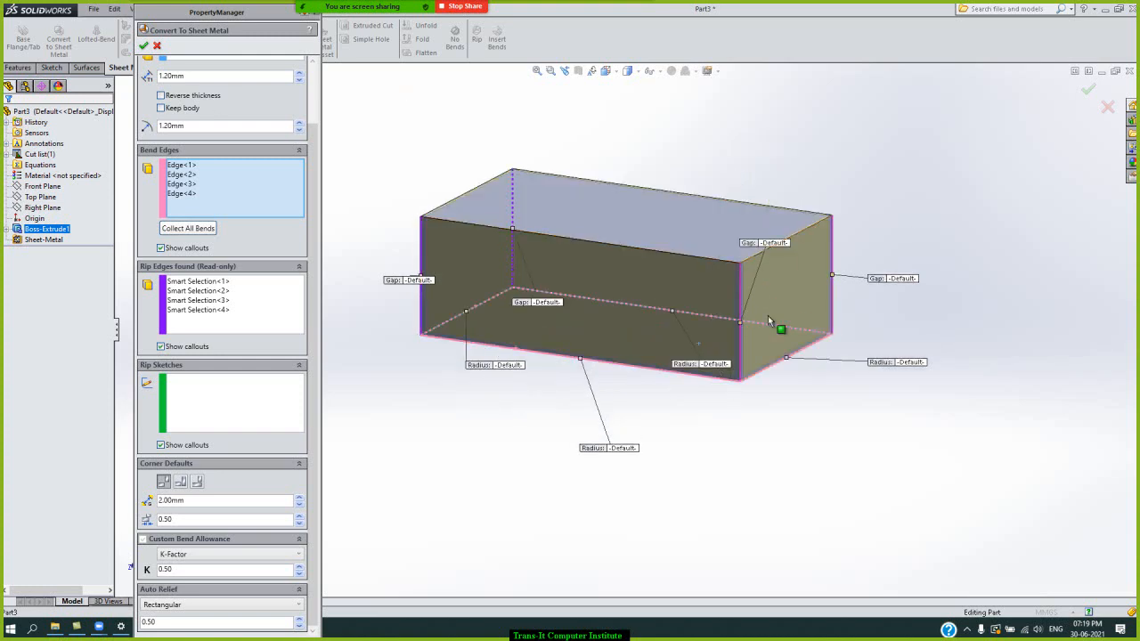
{"action": "scroll", "coordinate": [747, 291], "scroll_direction": "down", "scroll_amount": 4}
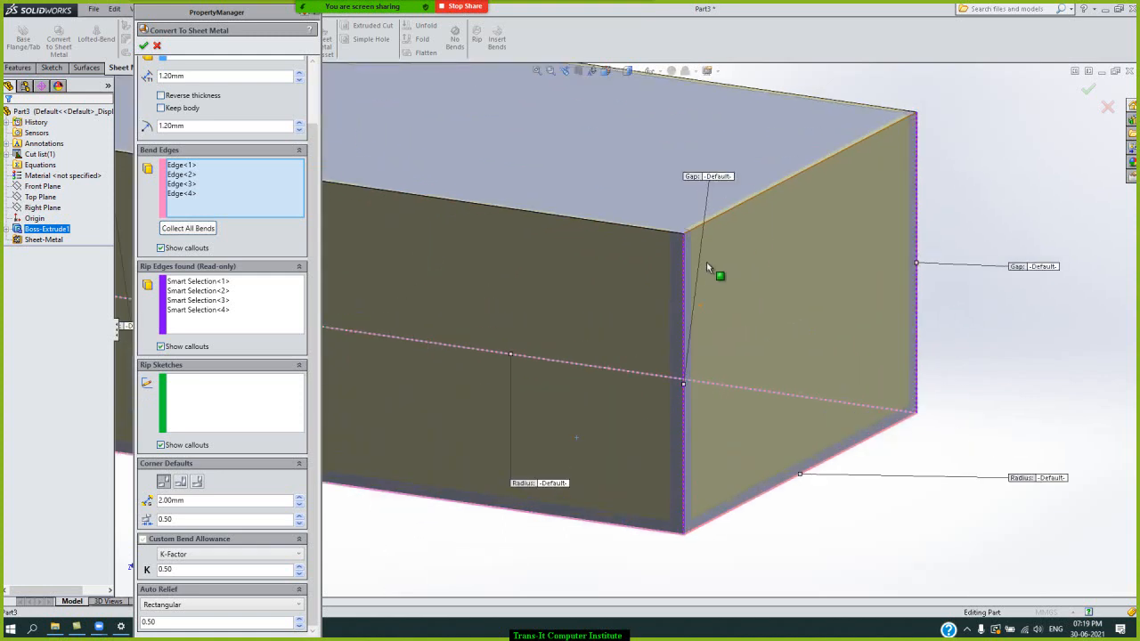
{"action": "scroll", "coordinate": [699, 258], "scroll_direction": "down", "scroll_amount": 4}
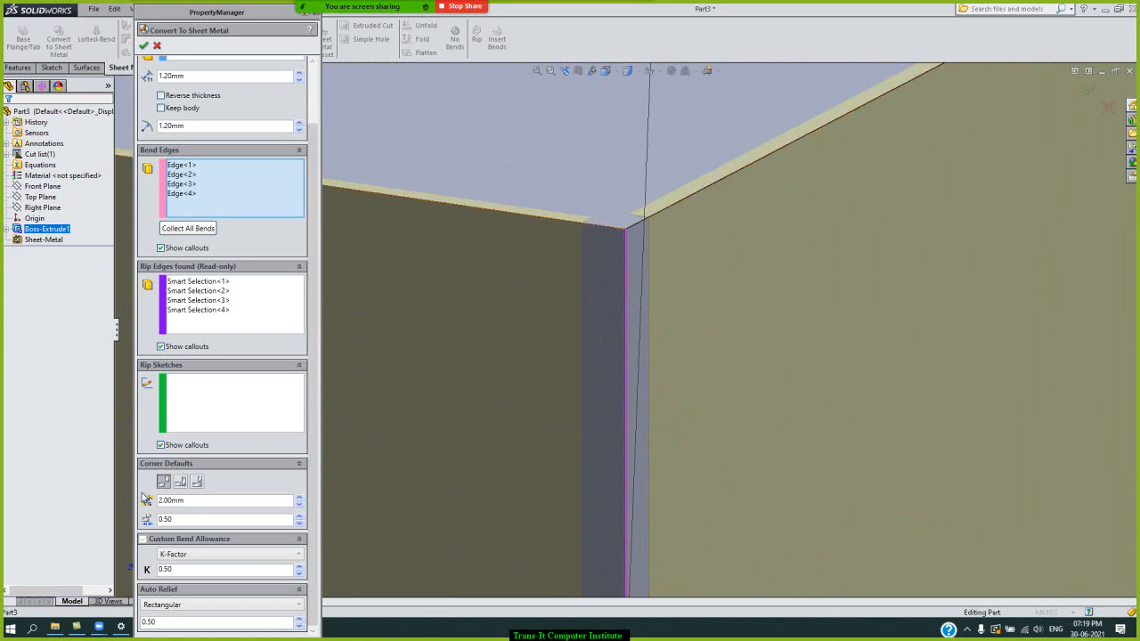
{"action": "left_click", "coordinate": [181, 482]}
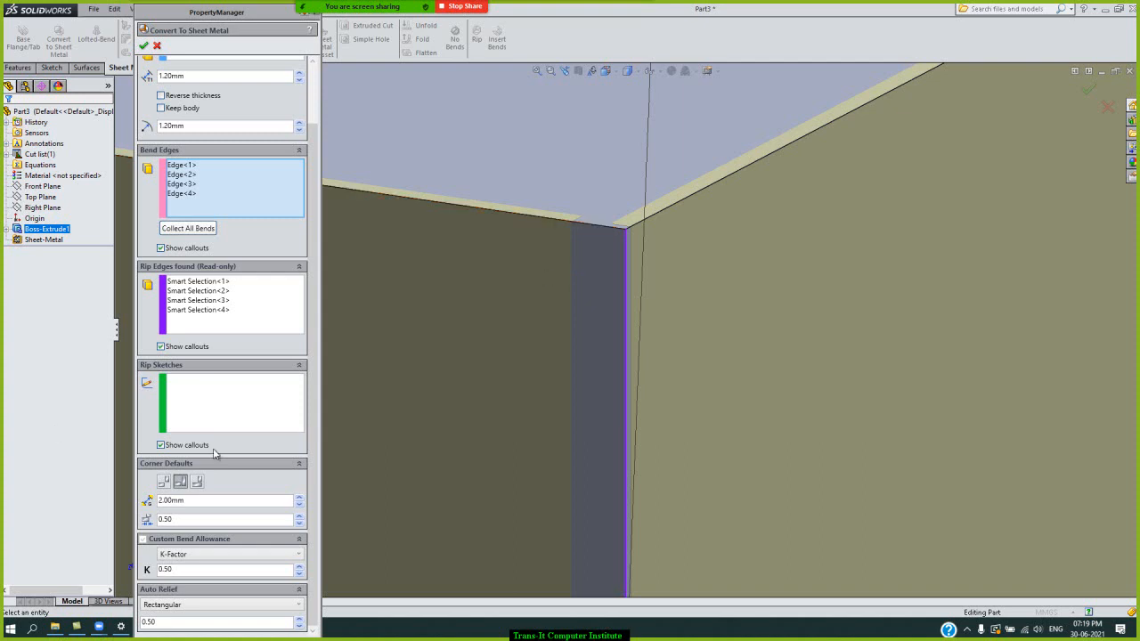
{"action": "left_click", "coordinate": [200, 484]}
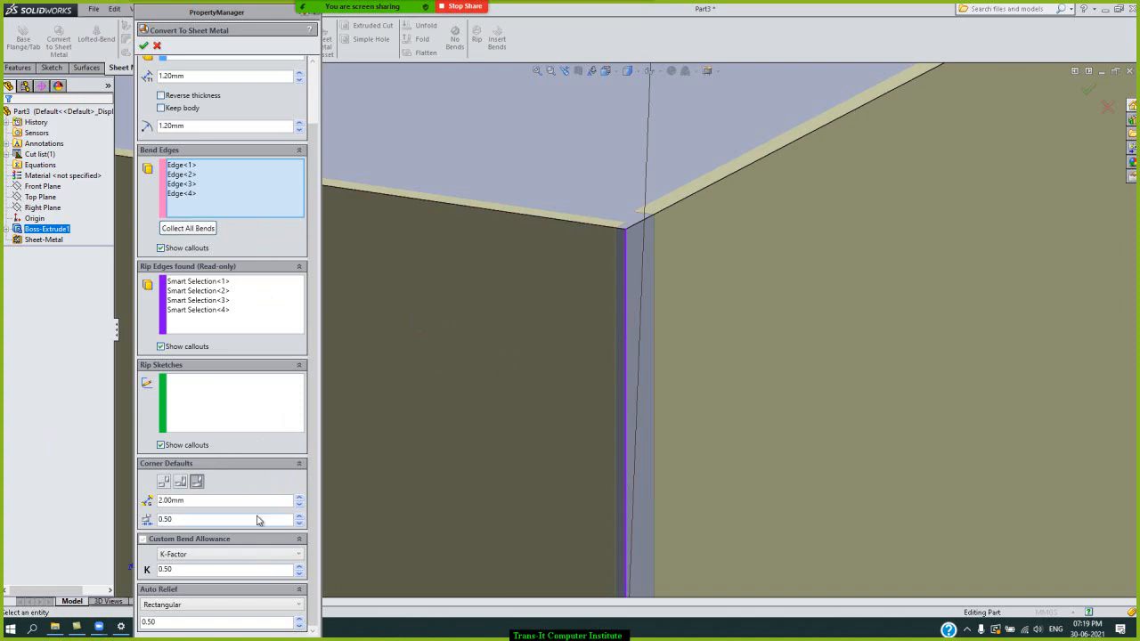
{"action": "left_click", "coordinate": [165, 484]}
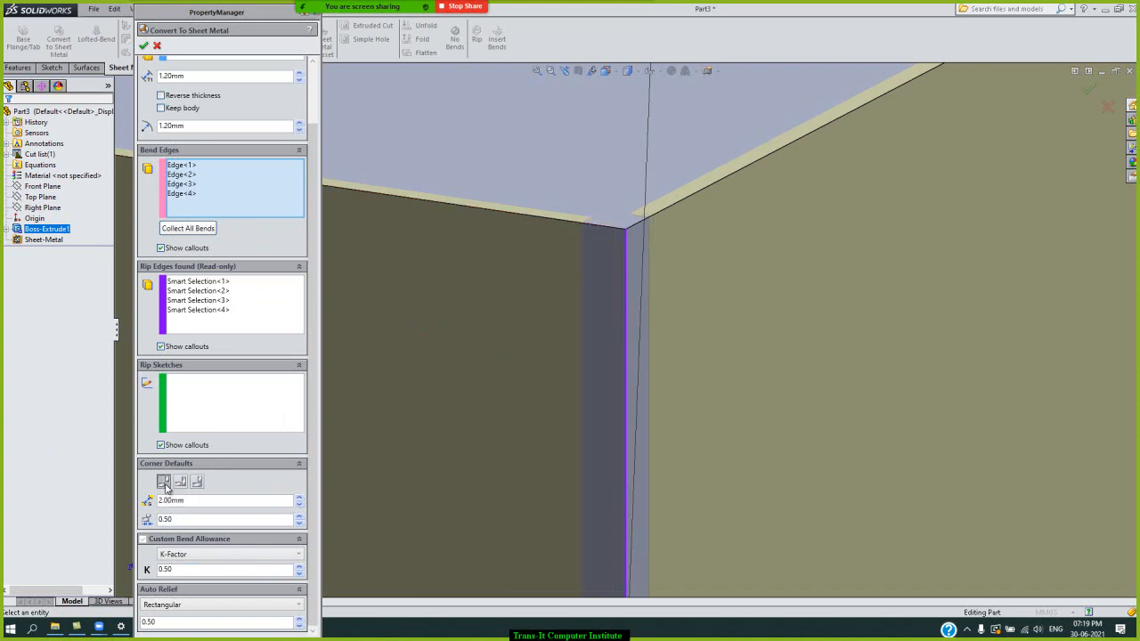
Try a default overlap ratio of 0 and a default rip gap of 12 mm, accepting the large gap.
{"action": "left_click", "coordinate": [299, 519]}
{"action": "left_click", "coordinate": [299, 519]}
{"action": "left_click", "coordinate": [299, 519]}
{"action": "left_click", "coordinate": [299, 523]}
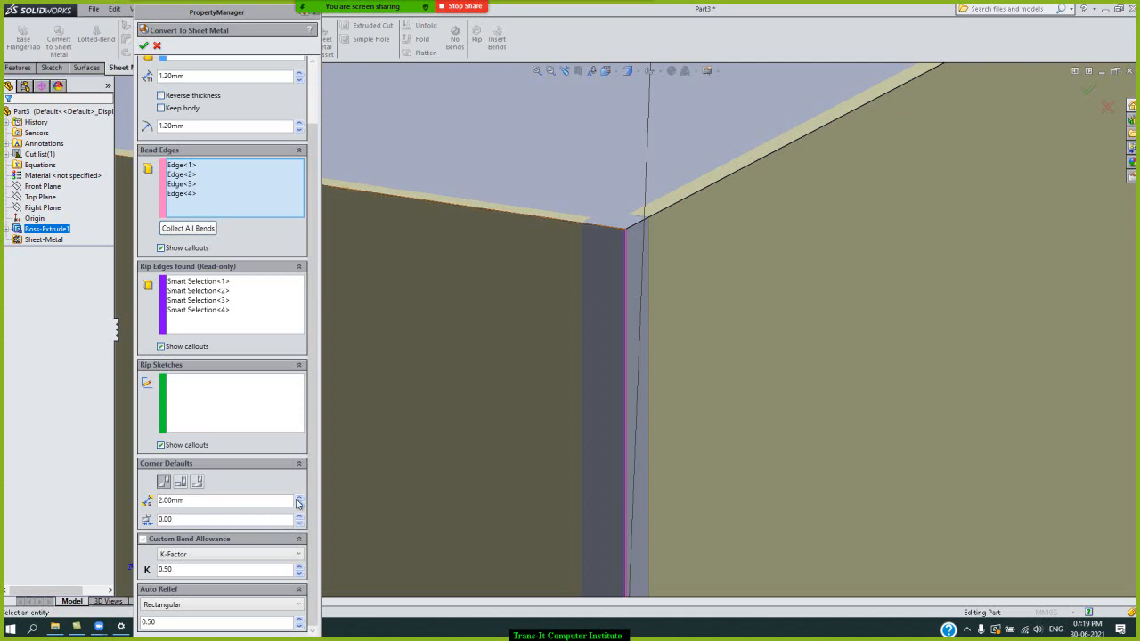
{"action": "left_click", "coordinate": [299, 499]}
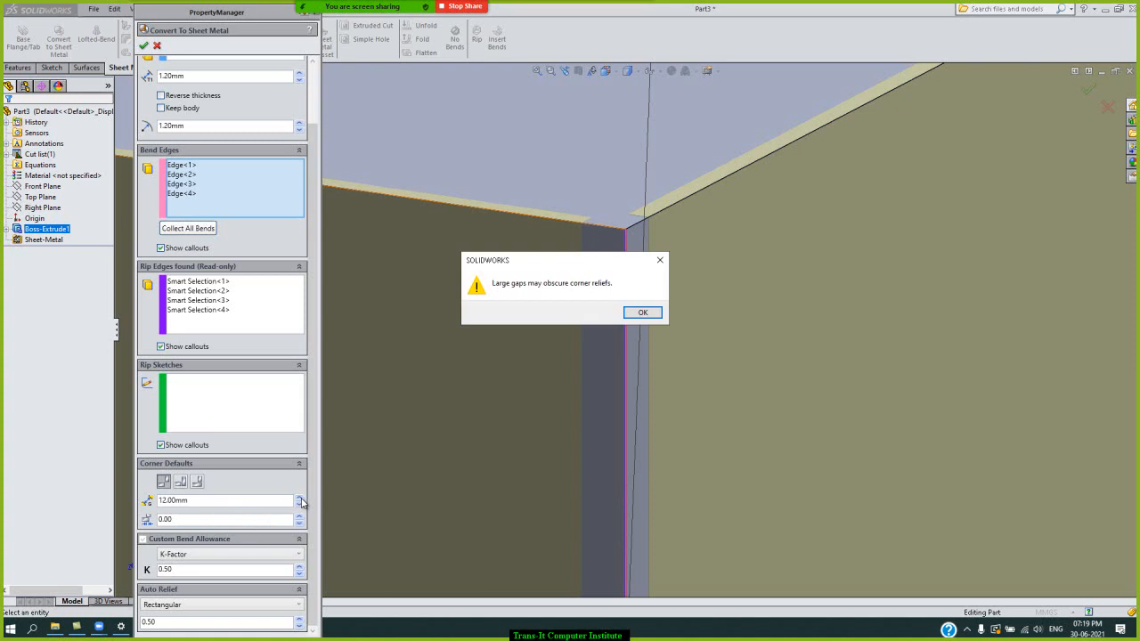
{"action": "left_click", "coordinate": [644, 313]}
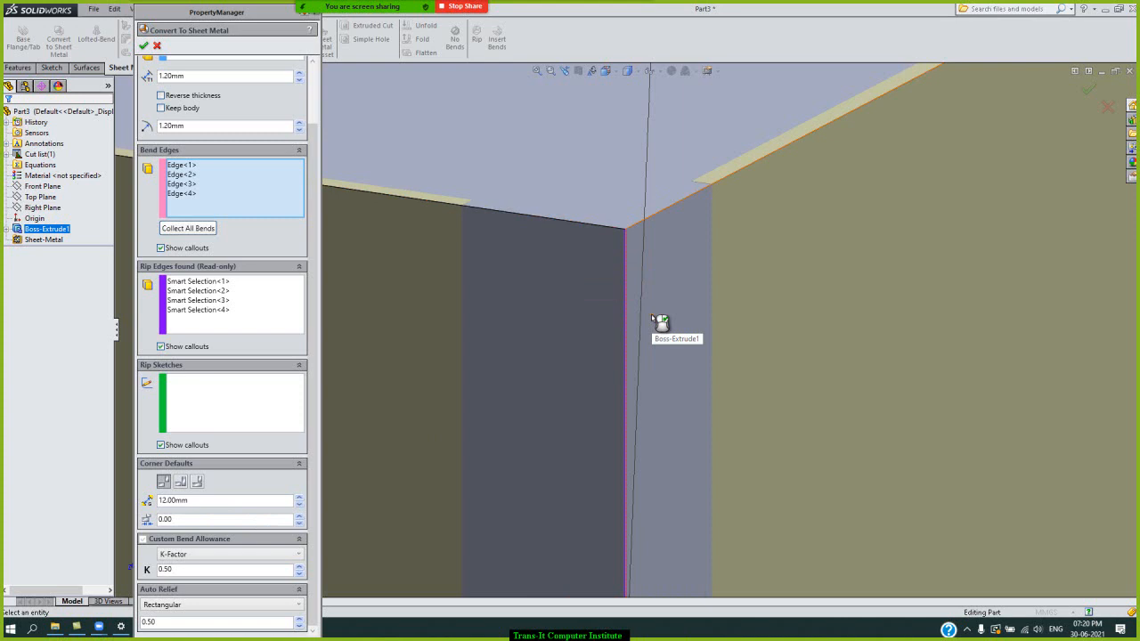
{"action": "scroll", "coordinate": [609, 347], "scroll_direction": "up", "scroll_amount": 5}
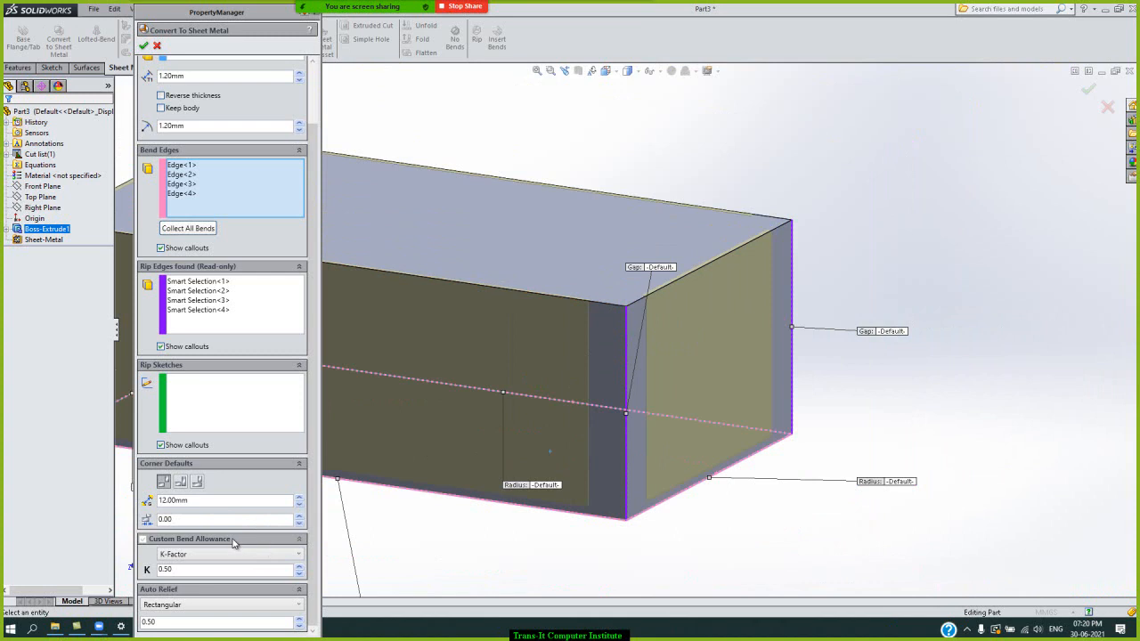
Set the default rip gap to 1.2 mm, the corner type to Overlap and the overlap ratio to 1.
{"action": "double_click", "coordinate": [270, 499]}
{"action": "type", "text": "1.2"}
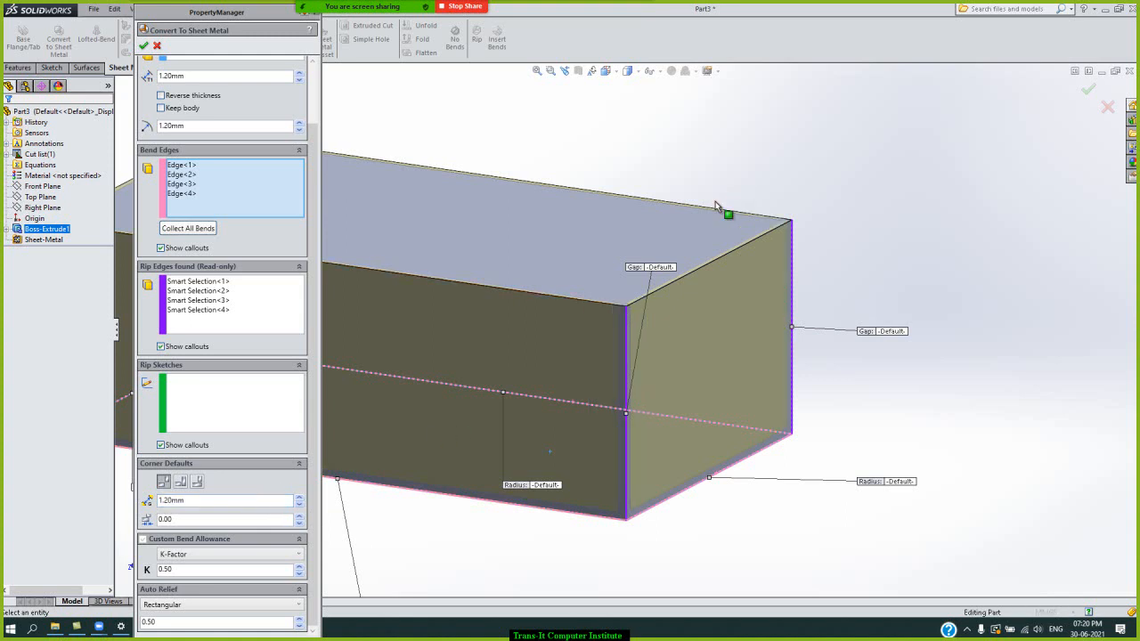
{"action": "left_click", "coordinate": [179, 482]}
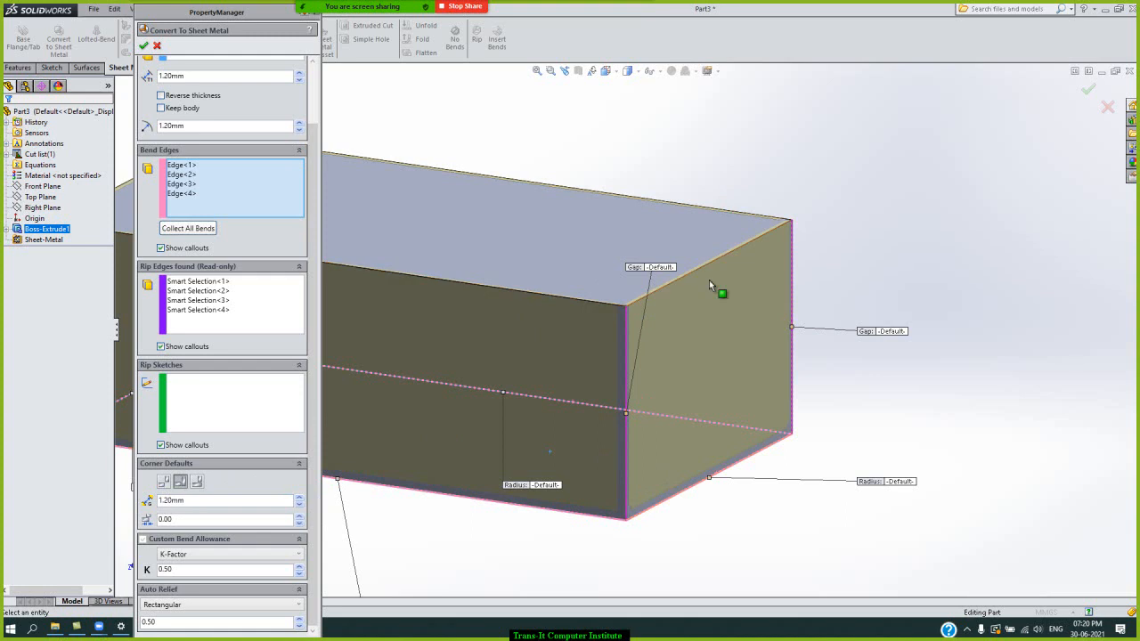
{"action": "scroll", "coordinate": [619, 325], "scroll_direction": "down", "scroll_amount": 5}
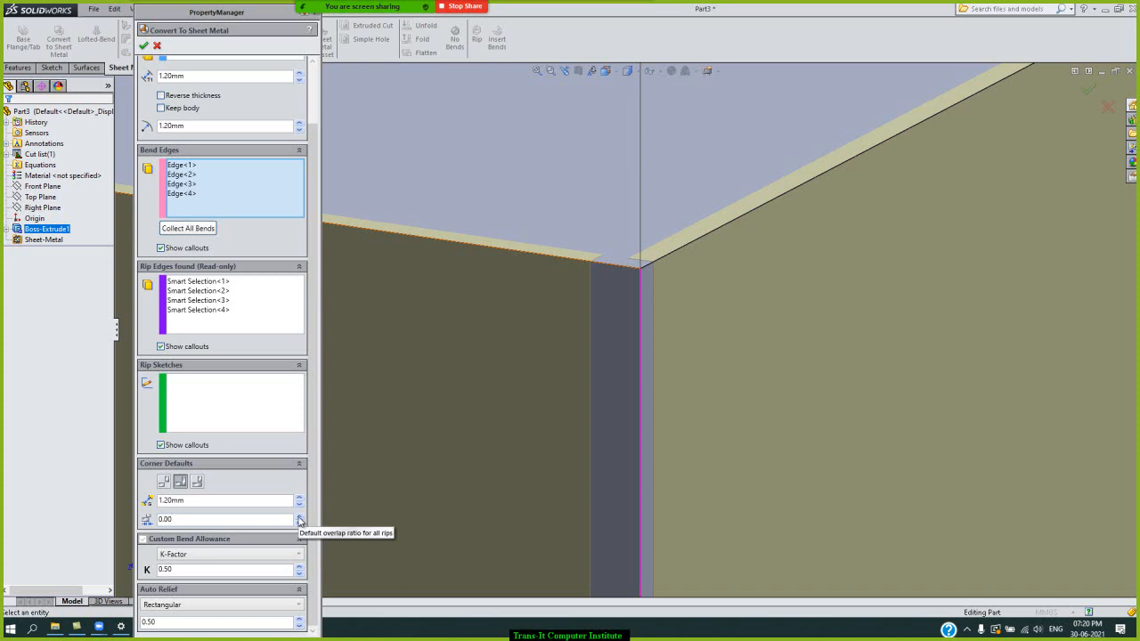
{"action": "left_click", "coordinate": [299, 518]}
{"action": "left_click", "coordinate": [299, 518]}
{"action": "left_click", "coordinate": [305, 518]}
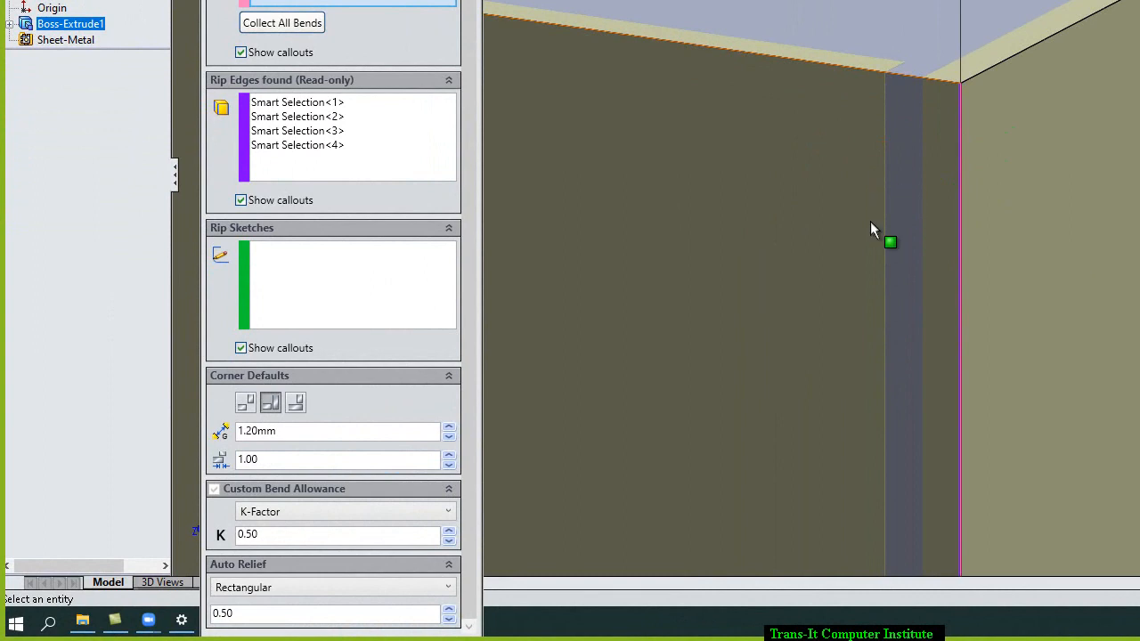
Compare the Underlap and Open butt corner types at the vertical corner, then switch back to Overlap.
{"action": "left_click", "coordinate": [295, 404]}
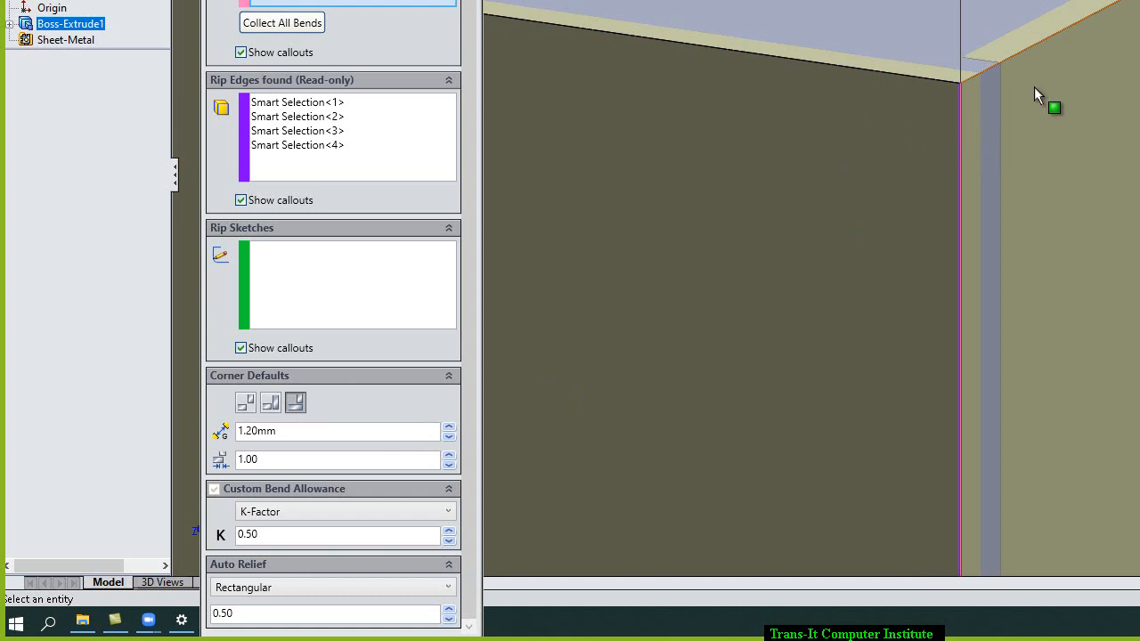
{"action": "left_click", "coordinate": [244, 403]}
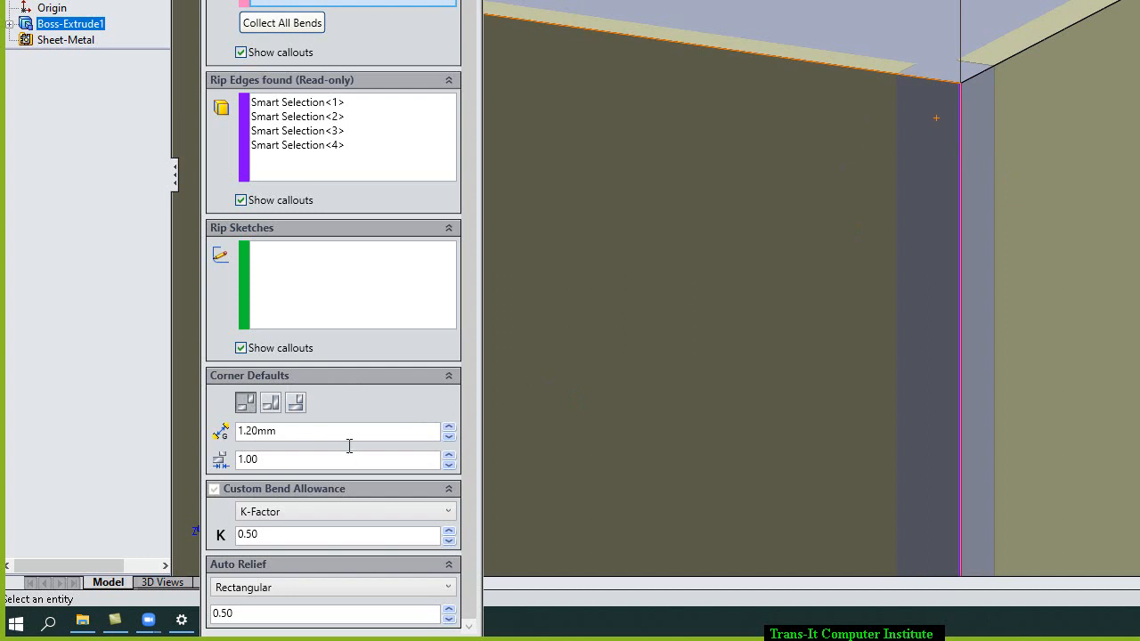
{"action": "left_click", "coordinate": [273, 406]}
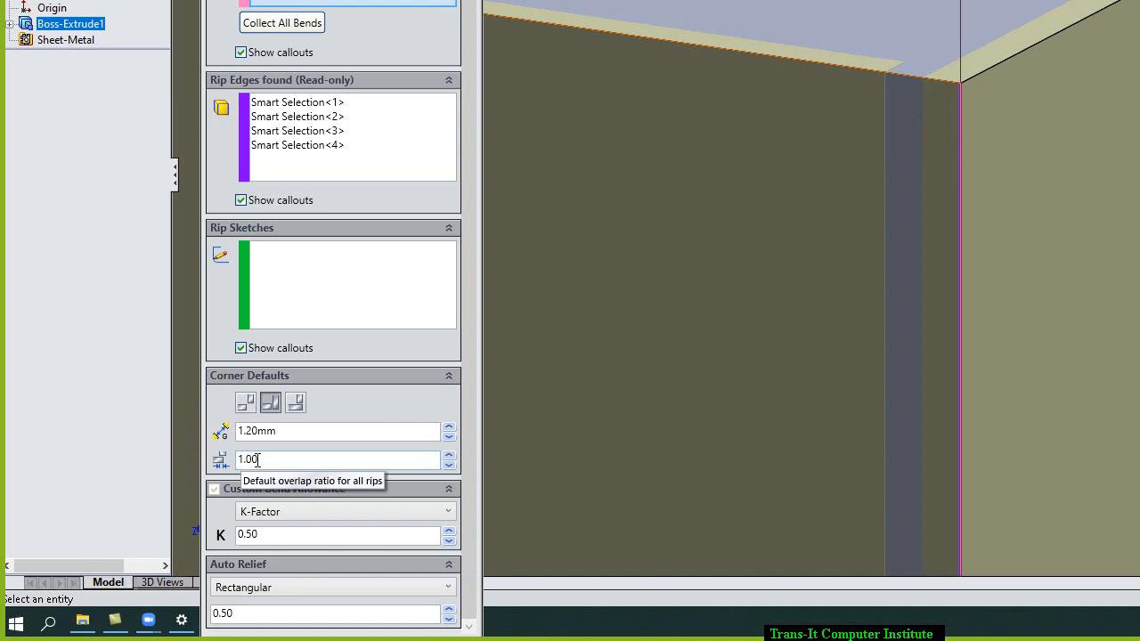
Lower the default overlap ratio in increments to preview its effect, then raise it back to 1.
{"action": "left_click", "coordinate": [450, 466]}
{"action": "left_click", "coordinate": [450, 467]}
{"action": "left_click", "coordinate": [450, 466]}
{"action": "left_click", "coordinate": [450, 466]}
{"action": "left_click", "coordinate": [450, 466]}
{"action": "left_click", "coordinate": [450, 466]}
{"action": "left_click", "coordinate": [450, 456]}
{"action": "left_click", "coordinate": [450, 456]}
{"action": "left_click", "coordinate": [450, 455]}
{"action": "left_click", "coordinate": [450, 456]}
{"action": "left_click", "coordinate": [449, 455]}
{"action": "left_click", "coordinate": [449, 456]}
{"action": "left_click", "coordinate": [450, 456]}
{"action": "left_click", "coordinate": [450, 456]}
{"action": "left_click", "coordinate": [450, 456]}
{"action": "left_click", "coordinate": [450, 456]}
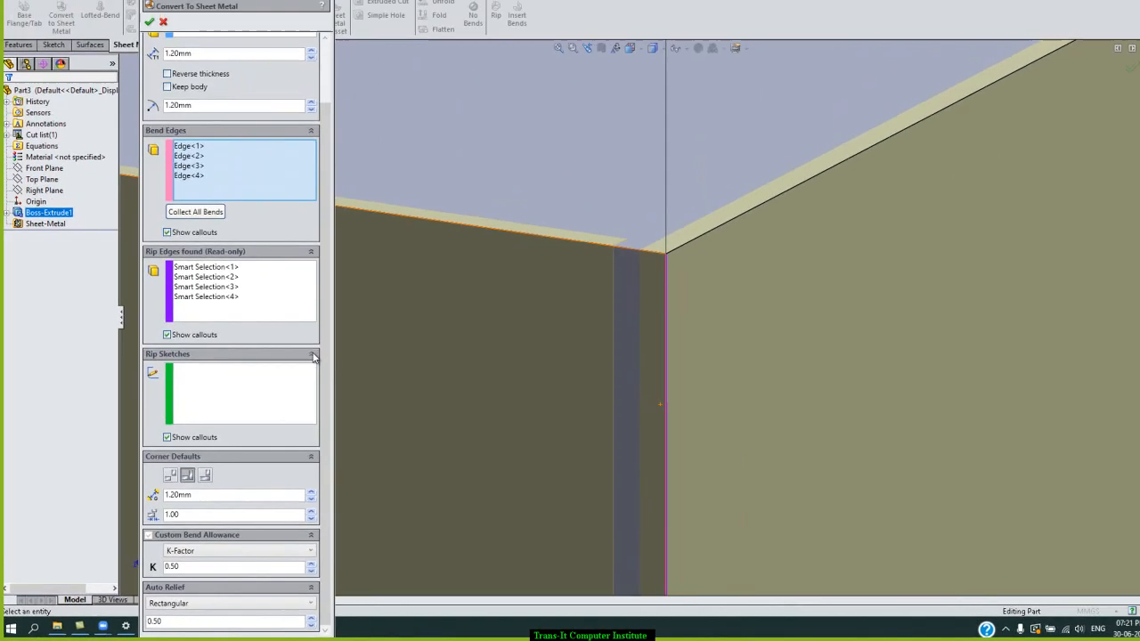
Collapse the Rip Sketches options and set the default corner type to Open butt.
{"action": "left_click", "coordinate": [312, 355]}
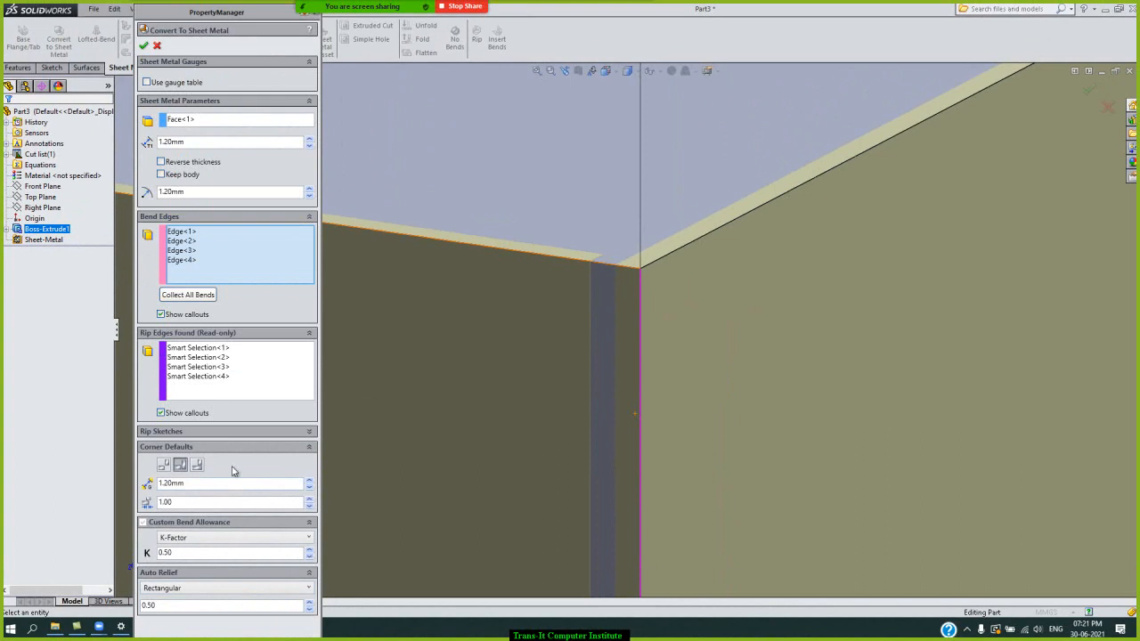
{"action": "left_click", "coordinate": [163, 464]}
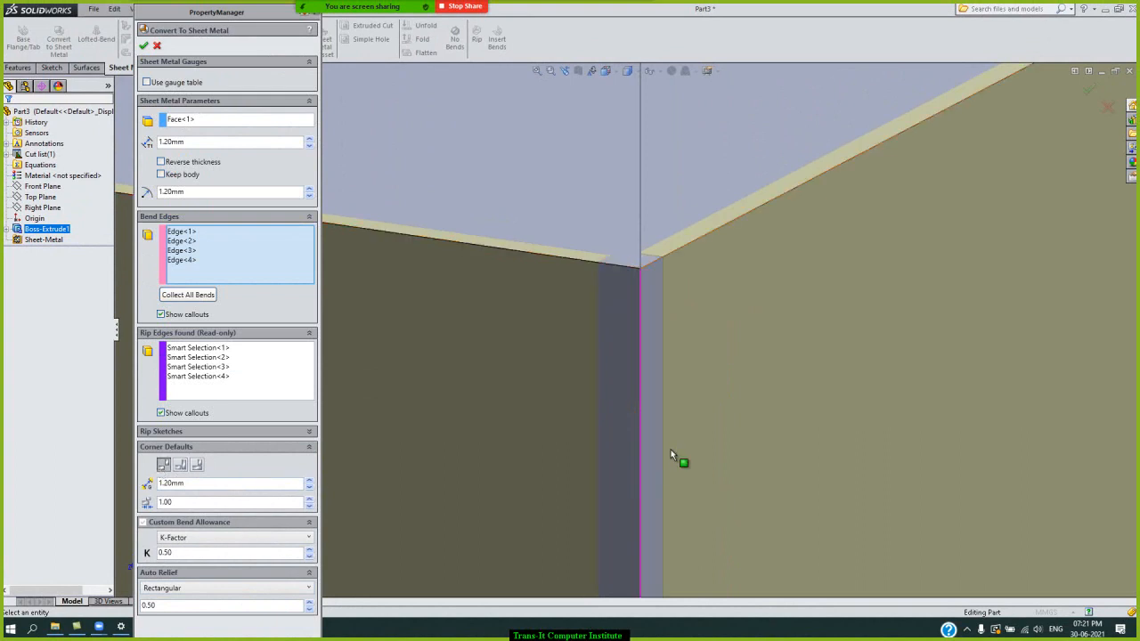
{"action": "scroll", "coordinate": [670, 449], "scroll_direction": "up", "scroll_amount": 5}
{"action": "scroll", "coordinate": [672, 459], "scroll_direction": "up", "scroll_amount": 3}
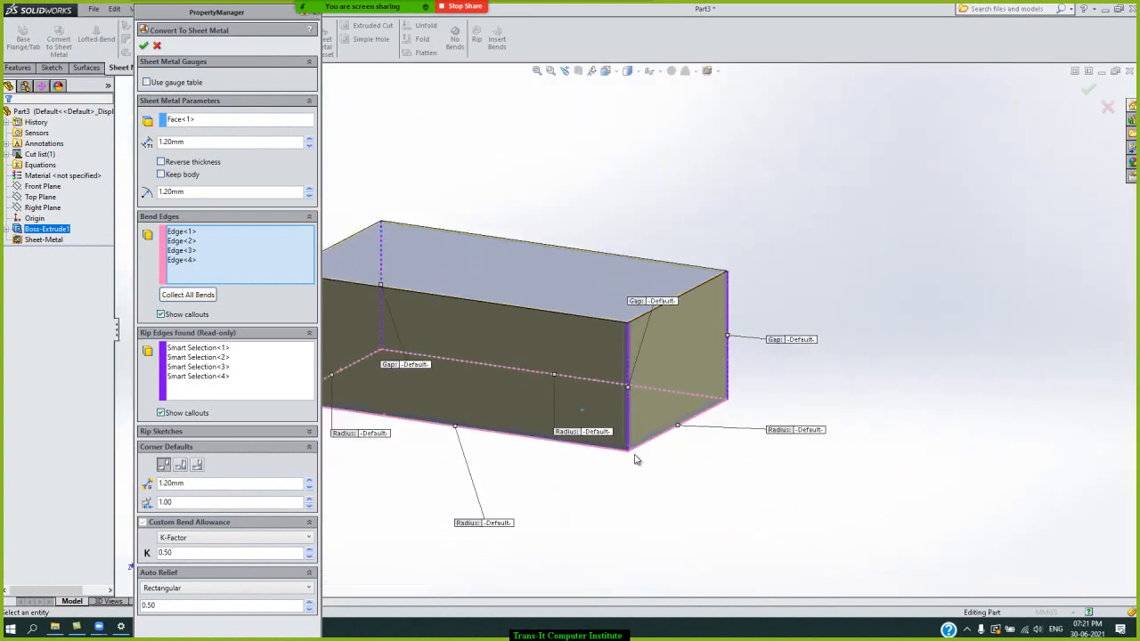
Try the Obround and Tear auto relief types while viewing the block's lower front corner.
{"action": "scroll", "coordinate": [633, 415], "scroll_direction": "down", "scroll_amount": 5}
{"action": "scroll", "coordinate": [602, 411], "scroll_direction": "down", "scroll_amount": 3}
{"action": "scroll", "coordinate": [654, 358], "scroll_direction": "down", "scroll_amount": 2}
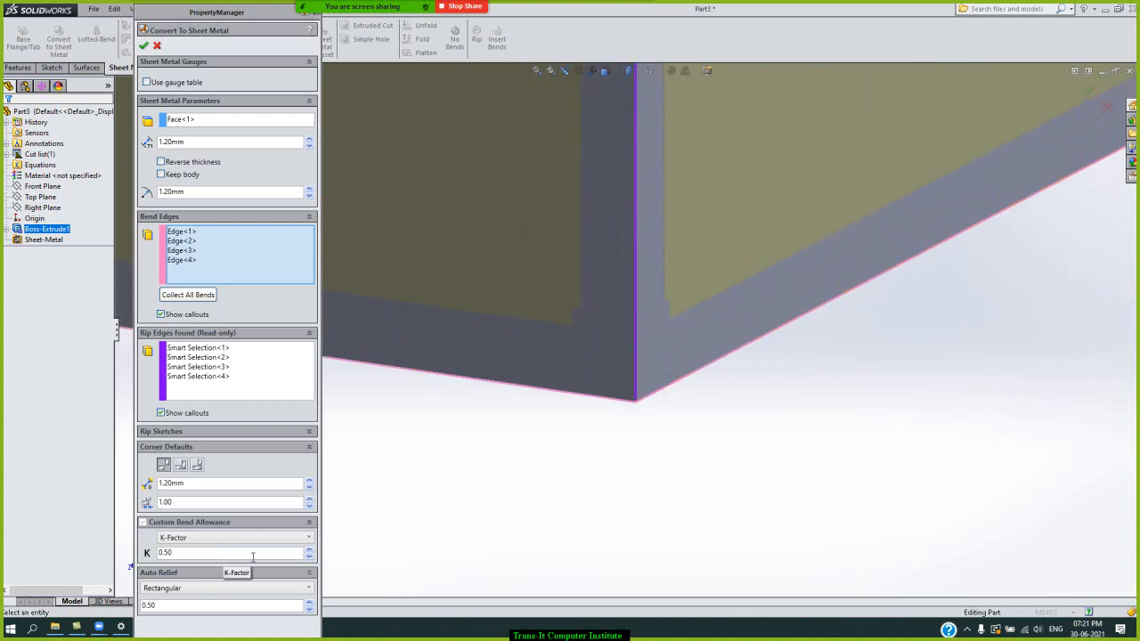
{"action": "left_click", "coordinate": [256, 589]}
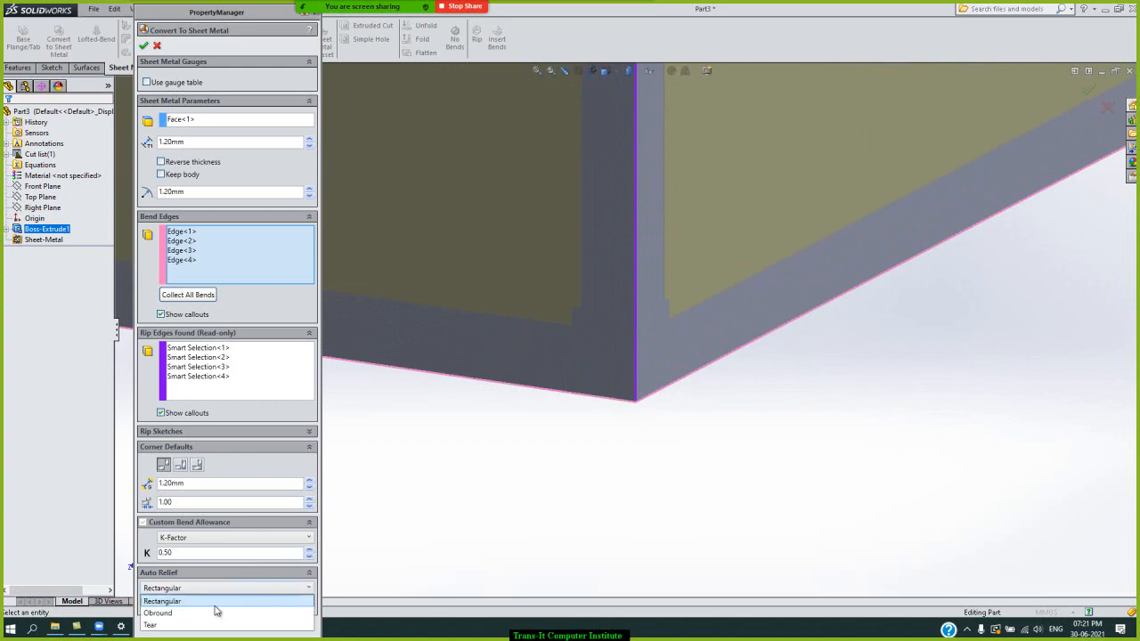
{"action": "left_click", "coordinate": [198, 613]}
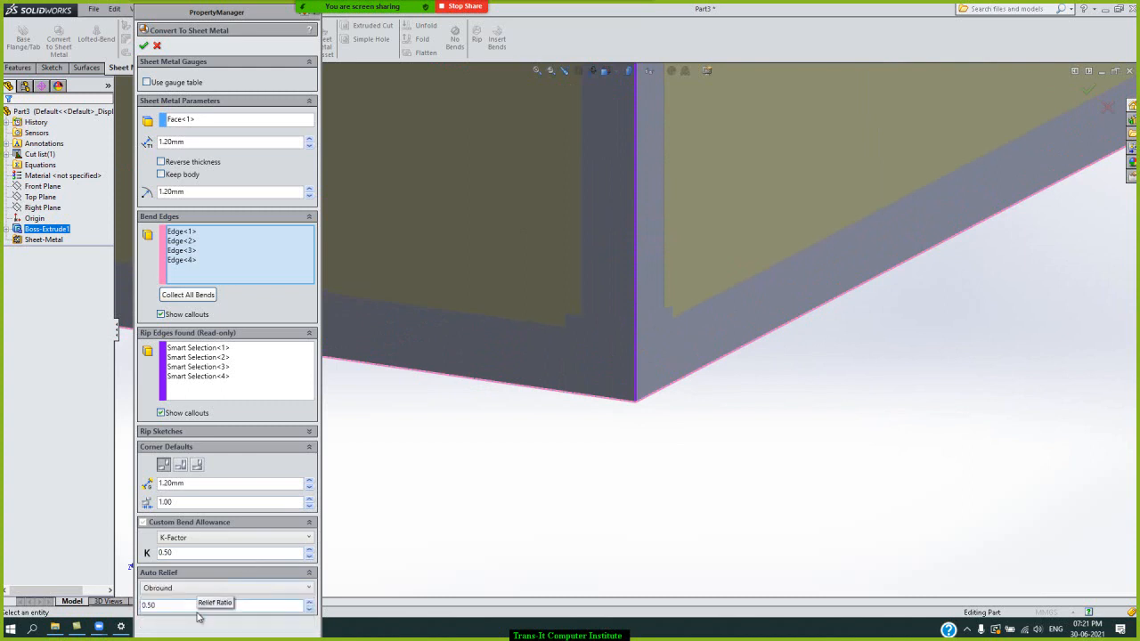
{"action": "left_click", "coordinate": [230, 588]}
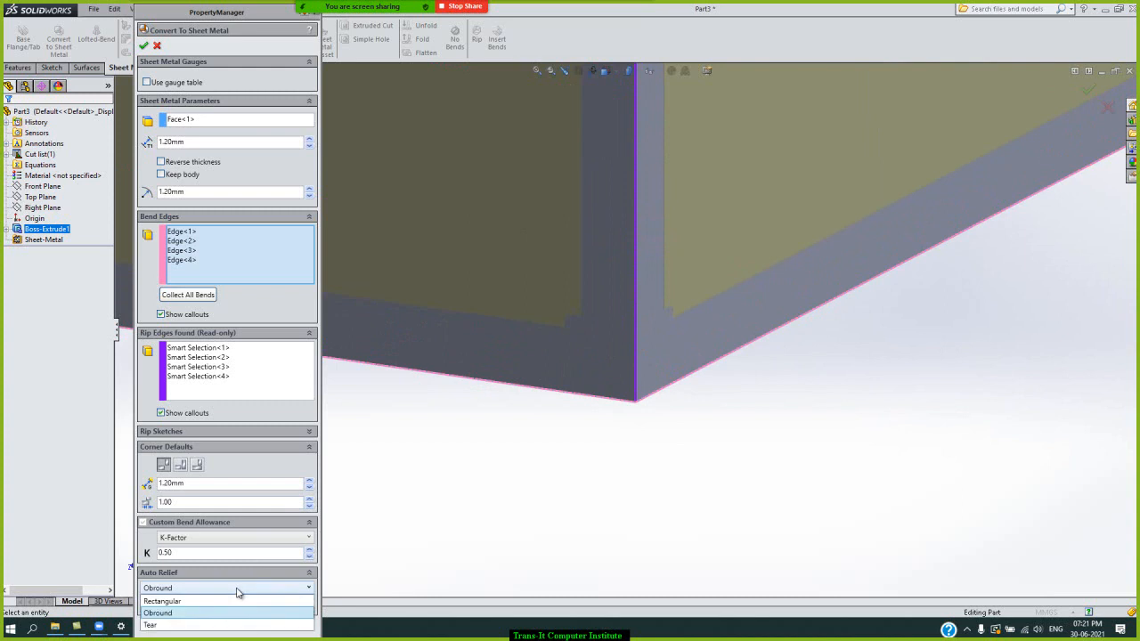
{"action": "left_click", "coordinate": [191, 626]}
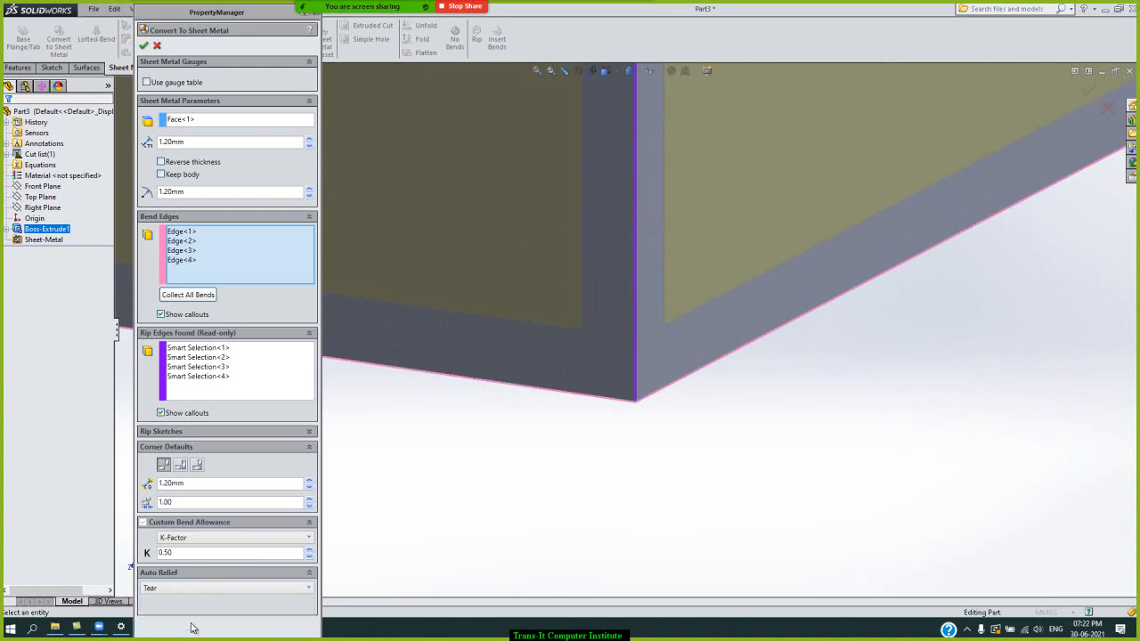
Set the auto relief type to Rectangular and complete the conversion of the block to sheet metal.
{"action": "left_click", "coordinate": [240, 587]}
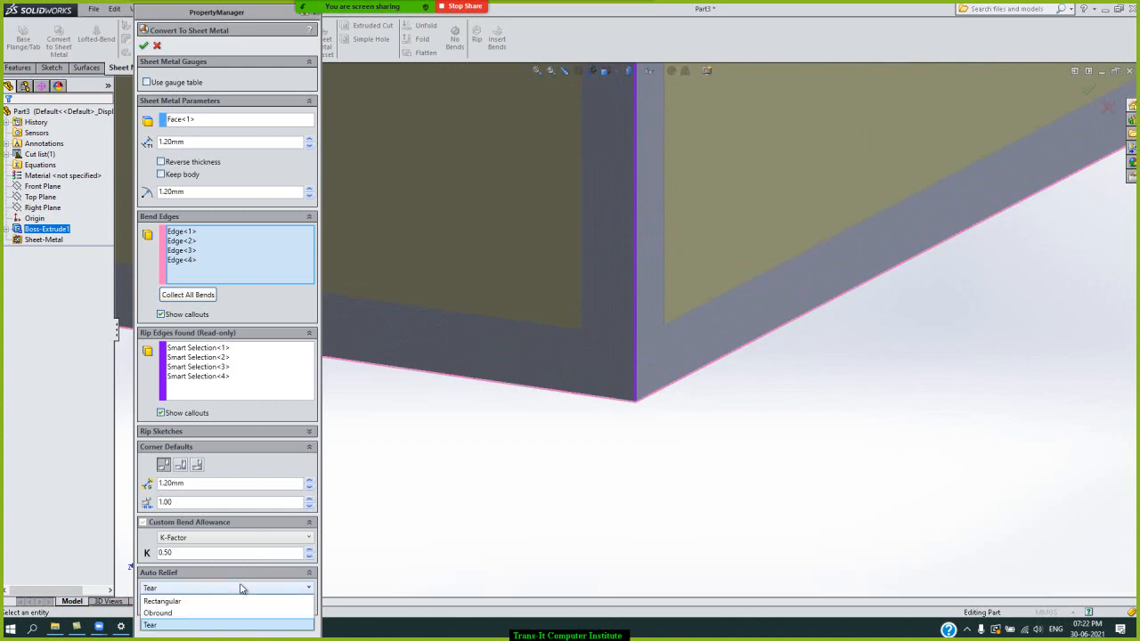
{"action": "left_click", "coordinate": [211, 602]}
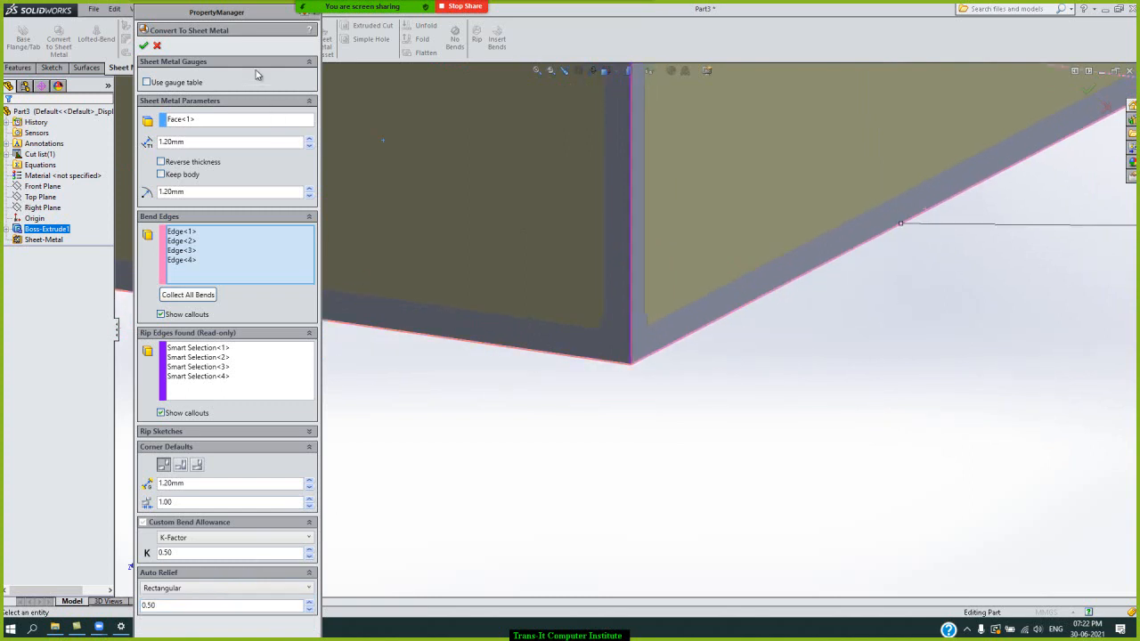
{"action": "left_click", "coordinate": [143, 47]}
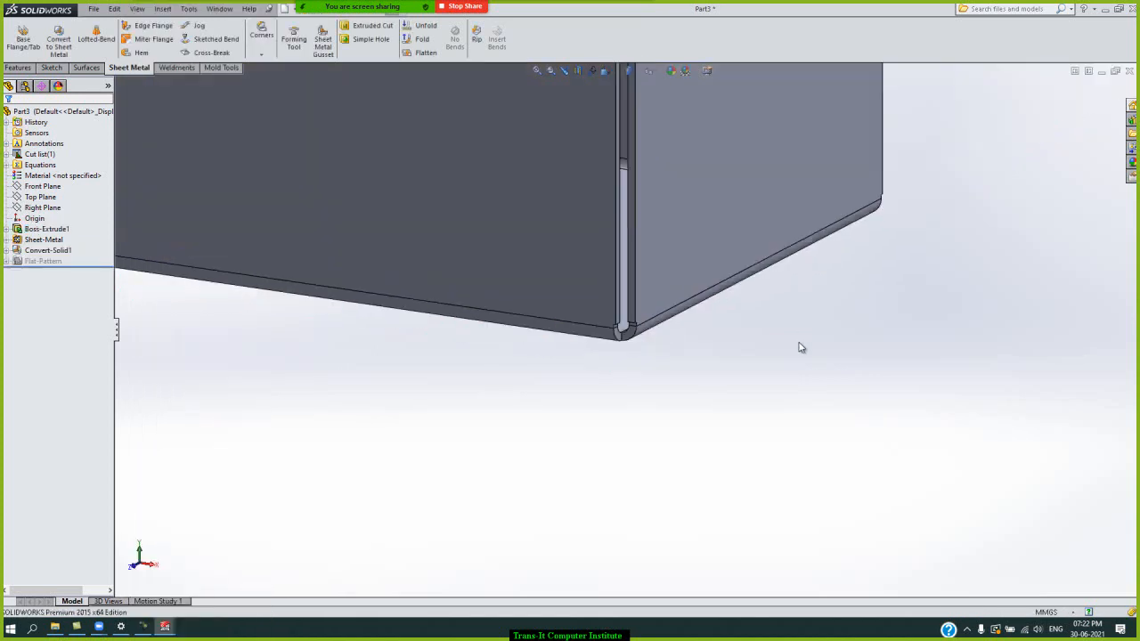
Roll the model back to just after the Boss-Extrude1 feature, before the sheet metal conversion.
{"action": "key", "text": "f"}
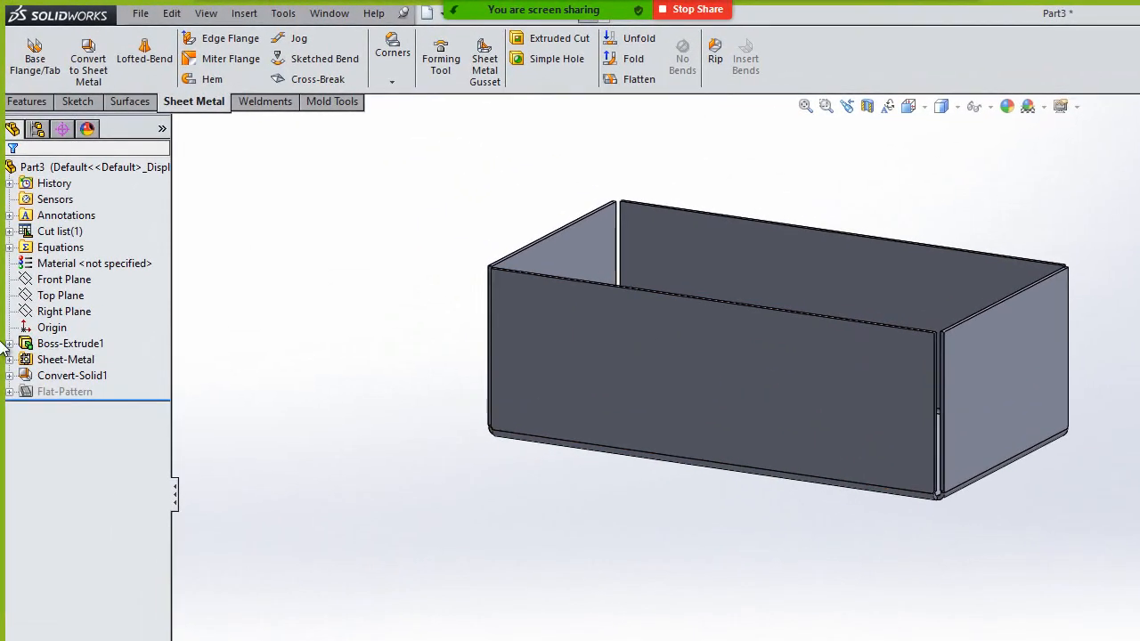
{"action": "left_click", "coordinate": [82, 360]}
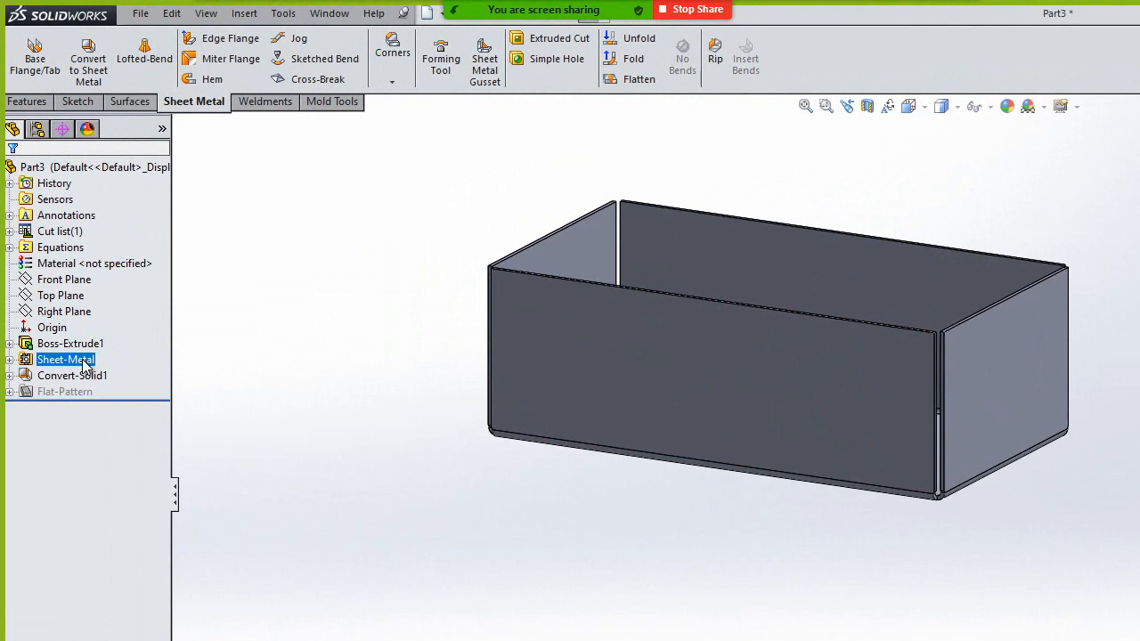
{"action": "left_click", "coordinate": [453, 478]}
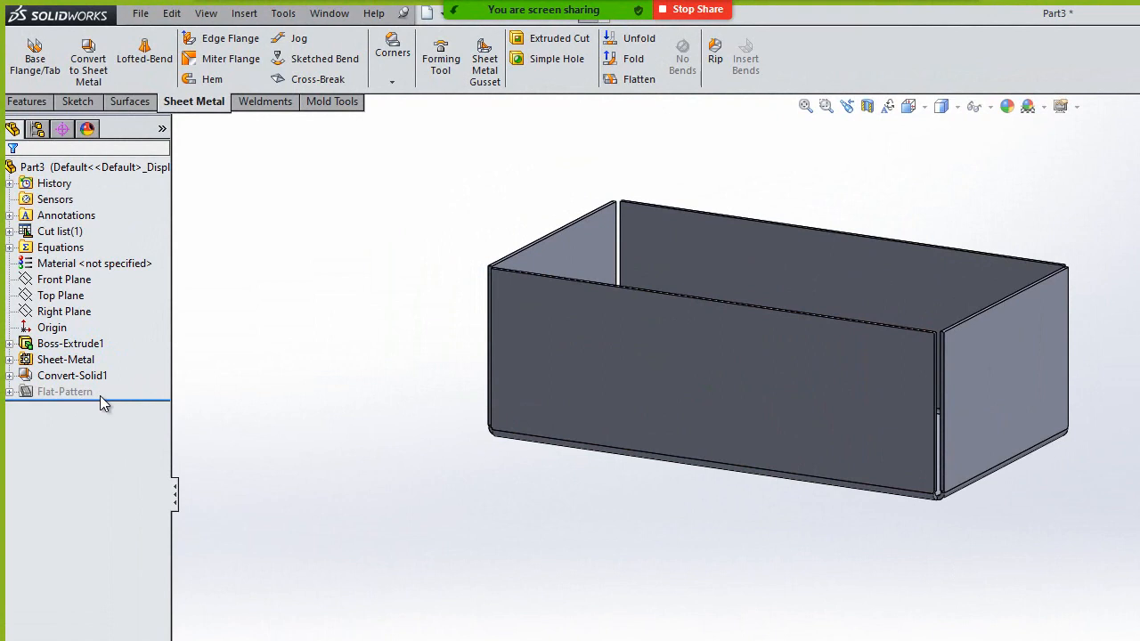
{"action": "left_click_drag", "start_coordinate": [134, 397], "coordinate": [129, 354]}
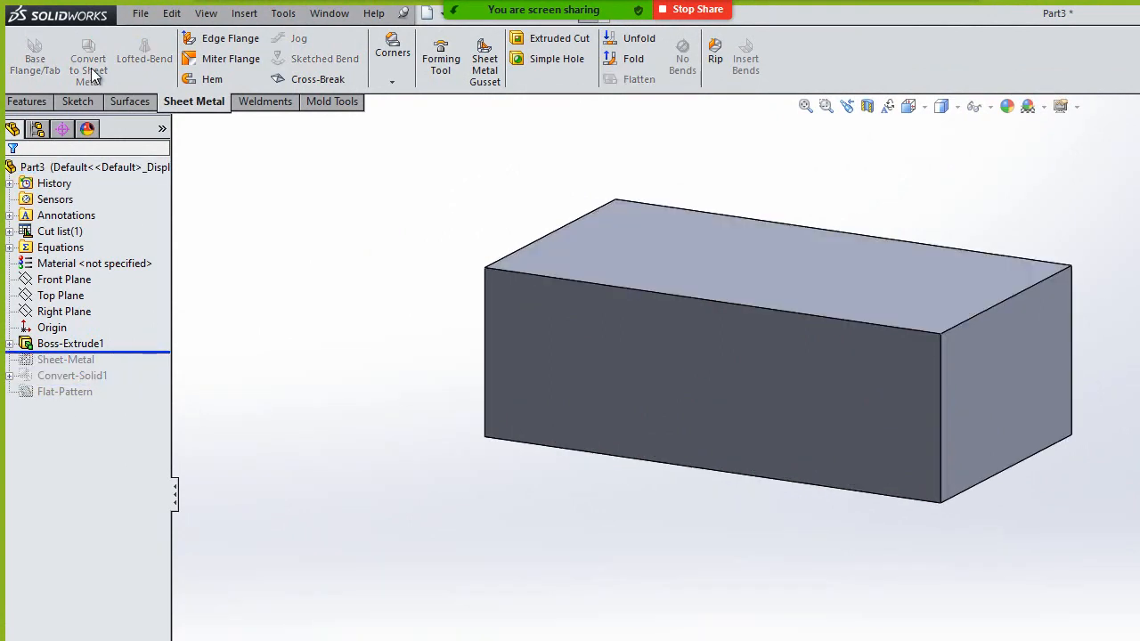
Sketch a horizontal line about 146 mm long across the block's front face from edge to edge, and roll the model forward to the end.
{"action": "left_click", "coordinate": [77, 101]}
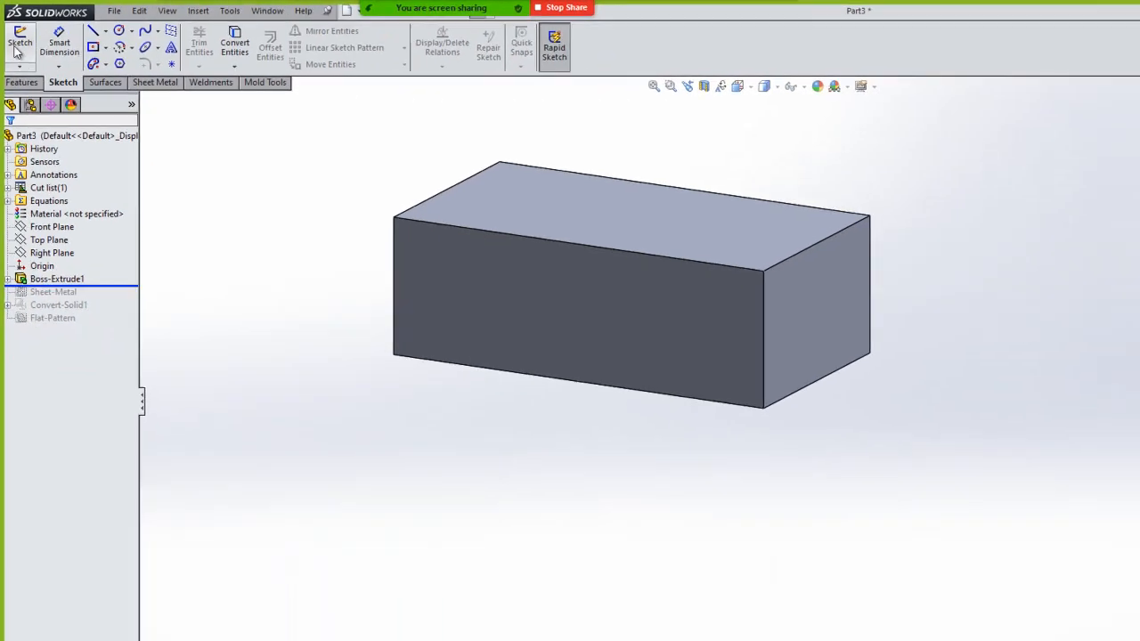
{"action": "left_click", "coordinate": [17, 49]}
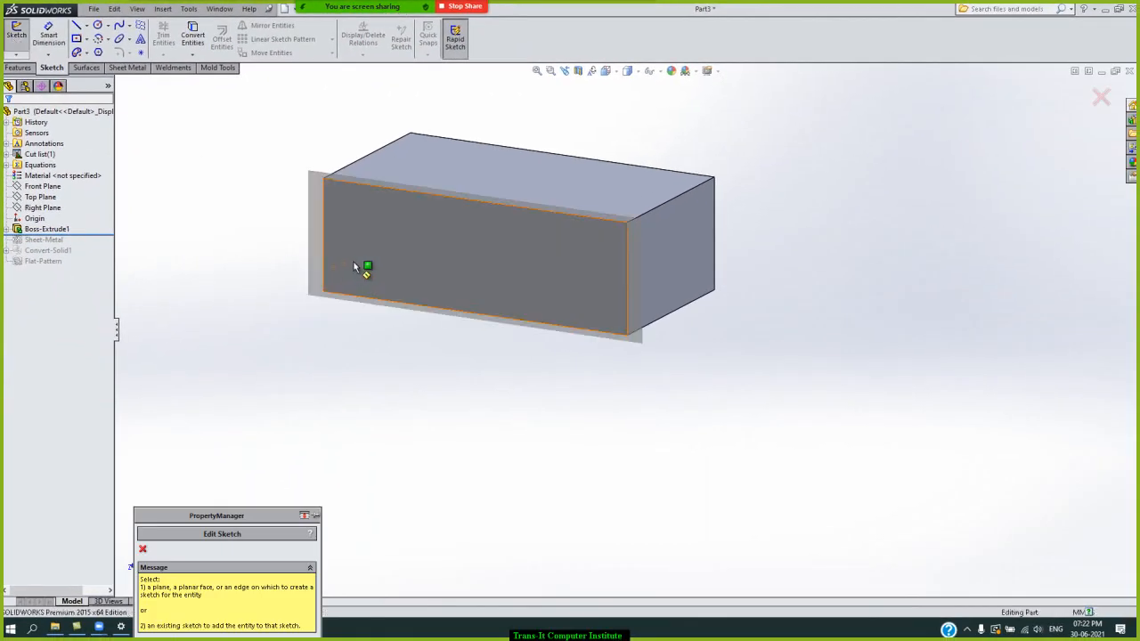
{"action": "left_click", "coordinate": [353, 265]}
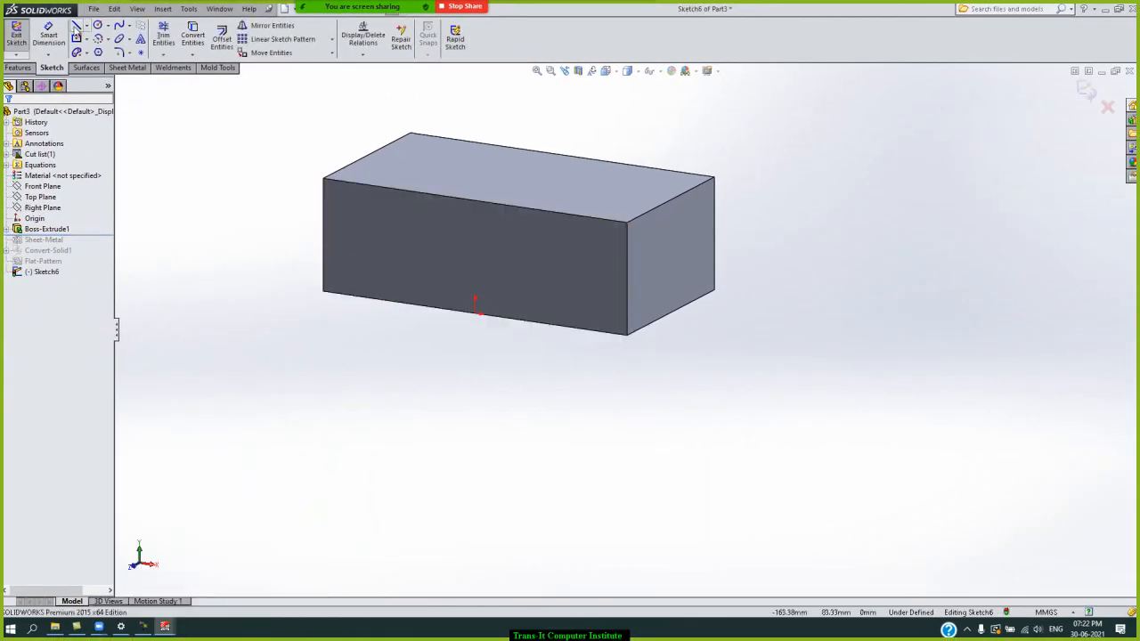
{"action": "left_click", "coordinate": [77, 26]}
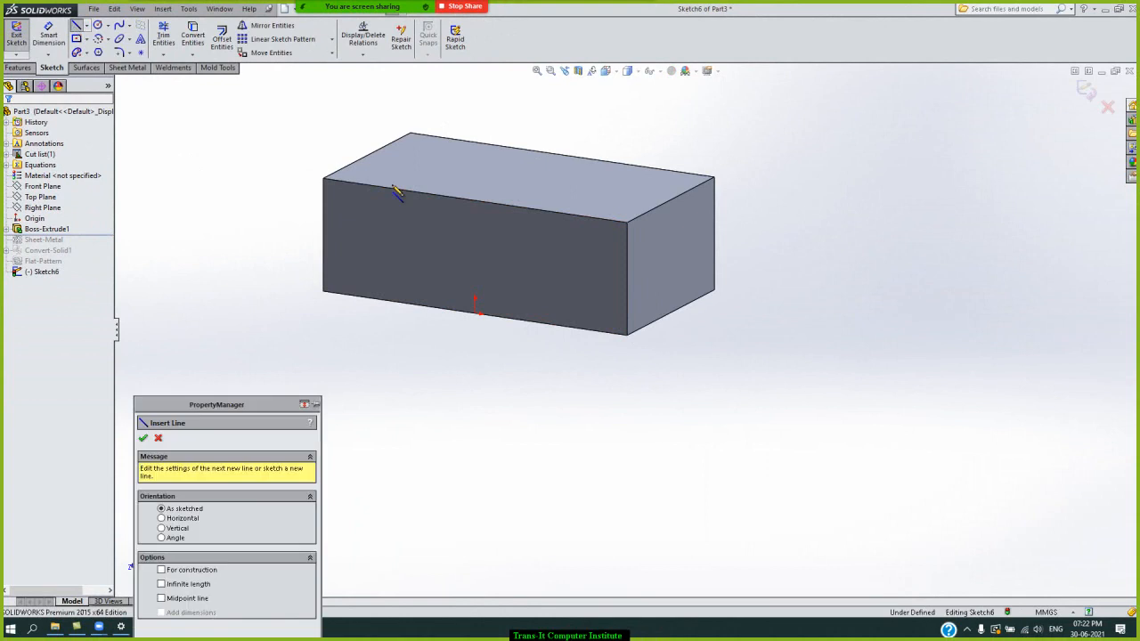
{"action": "left_click", "coordinate": [323, 233]}
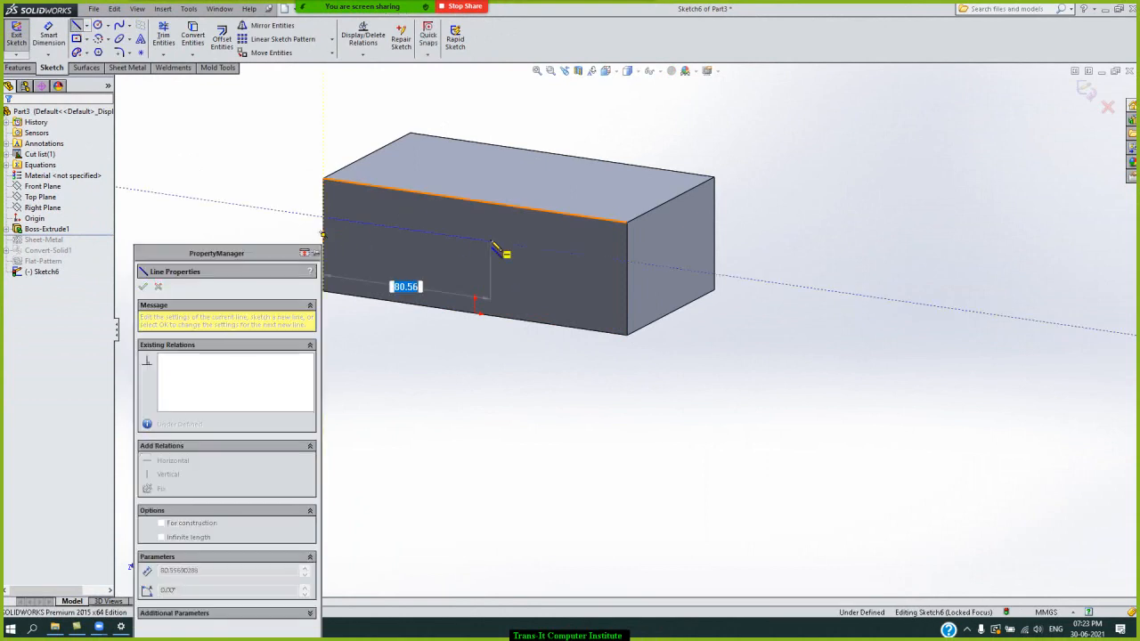
{"action": "left_click", "coordinate": [627, 262]}
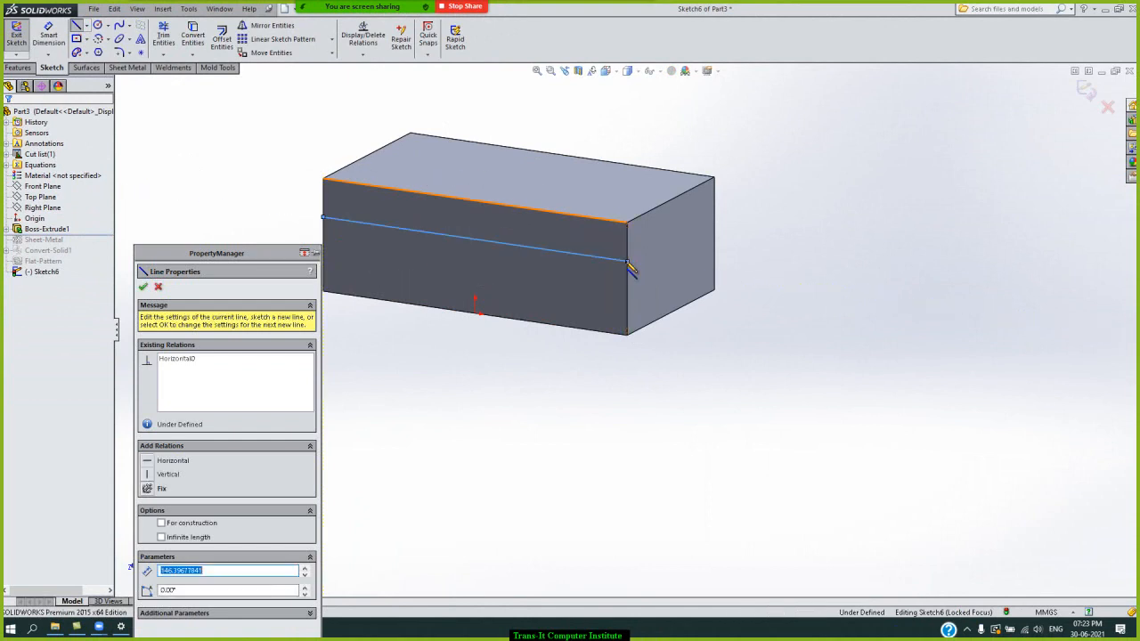
{"action": "right_click", "coordinate": [434, 423]}
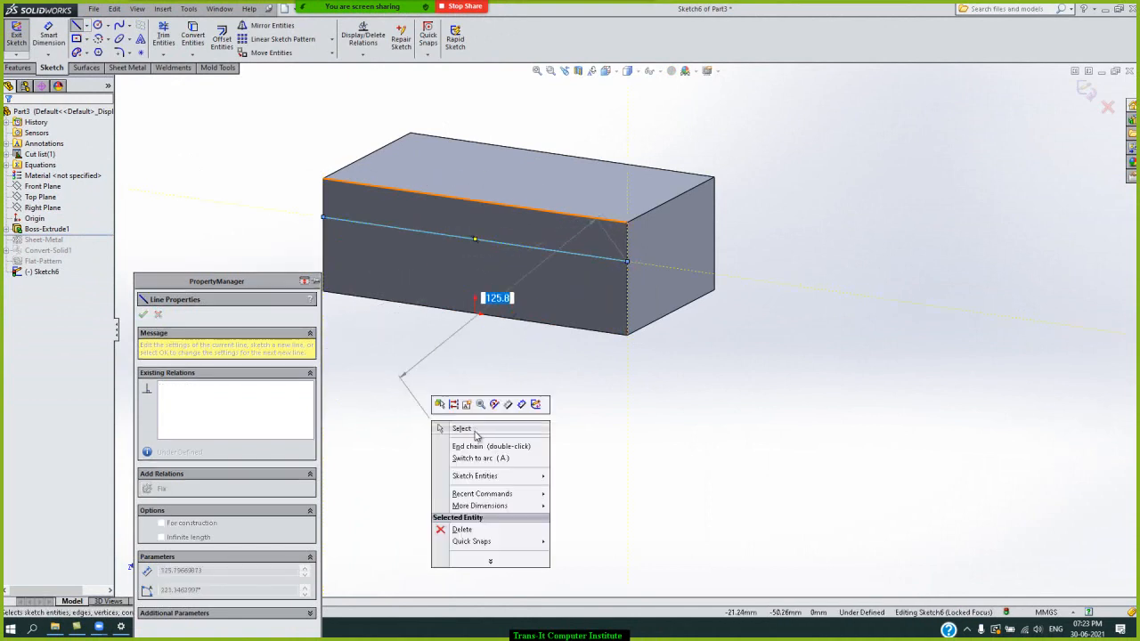
{"action": "left_click", "coordinate": [470, 429]}
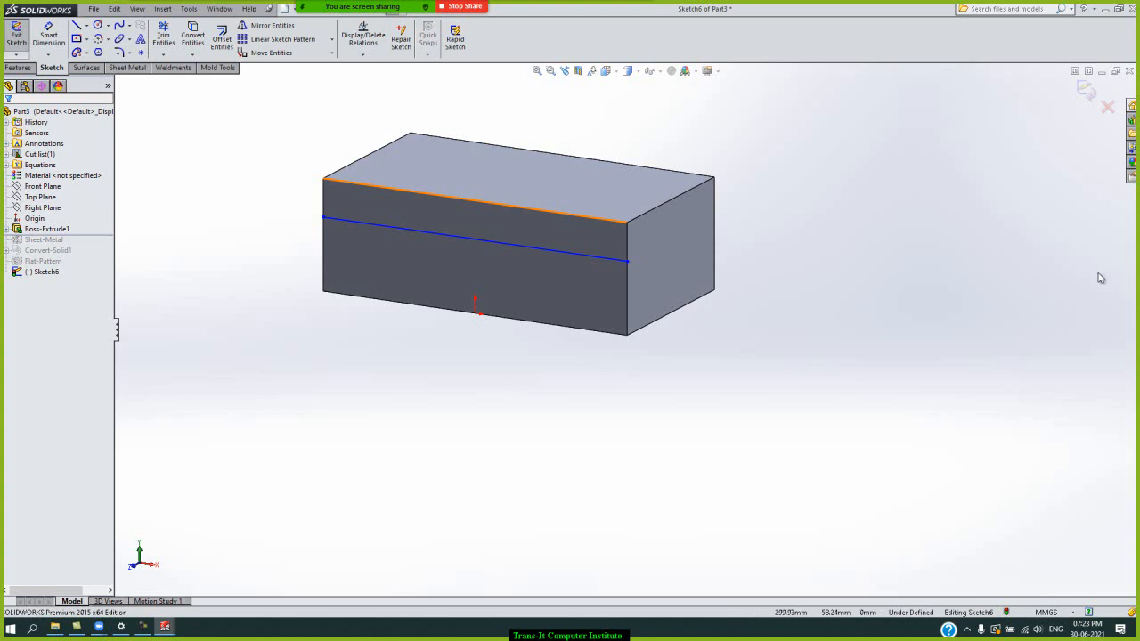
{"action": "left_click", "coordinate": [1080, 91]}
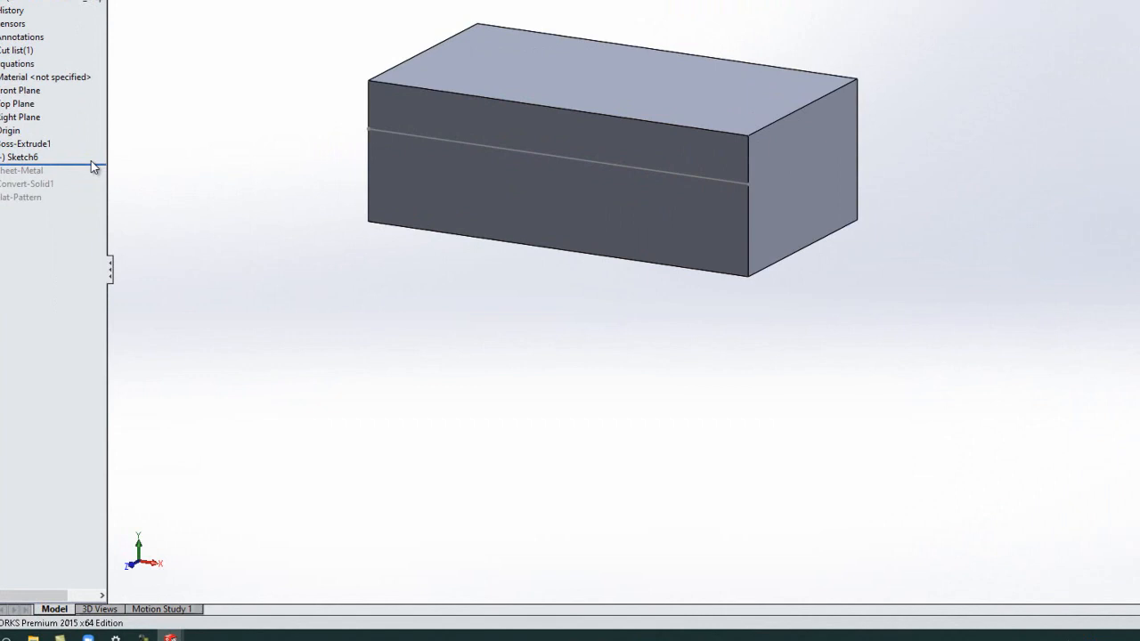
{"action": "left_click_drag", "start_coordinate": [96, 164], "coordinate": [93, 204]}
{"action": "left_click", "coordinate": [11, 90]}
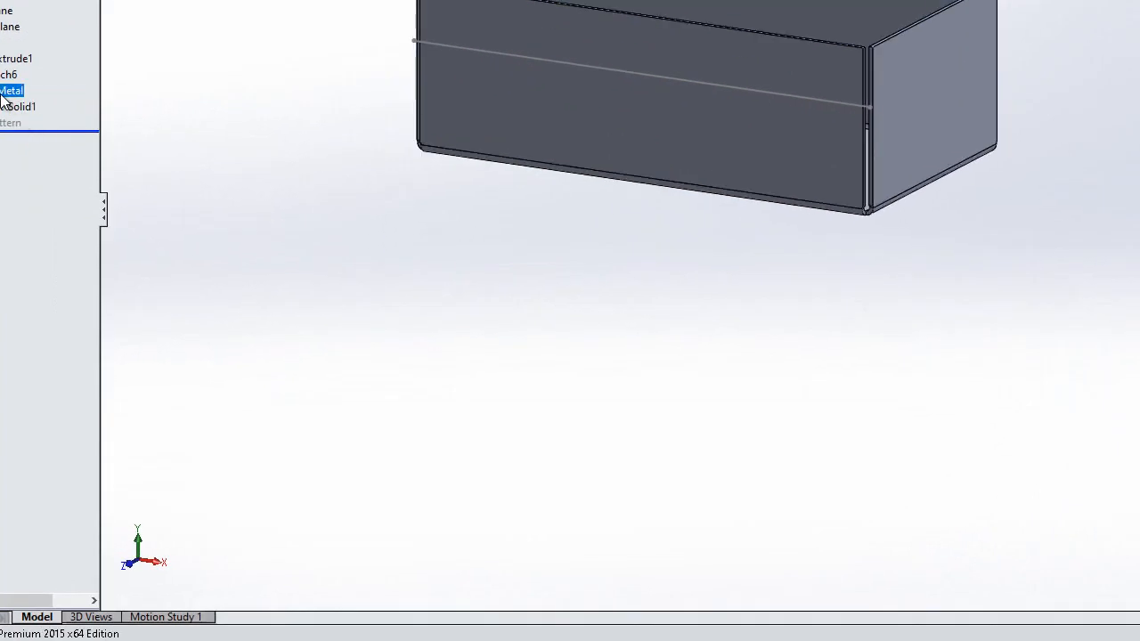
{"action": "left_click", "coordinate": [15, 47]}
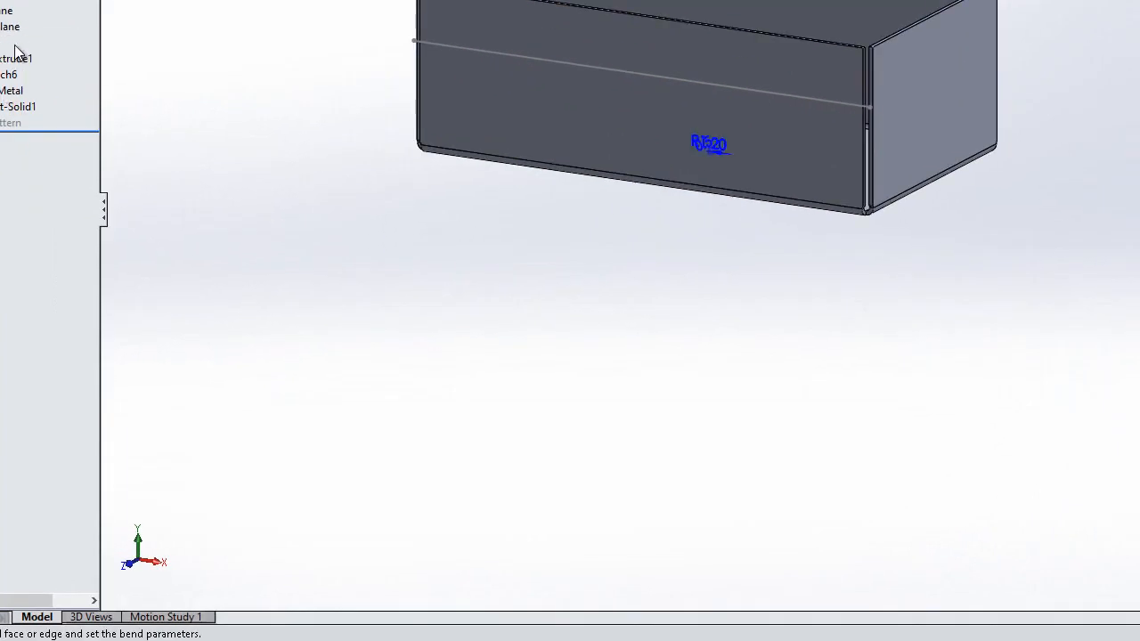
{"action": "left_click_drag", "start_coordinate": [325, 297], "coordinate": [276, 108]}
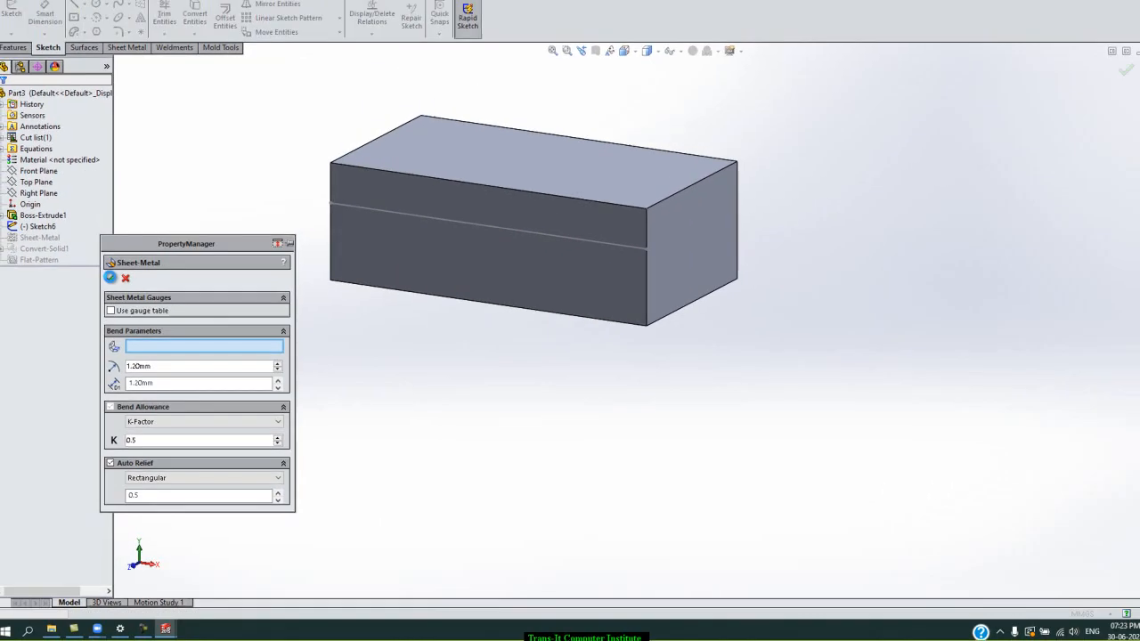
{"action": "left_click", "coordinate": [95, 149]}
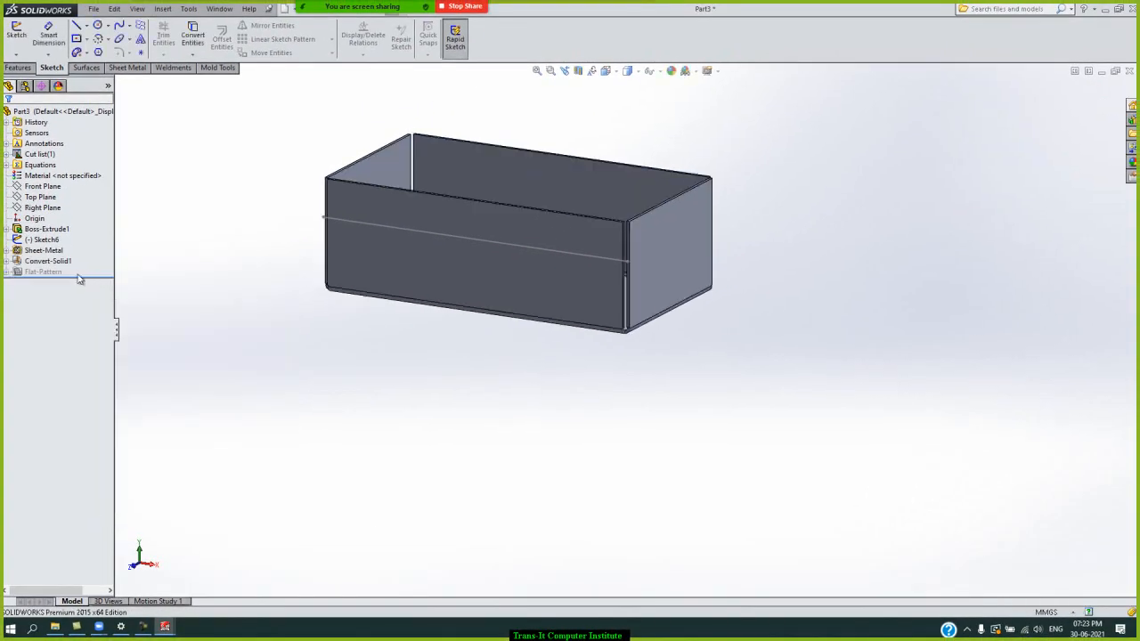
Edit the Convert-Solid1 feature to use the line sketch on the front face as a rip sketch.
{"action": "left_click", "coordinate": [49, 261]}
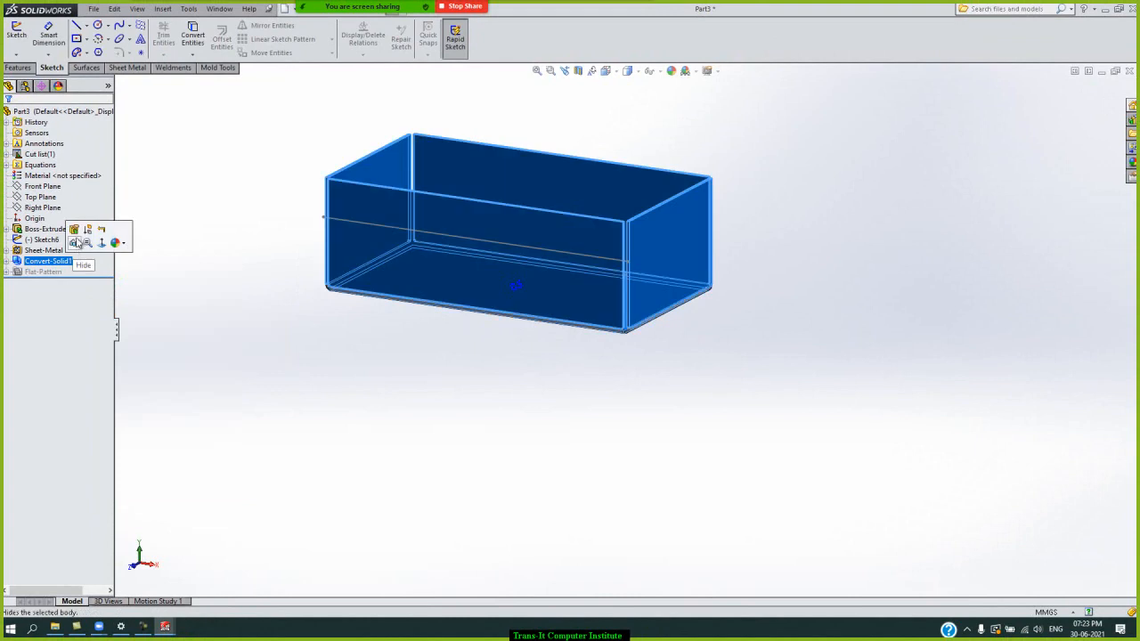
{"action": "left_click", "coordinate": [75, 230]}
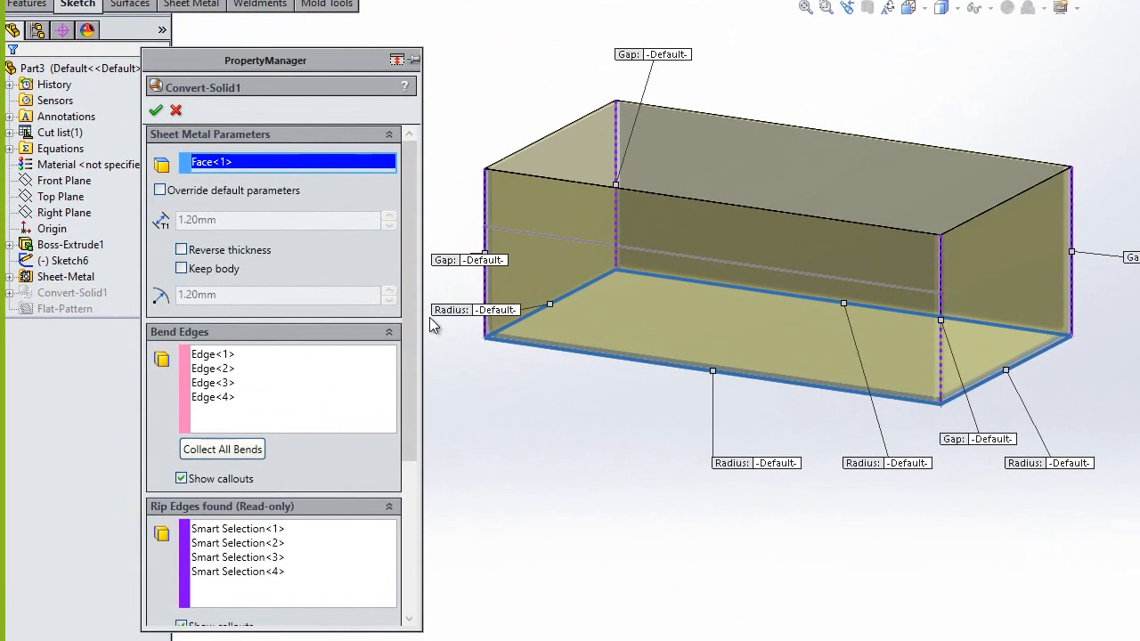
{"action": "left_click_drag", "start_coordinate": [408, 400], "coordinate": [420, 526]}
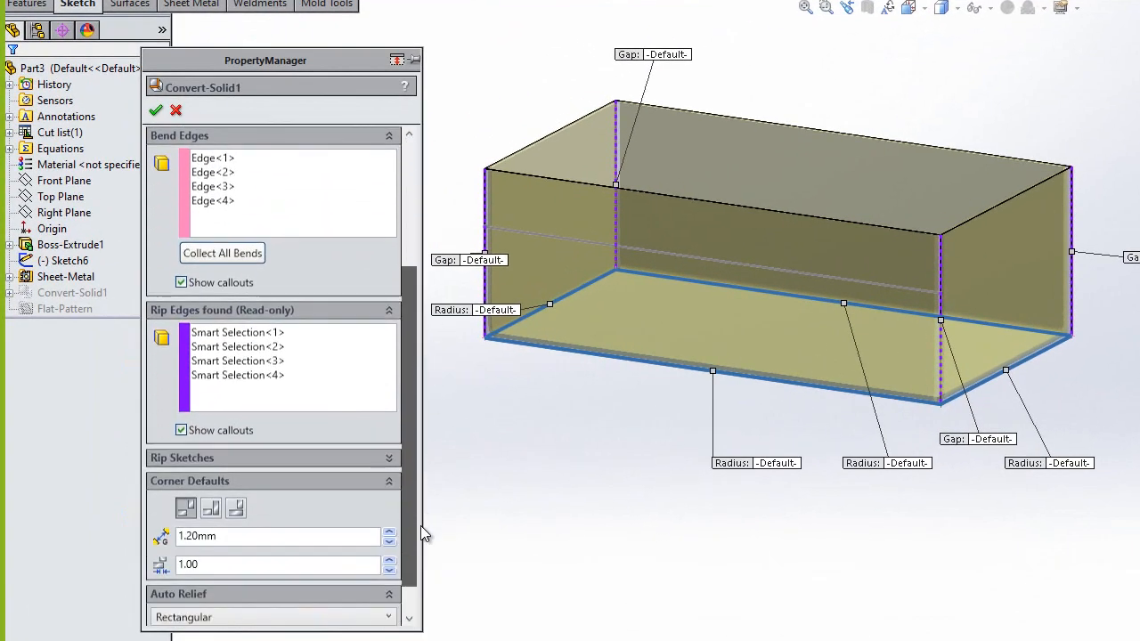
{"action": "left_click", "coordinate": [387, 456]}
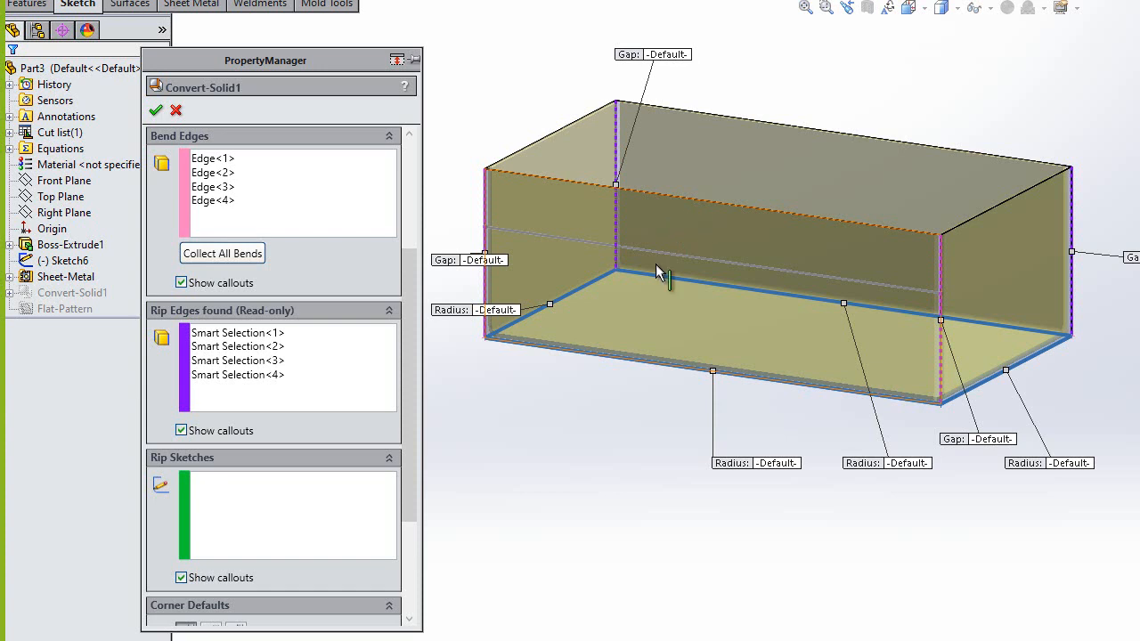
{"action": "left_click", "coordinate": [307, 526]}
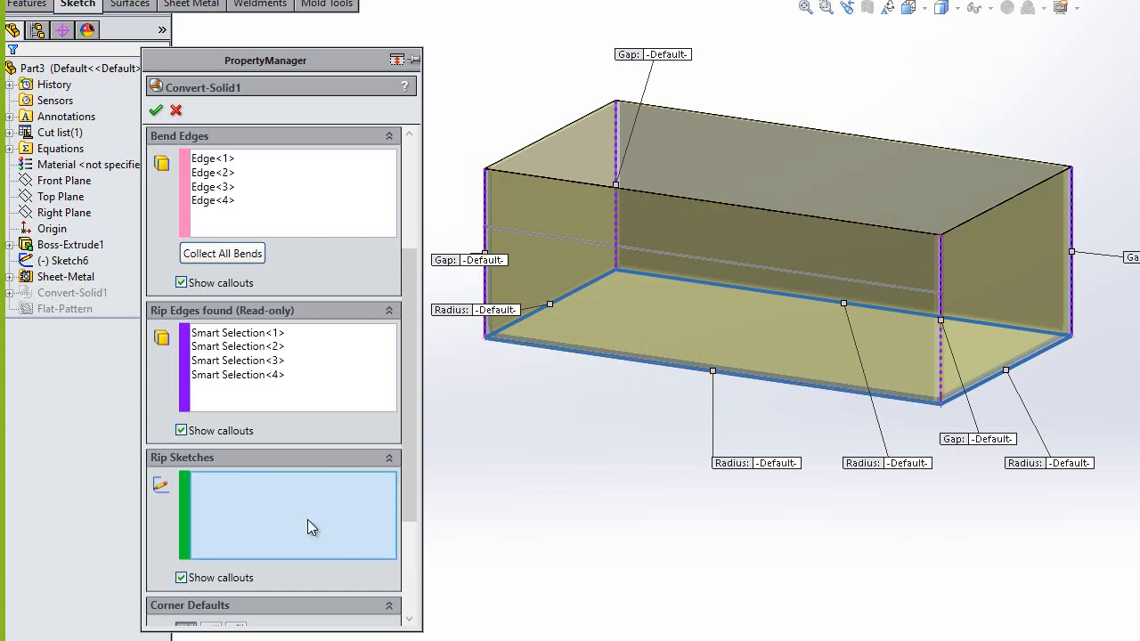
{"action": "left_click", "coordinate": [796, 273]}
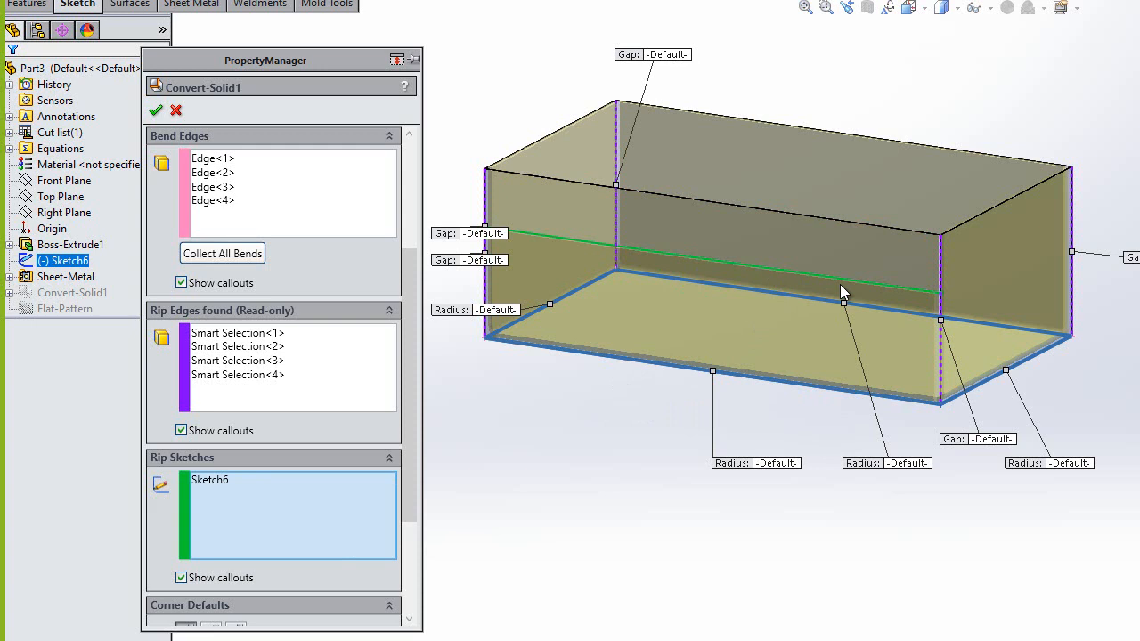
{"action": "left_click", "coordinate": [156, 110]}
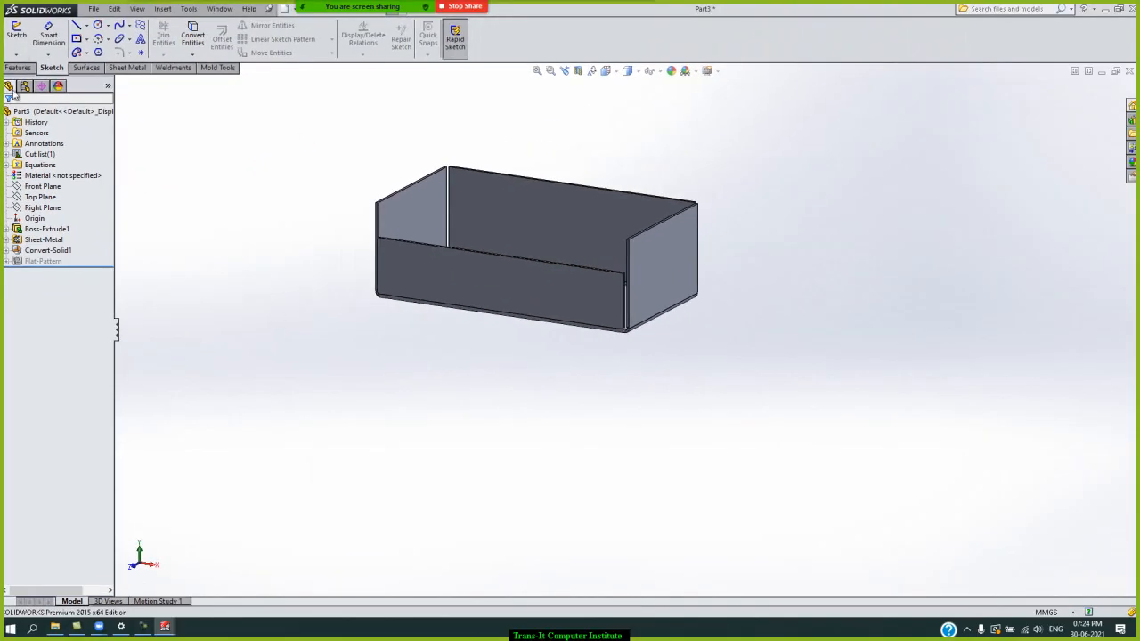
Create a new part document from the Part template.
{"action": "left_click", "coordinate": [140, 69]}
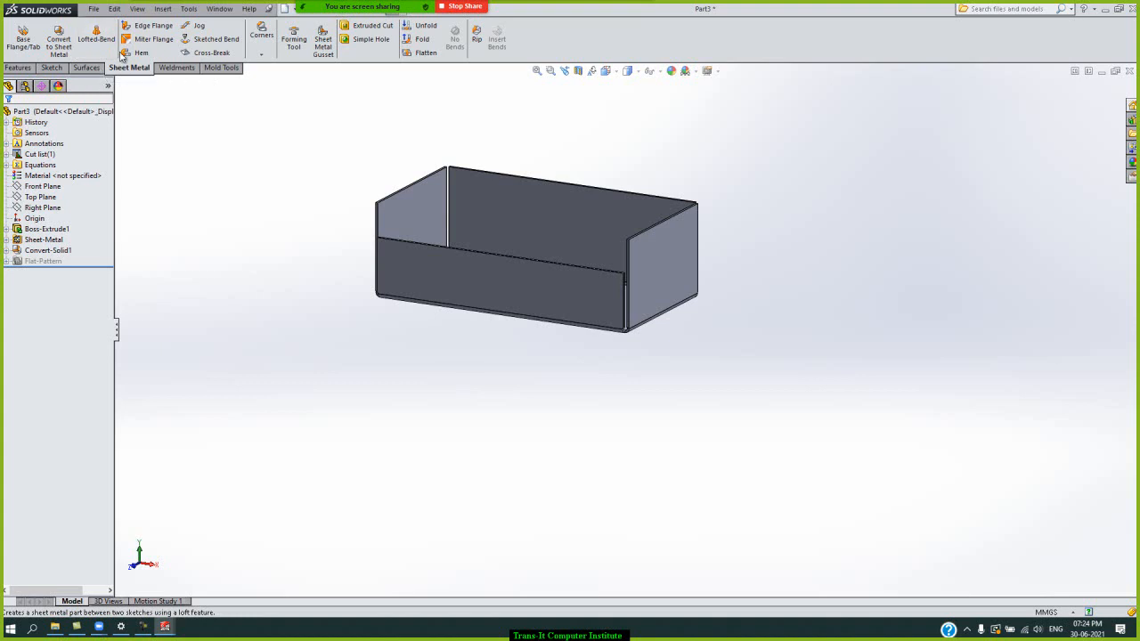
{"action": "key", "text": "ctrl+n"}
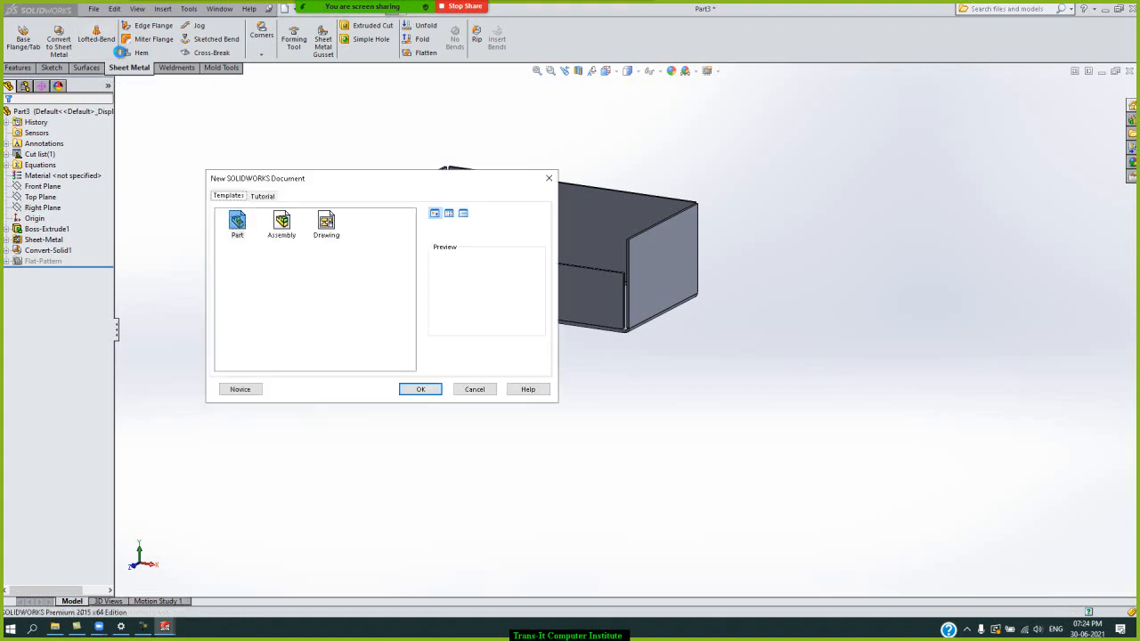
{"action": "key", "text": "Return"}
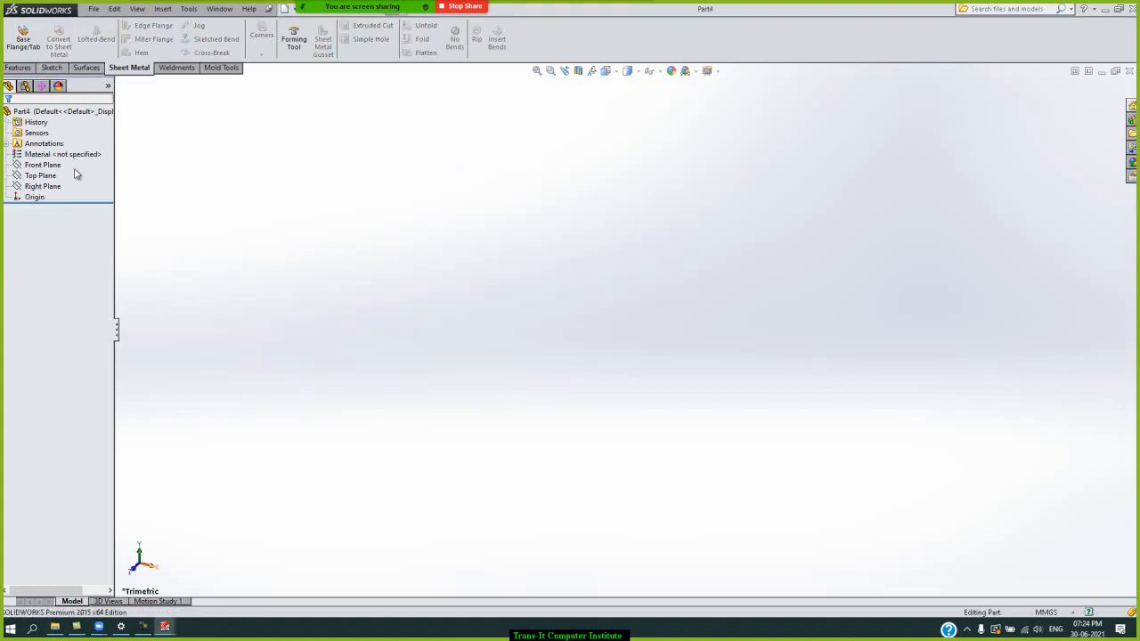
Show the Front, Top and Right planes in the graphics area.
{"action": "left_click", "coordinate": [54, 165]}
{"action": "left_click", "coordinate": [43, 186], "text": "shift"}
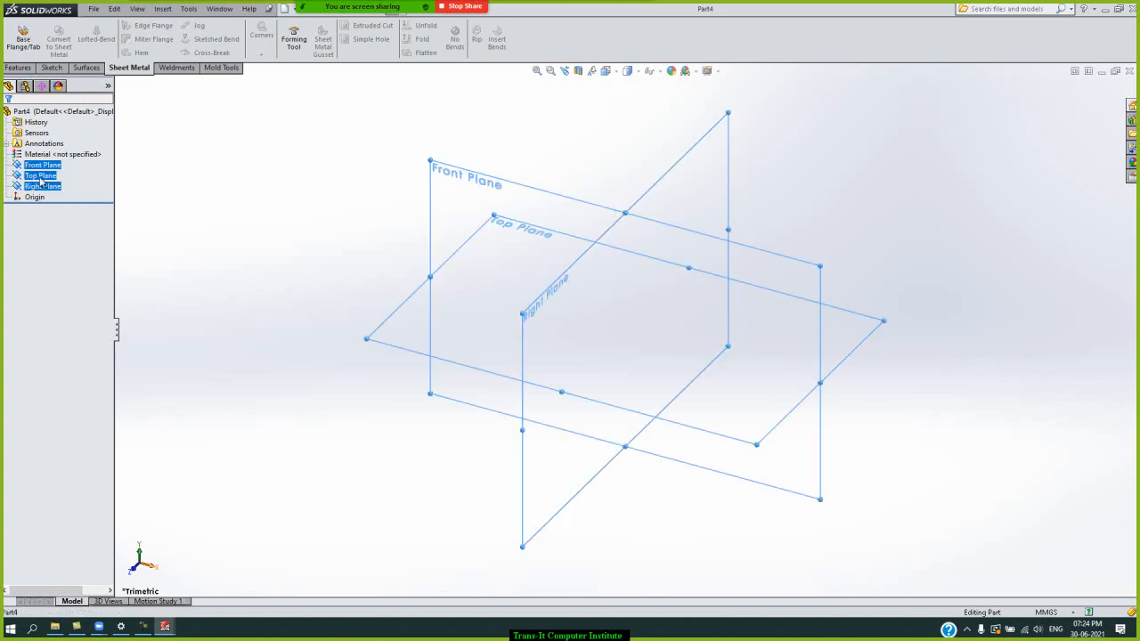
{"action": "right_click", "coordinate": [43, 176]}
{"action": "left_click", "coordinate": [47, 161]}
{"action": "left_click", "coordinate": [275, 153]}
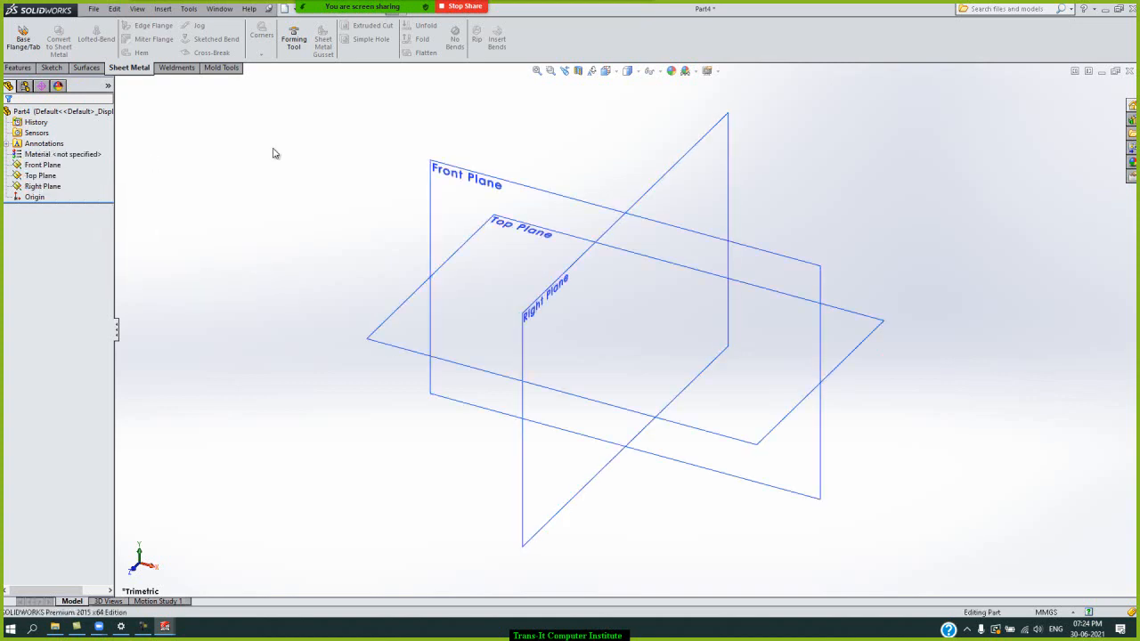
Create a reference plane offset 50 mm in front of the Front Plane.
{"action": "left_click", "coordinate": [18, 69]}
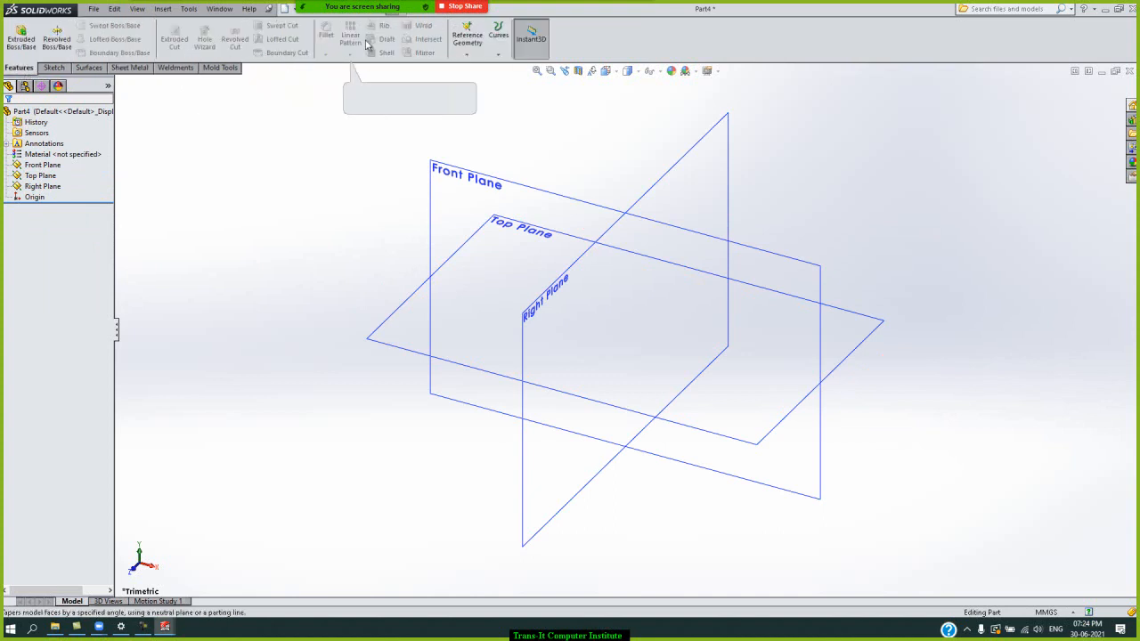
{"action": "left_click", "coordinate": [466, 44]}
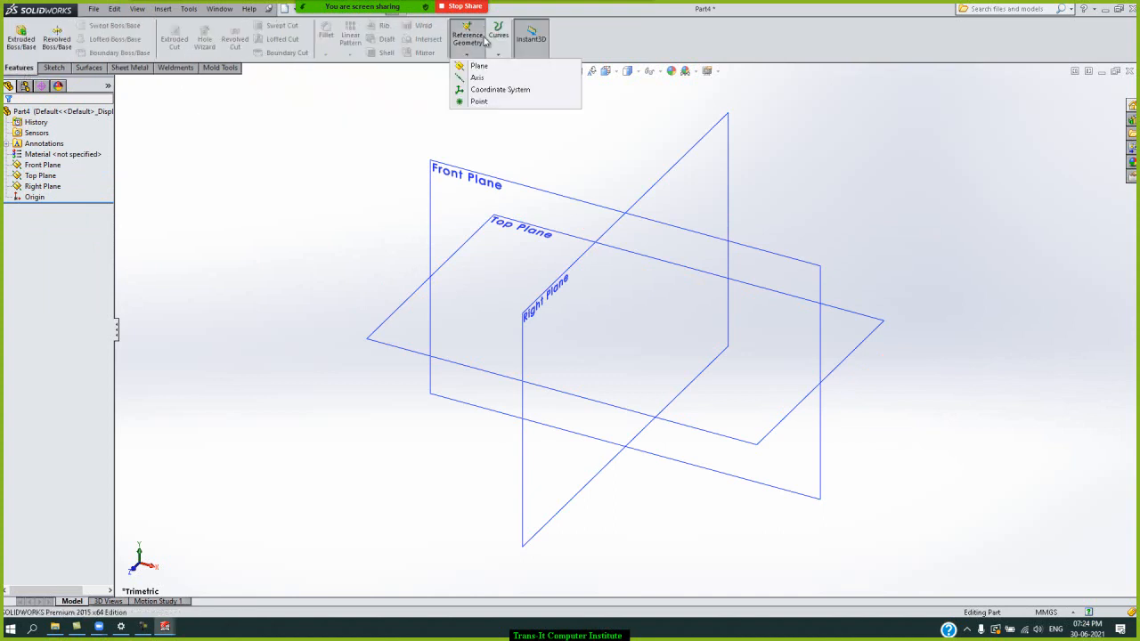
{"action": "left_click", "coordinate": [475, 66]}
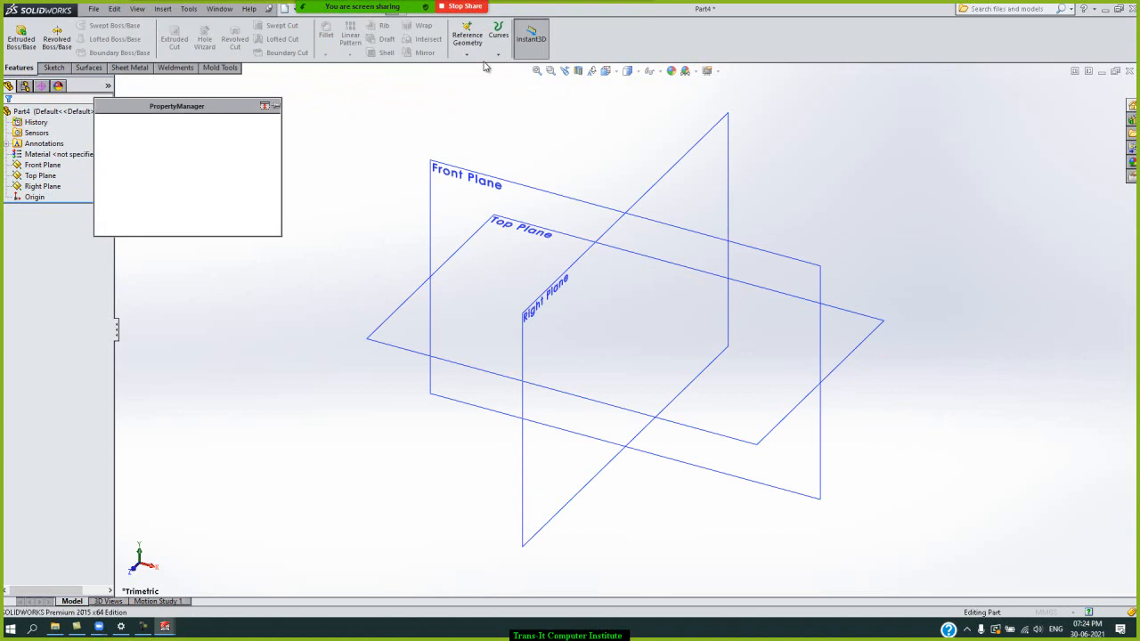
{"action": "left_click", "coordinate": [483, 175]}
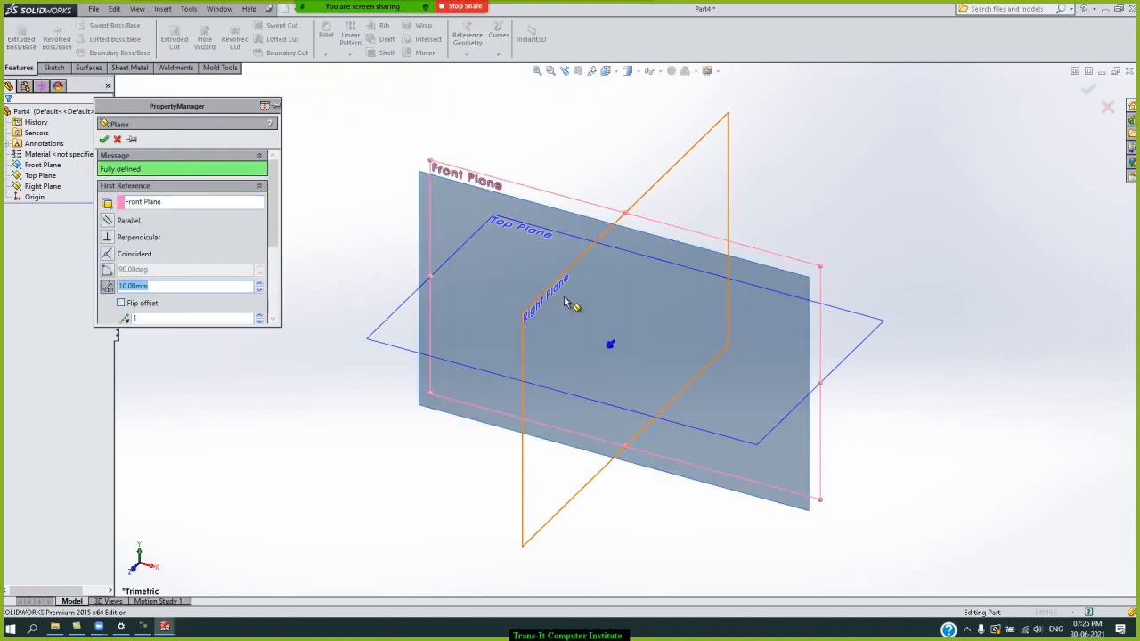
{"action": "left_click", "coordinate": [260, 284]}
{"action": "left_click", "coordinate": [260, 284]}
{"action": "left_click", "coordinate": [260, 284]}
{"action": "left_click", "coordinate": [260, 284]}
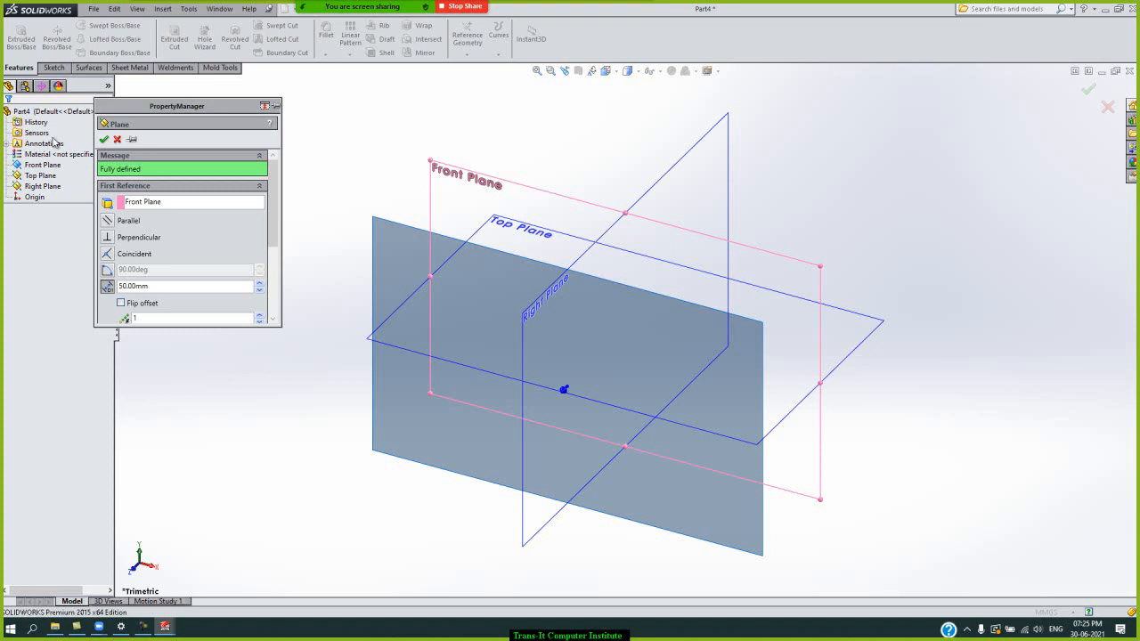
{"action": "left_click", "coordinate": [103, 140]}
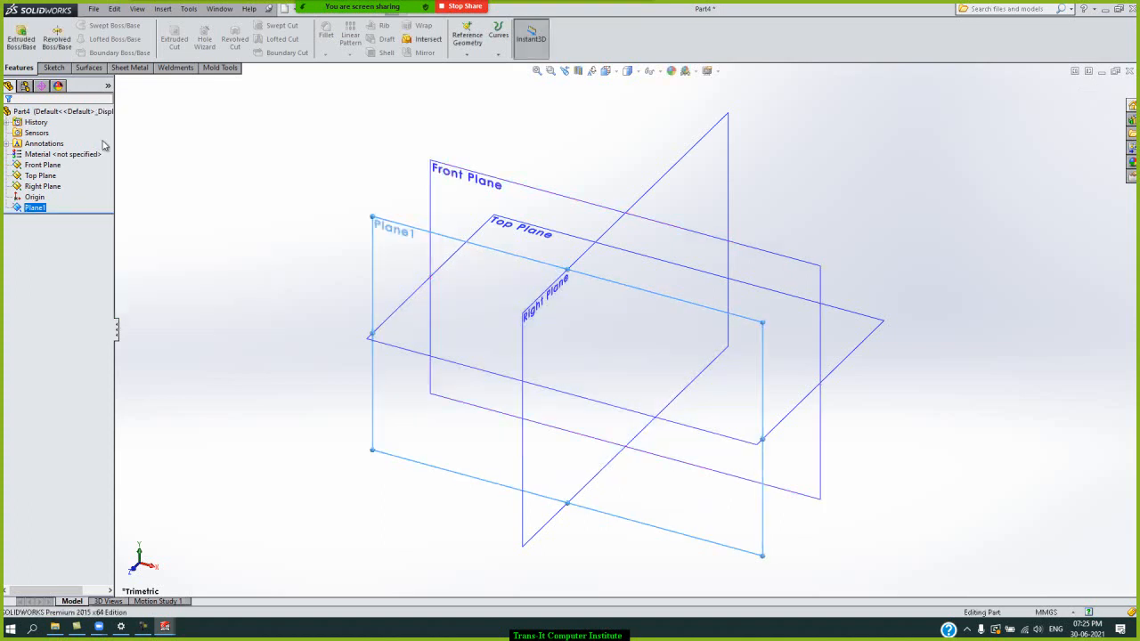
Sketch an open three-line profile on the Front Plane, with a near-horizontal top line about 82 mm long and two legs sloping outward.
{"action": "left_click", "coordinate": [341, 166]}
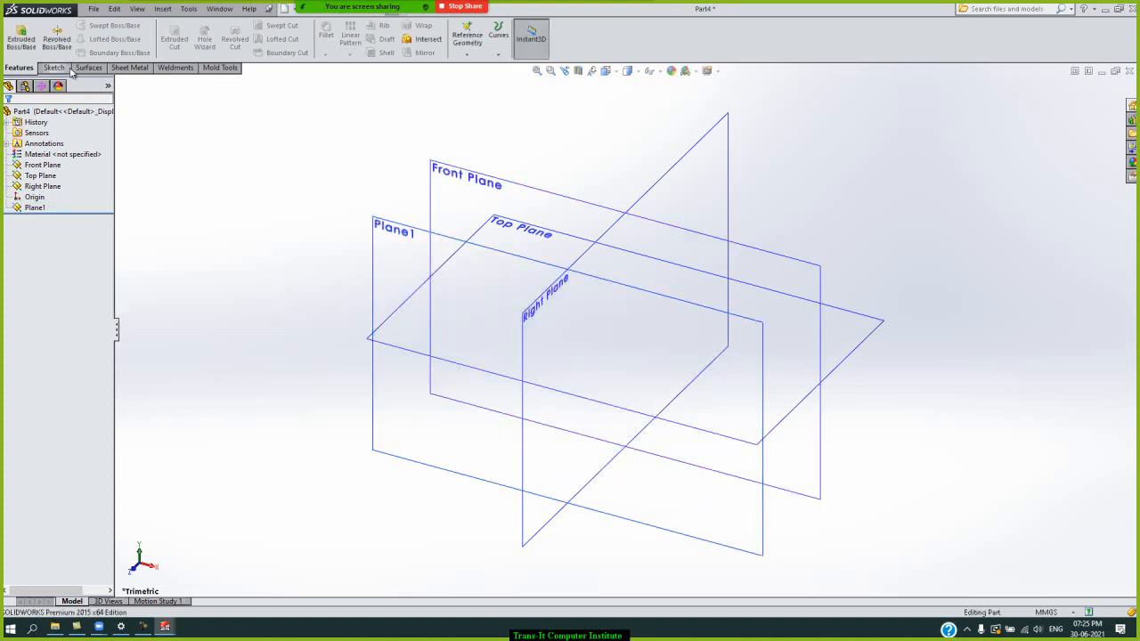
{"action": "left_click", "coordinate": [54, 68]}
{"action": "left_click", "coordinate": [16, 34]}
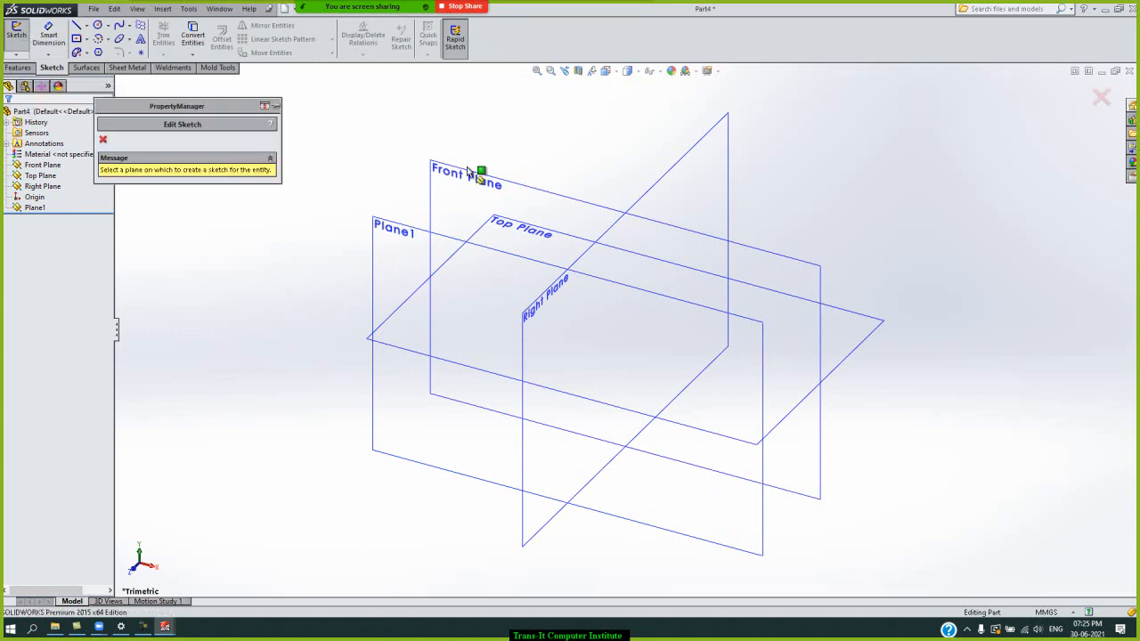
{"action": "left_click", "coordinate": [537, 187]}
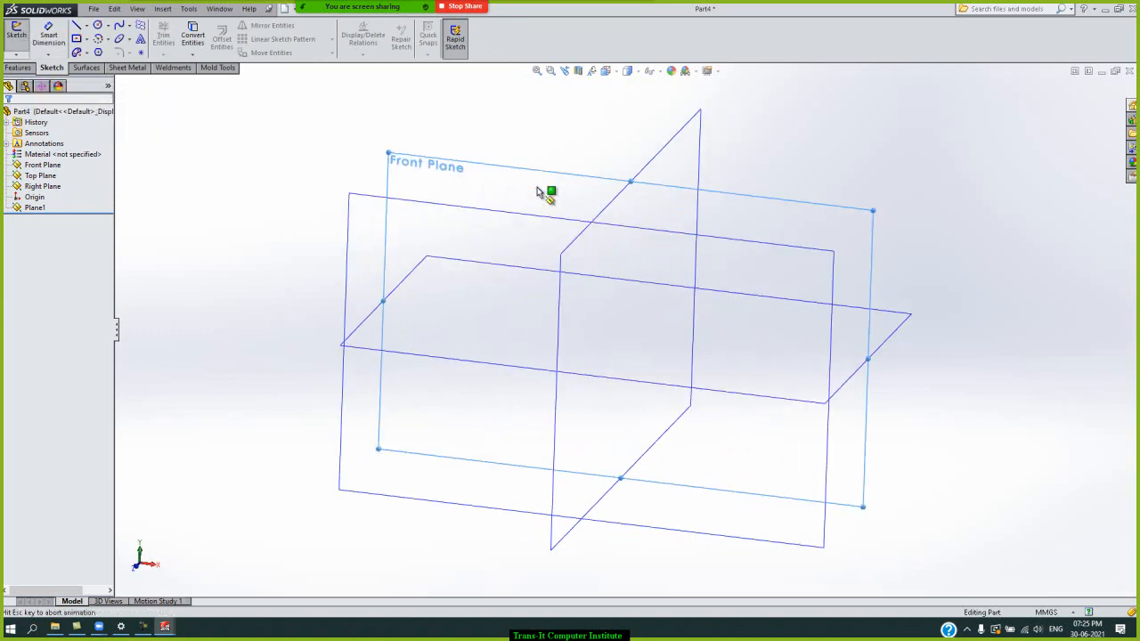
{"action": "left_click", "coordinate": [76, 27]}
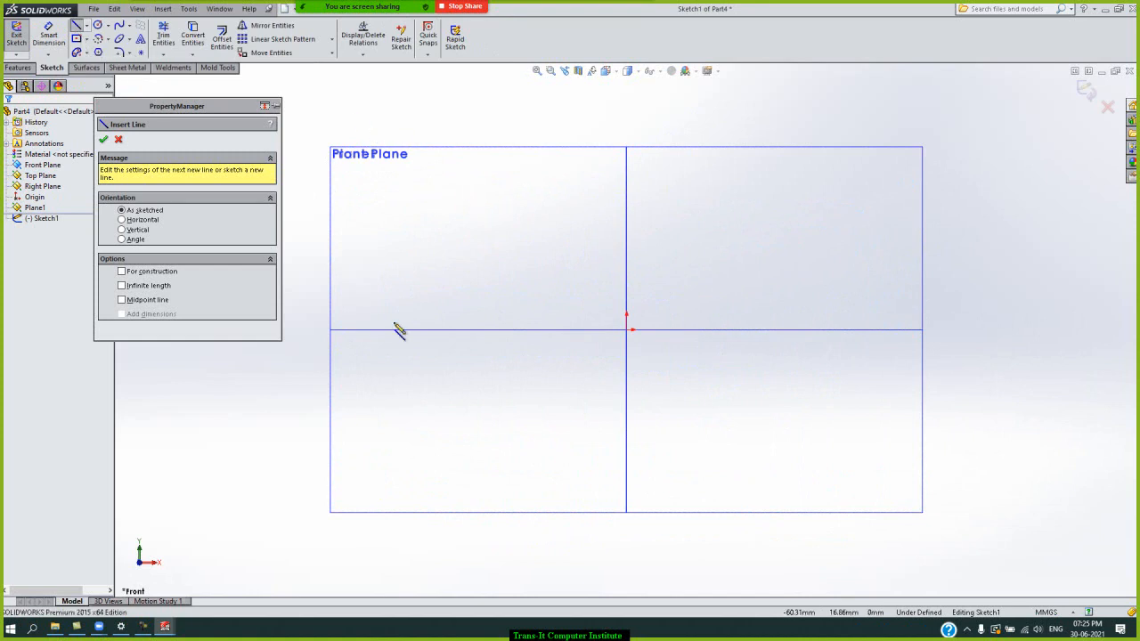
{"action": "mouse_move", "coordinate": [369, 367]}
{"action": "left_mouse_down"}
{"action": "mouse_move", "coordinate": [424, 262]}
{"action": "mouse_move", "coordinate": [966, 321]}
{"action": "mouse_move", "coordinate": [700, 271]}
{"action": "left_mouse_up"}
{"action": "left_click", "coordinate": [697, 265]}
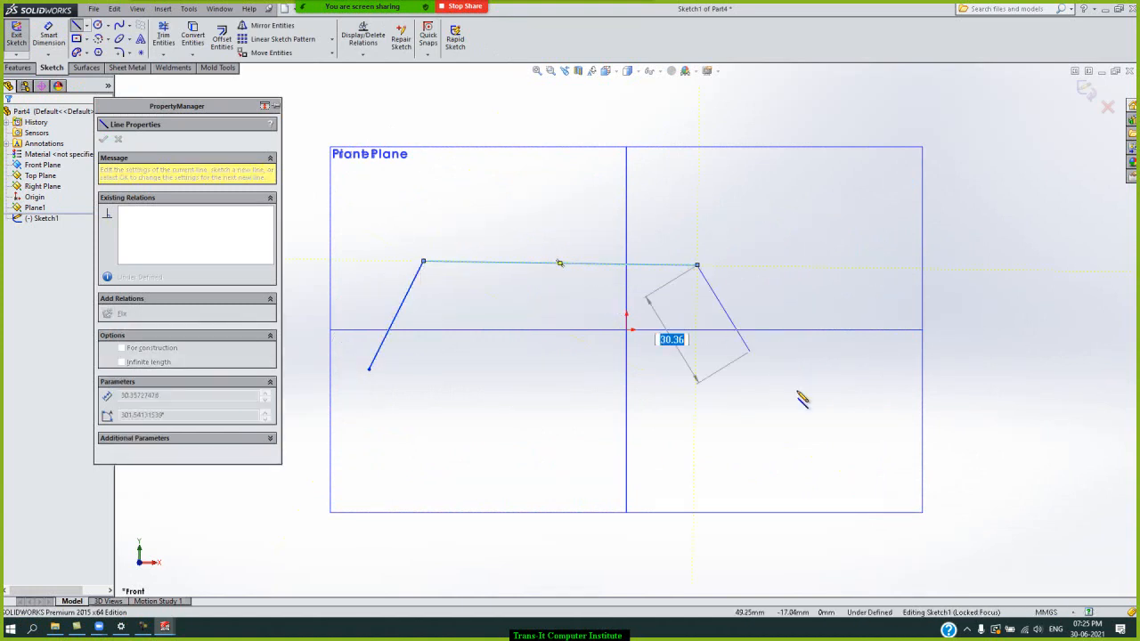
{"action": "left_click", "coordinate": [748, 353]}
{"action": "right_click", "coordinate": [841, 210]}
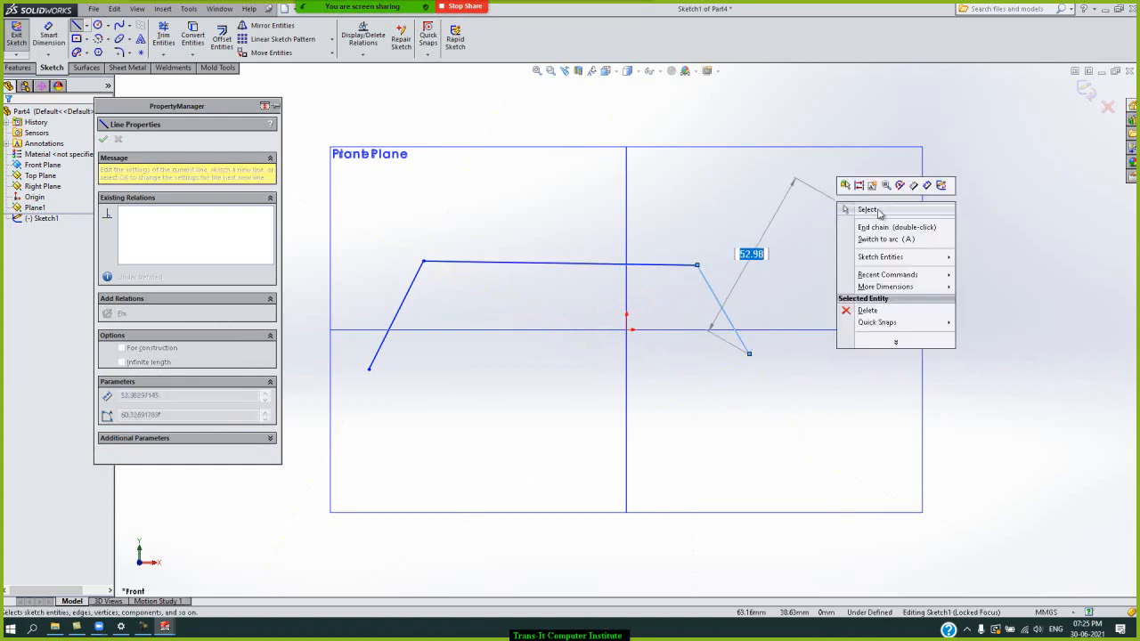
{"action": "left_click", "coordinate": [885, 218]}
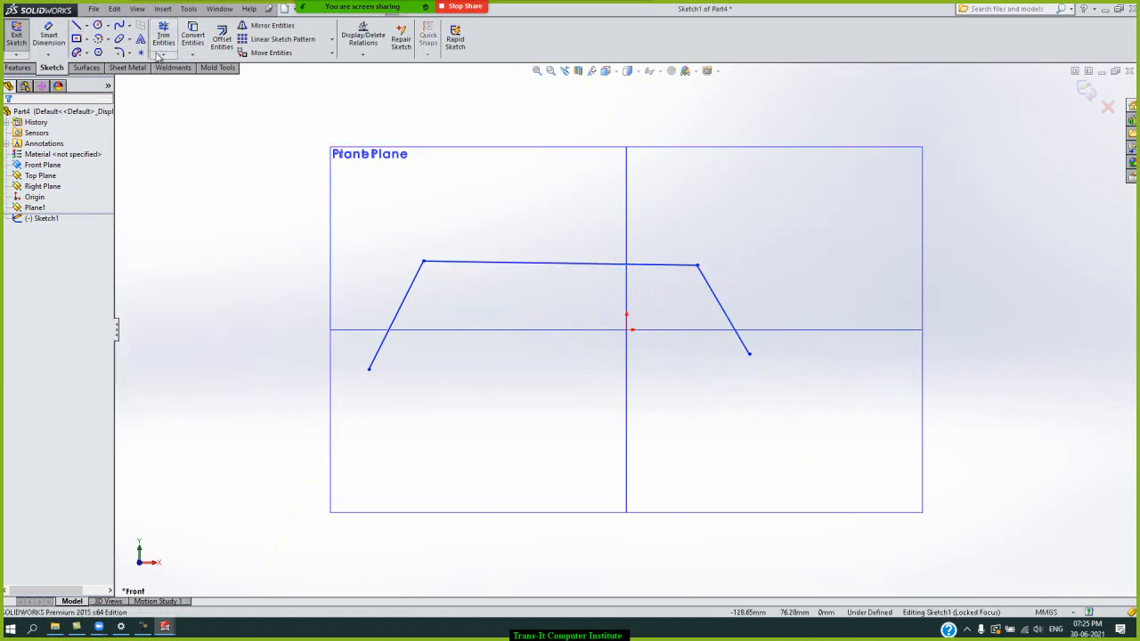
Round both upper corners of the Front Plane profile with 10 mm sketch fillets and exit the sketch.
{"action": "left_click", "coordinate": [120, 52]}
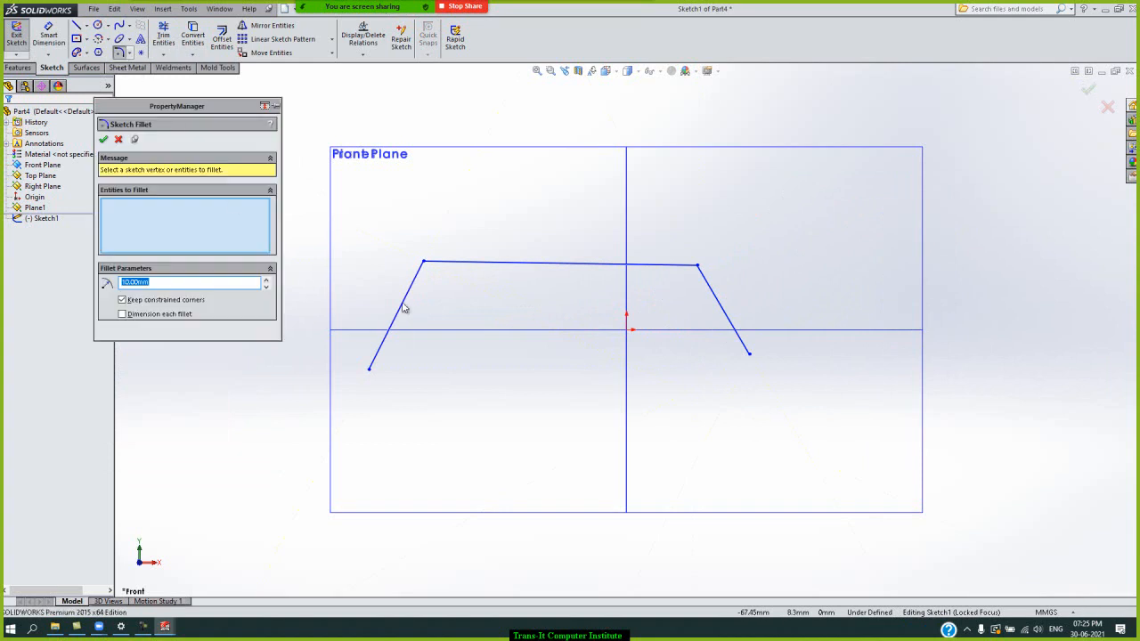
{"action": "left_click", "coordinate": [428, 265]}
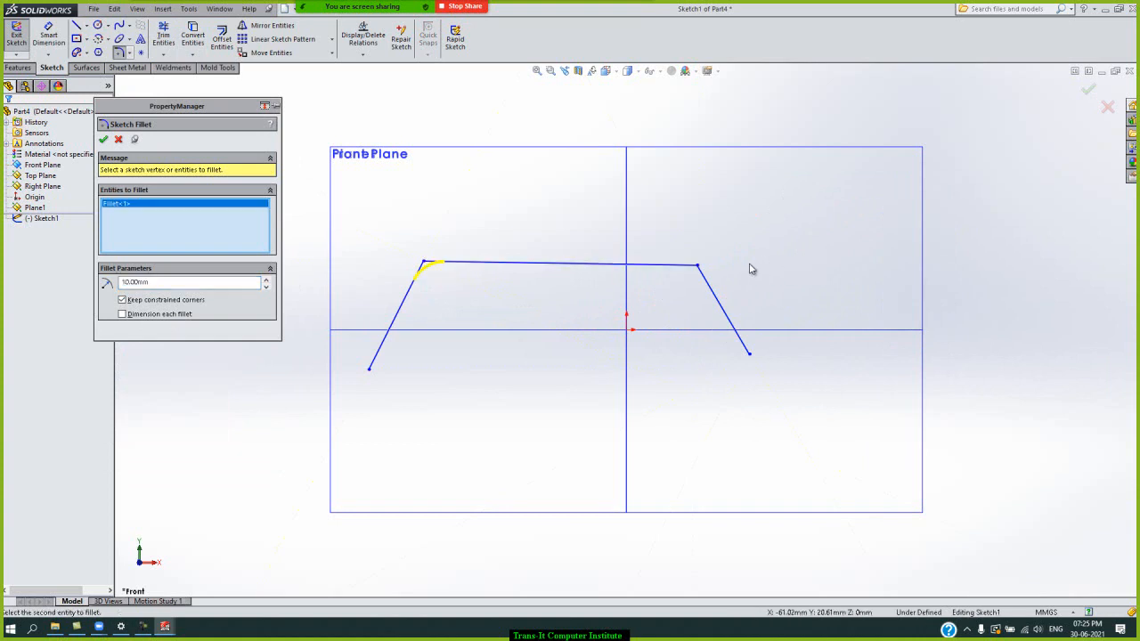
{"action": "left_click", "coordinate": [697, 266]}
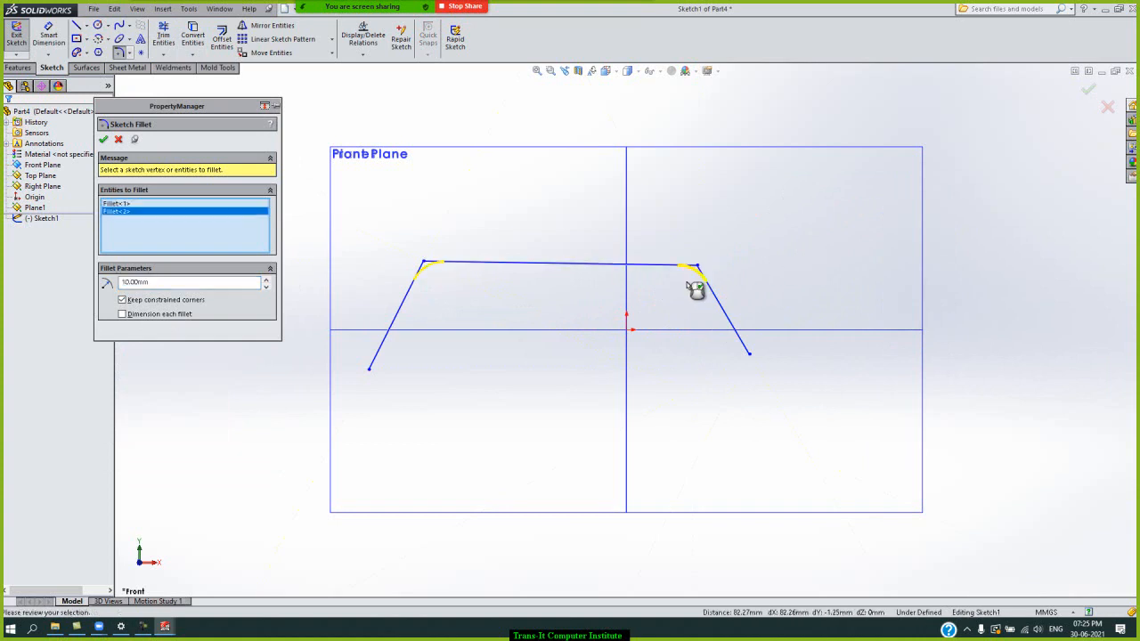
{"action": "right_click", "coordinate": [719, 261]}
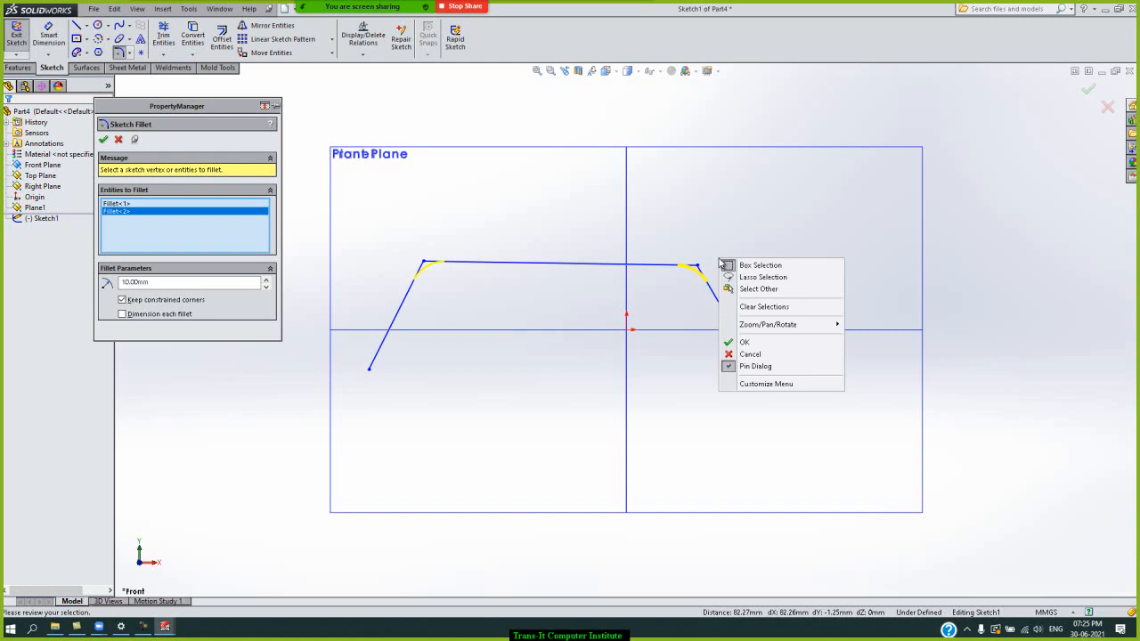
{"action": "left_click", "coordinate": [785, 343]}
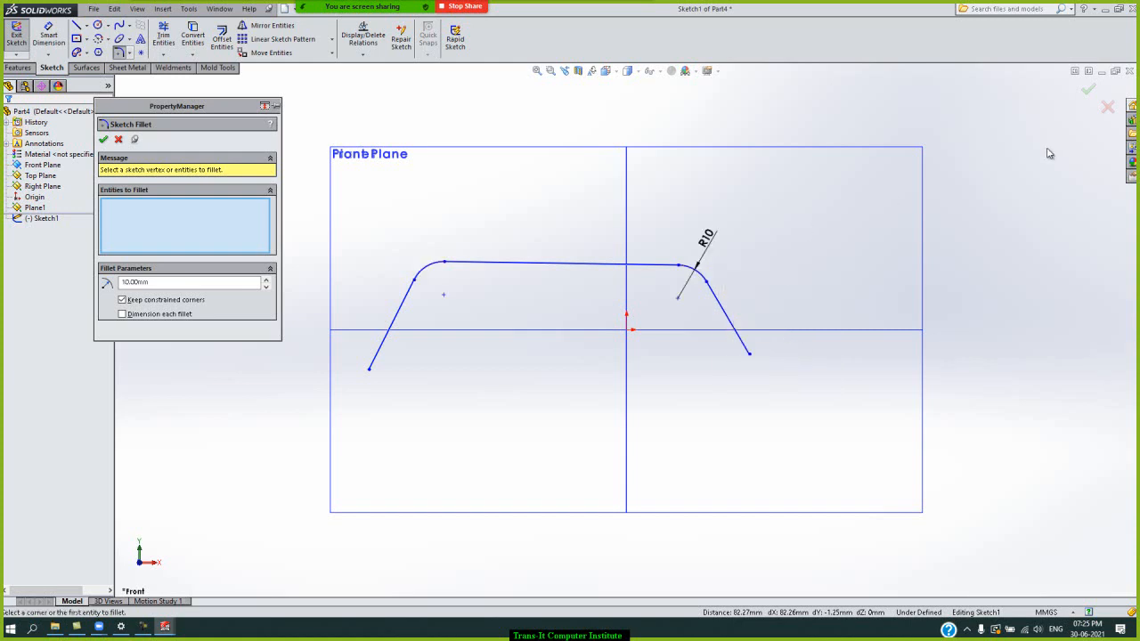
{"action": "left_click", "coordinate": [1088, 89]}
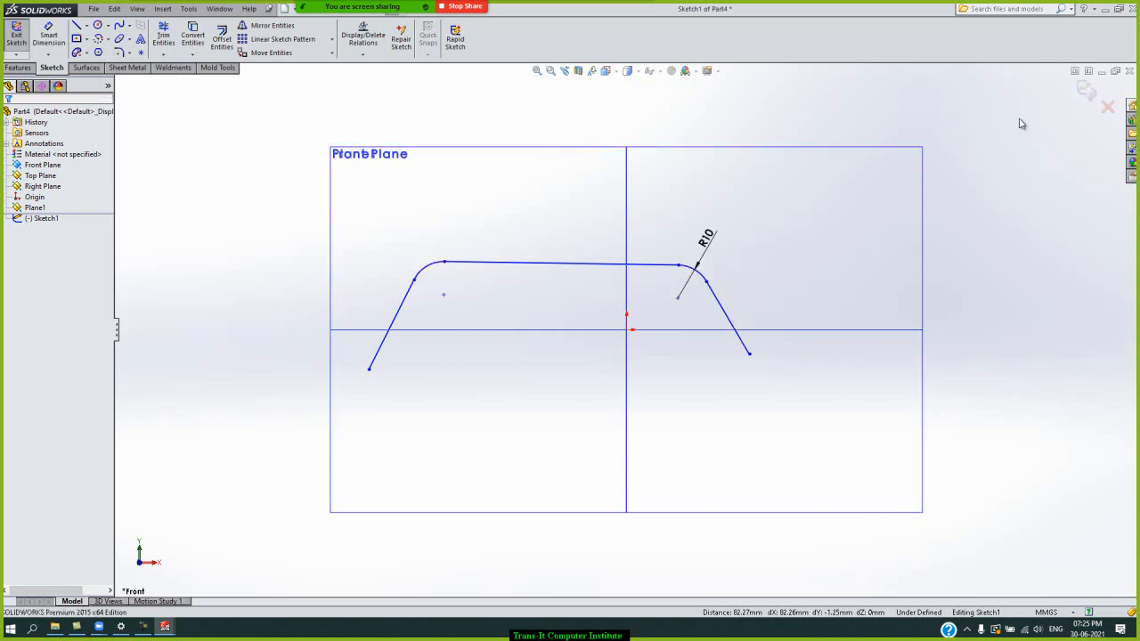
{"action": "left_click", "coordinate": [1079, 96]}
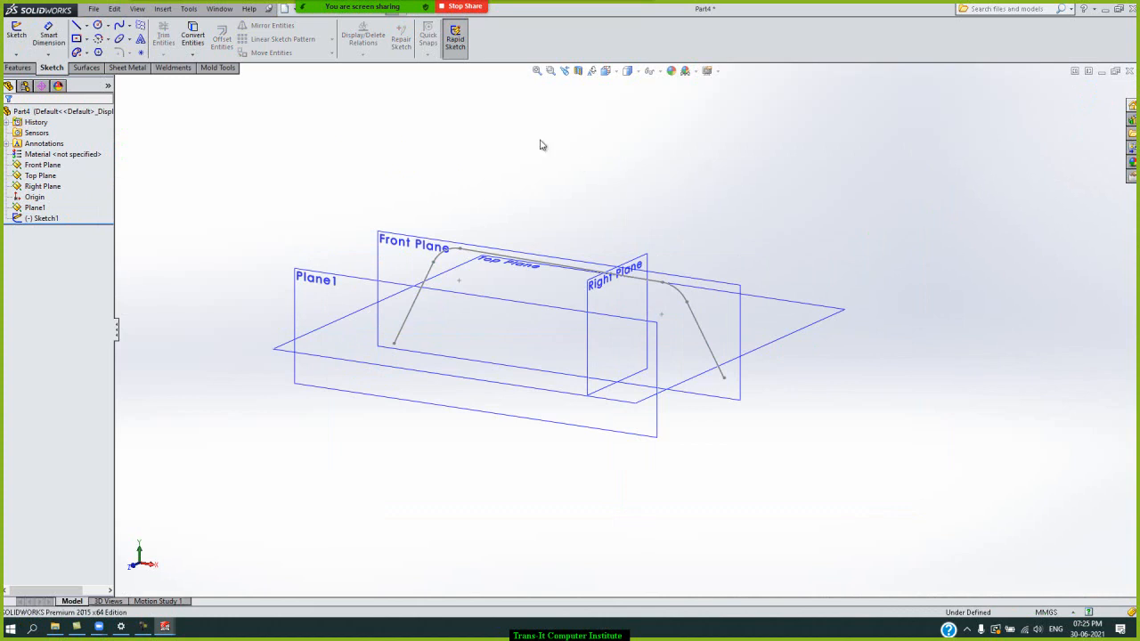
Sketch a similar open three-line profile on Plane1, with a top line about 77 mm long and two legs sloping outward.
{"action": "left_click", "coordinate": [17, 34]}
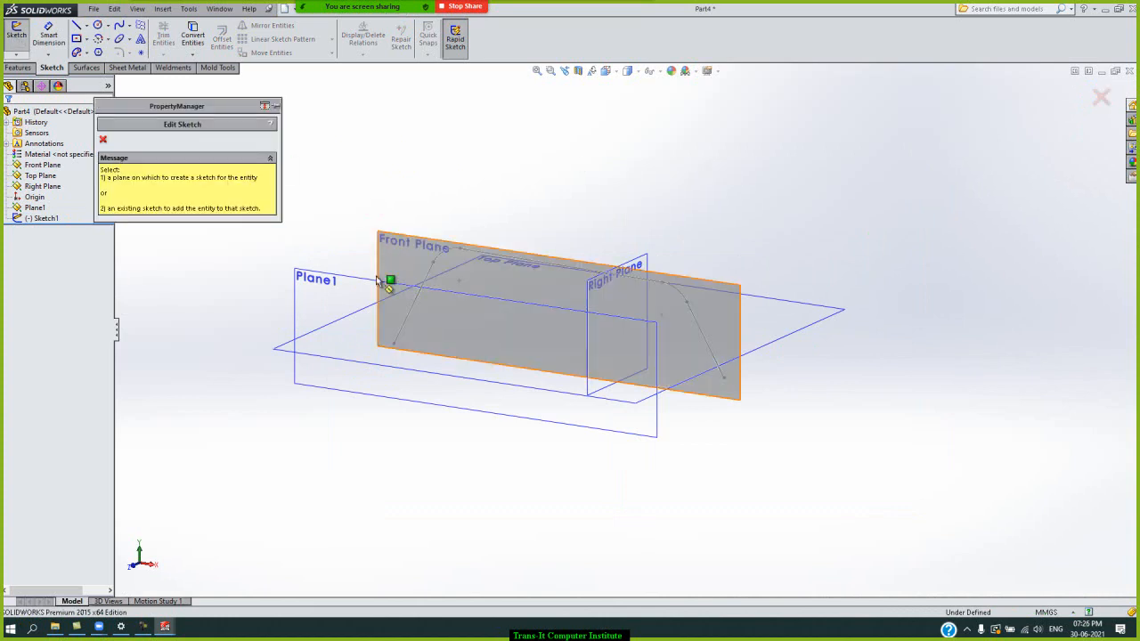
{"action": "left_click", "coordinate": [350, 290]}
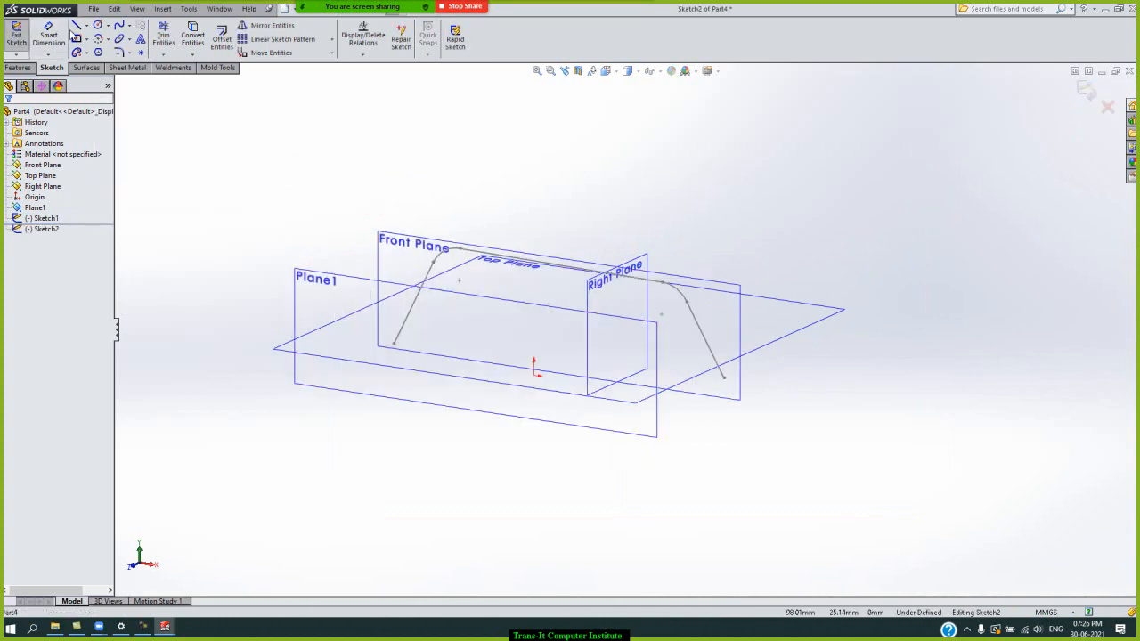
{"action": "left_click", "coordinate": [77, 25]}
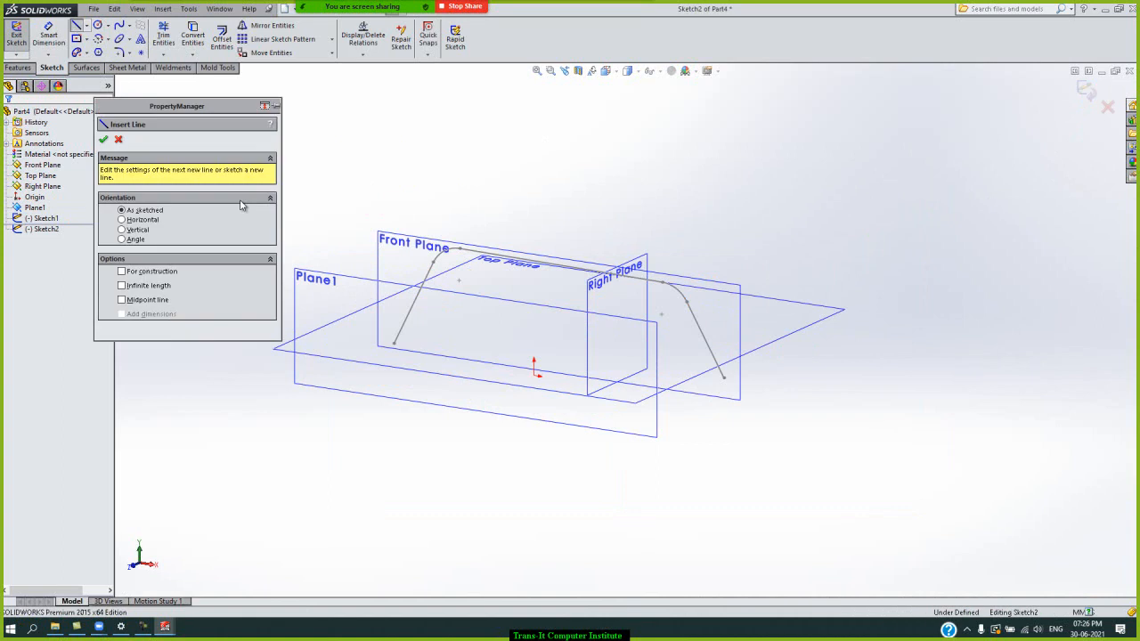
{"action": "left_click", "coordinate": [318, 395]}
{"action": "left_click", "coordinate": [369, 327]}
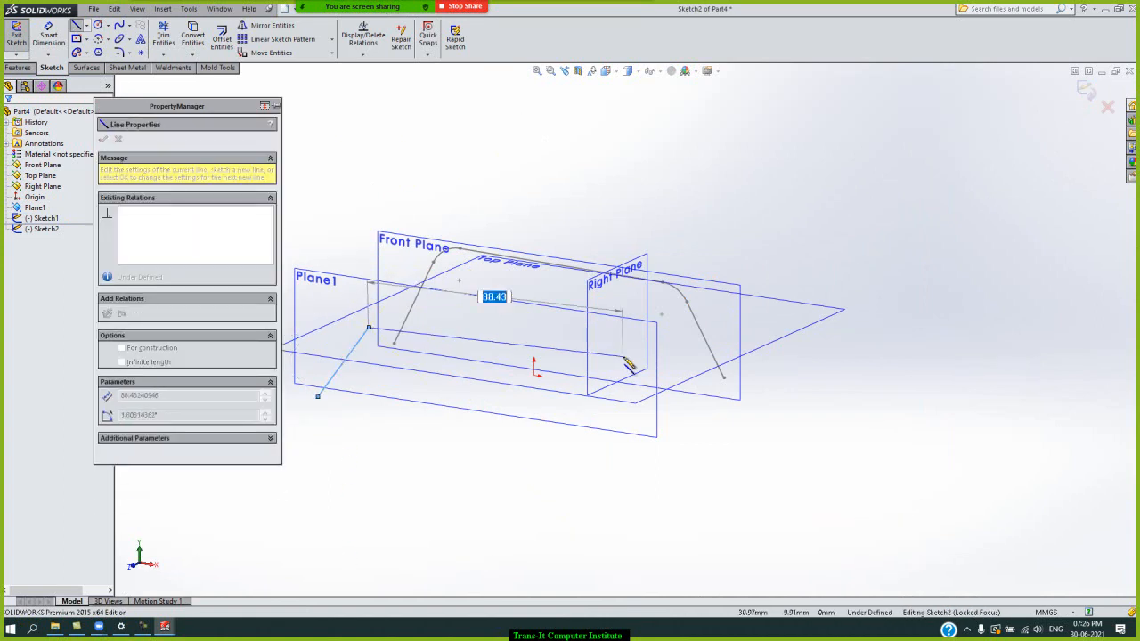
{"action": "left_click", "coordinate": [591, 360]}
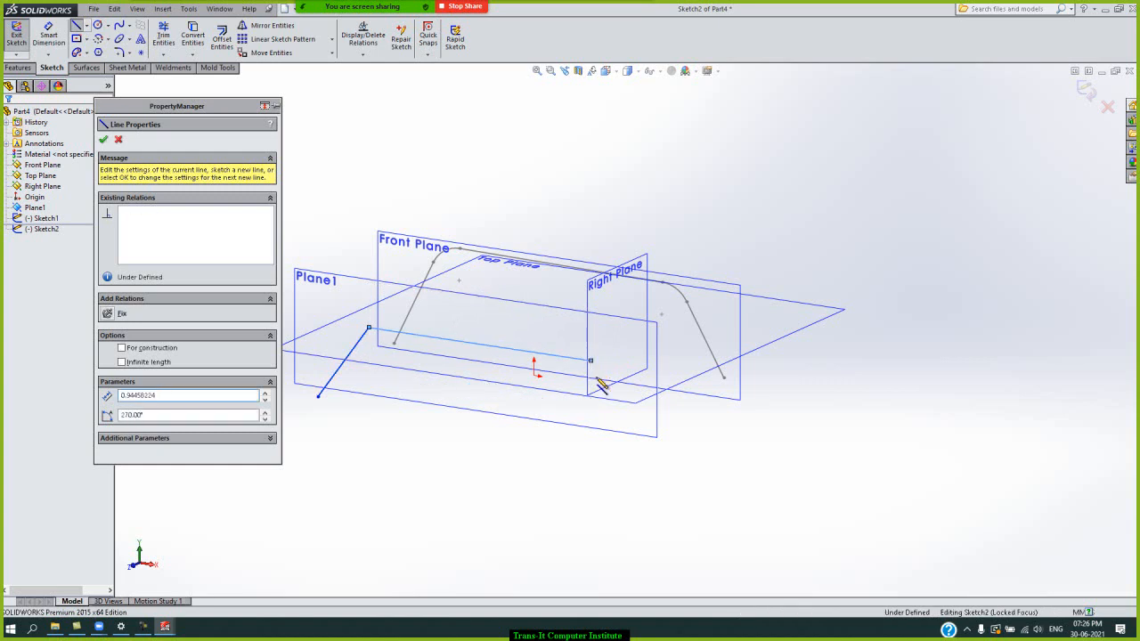
{"action": "left_click", "coordinate": [637, 443]}
{"action": "right_click", "coordinate": [711, 436]}
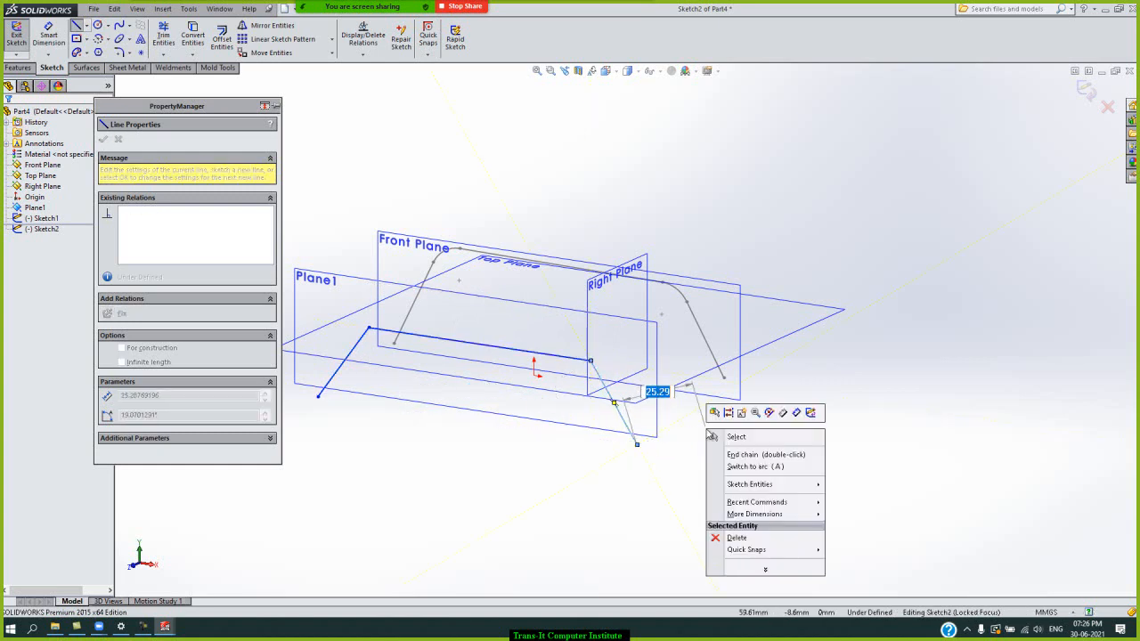
{"action": "left_click", "coordinate": [778, 436]}
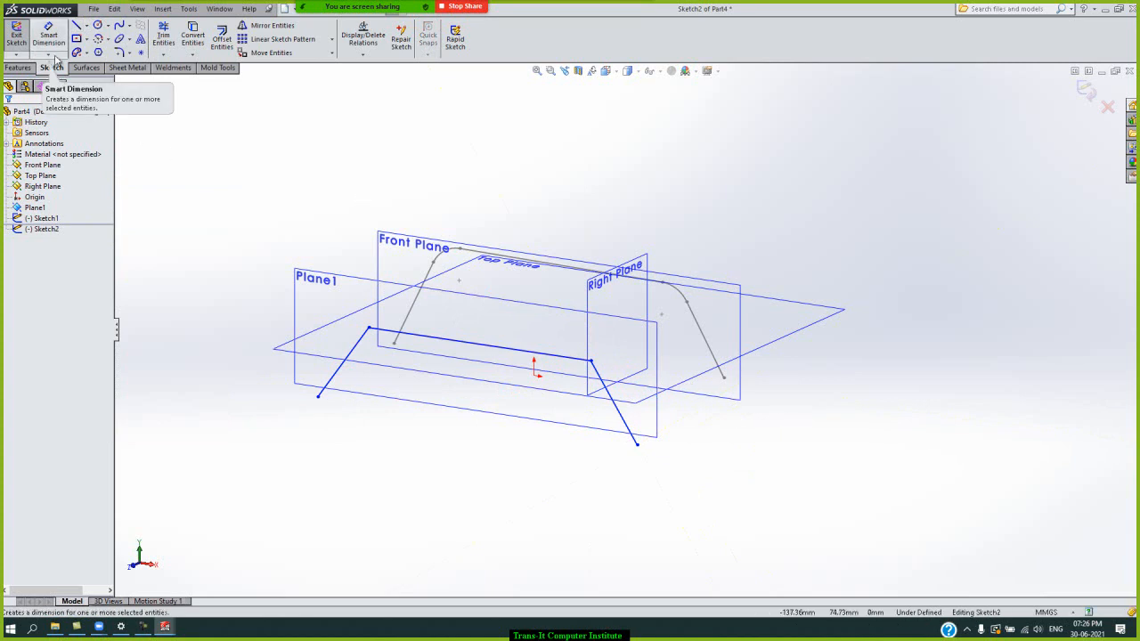
Add 10 mm sketch fillets to both upper corners of the Plane1 profile and exit the sketch.
{"action": "left_click", "coordinate": [122, 53]}
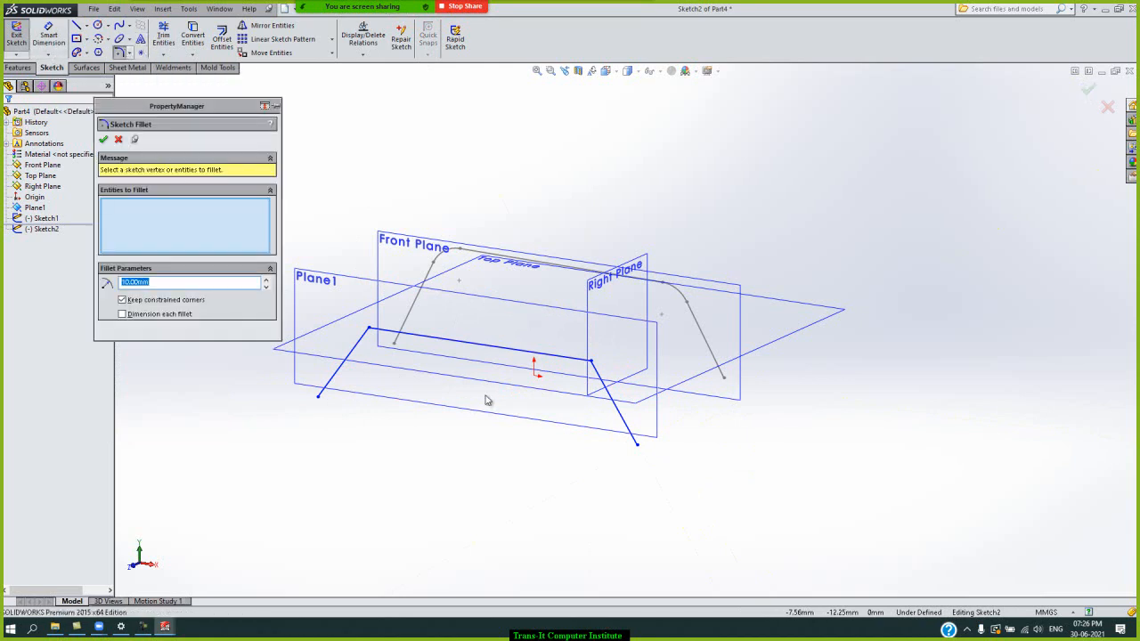
{"action": "left_click", "coordinate": [375, 332]}
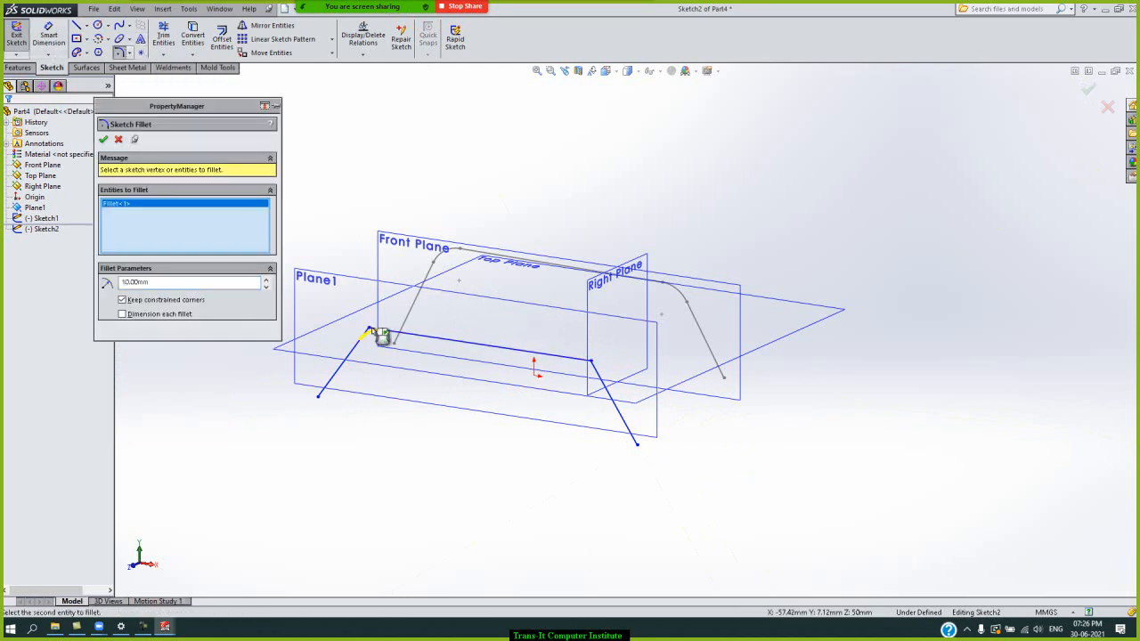
{"action": "left_click", "coordinate": [593, 364]}
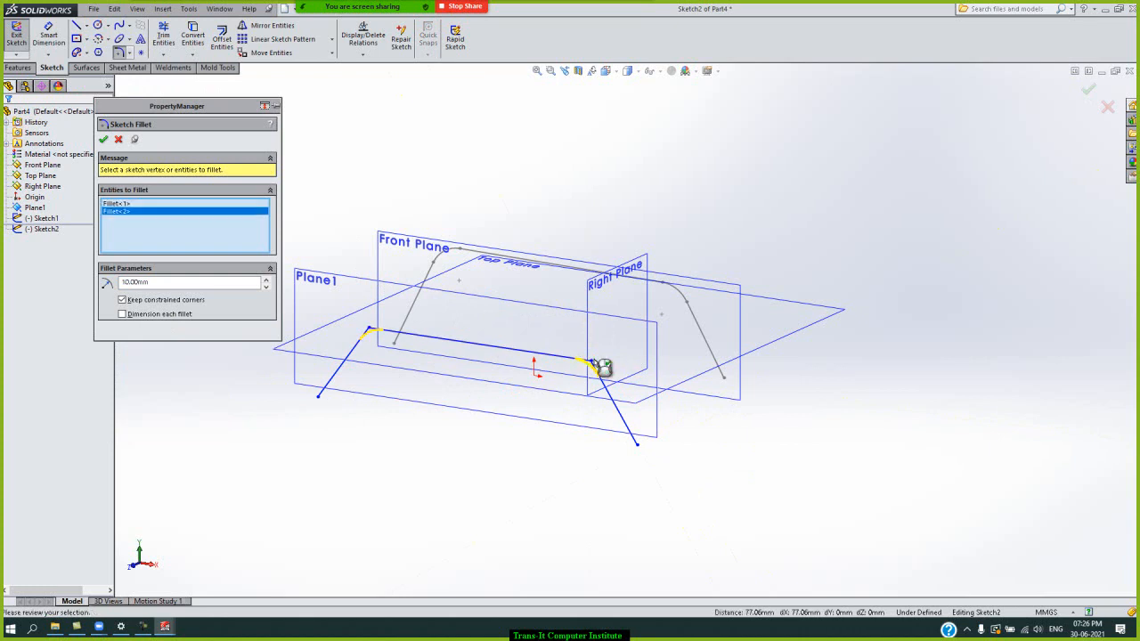
{"action": "key", "text": "Escape"}
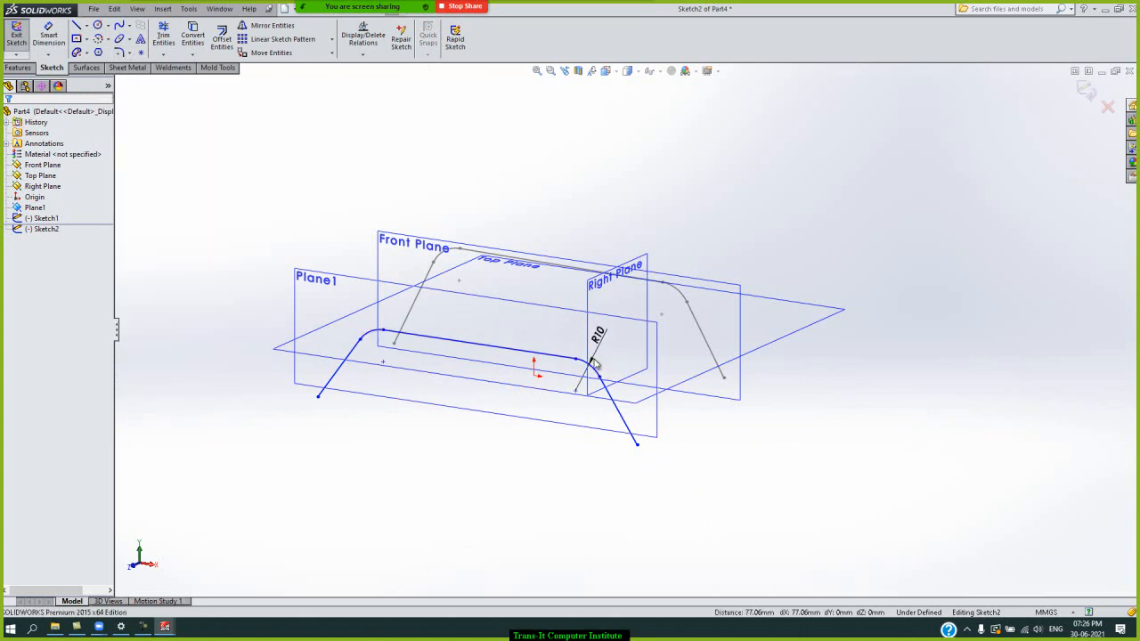
{"action": "left_click", "coordinate": [1090, 92]}
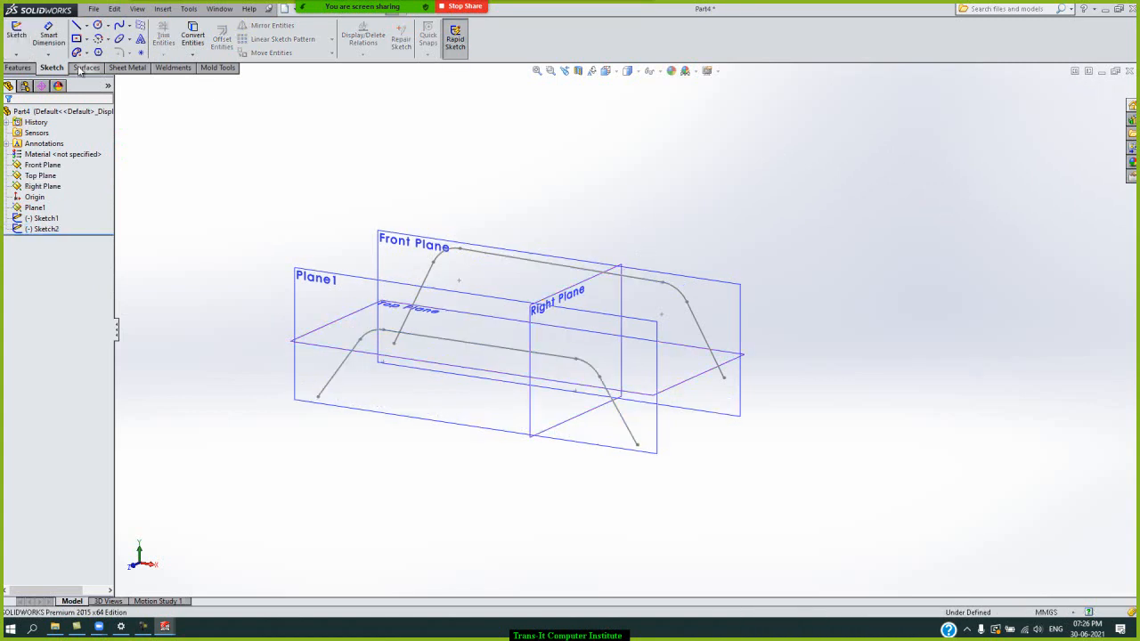
Create a Formed lofted bend 1.20 mm thick between the Front Plane and Plane1 profiles, picking both at their corresponding right ends.
{"action": "left_click", "coordinate": [138, 68]}
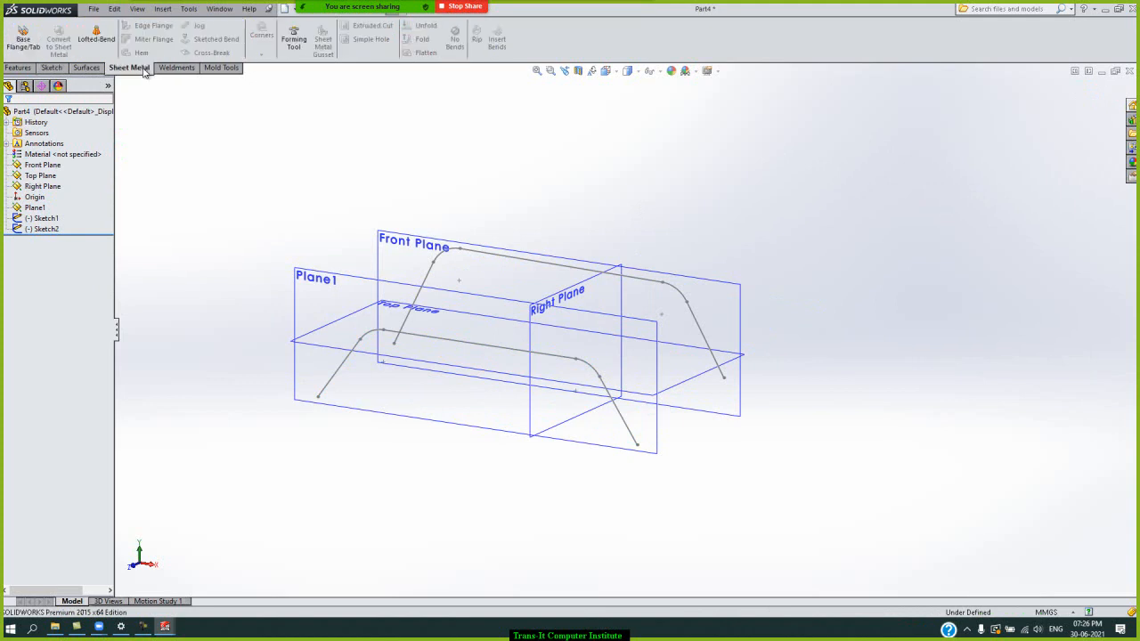
{"action": "left_click", "coordinate": [98, 38]}
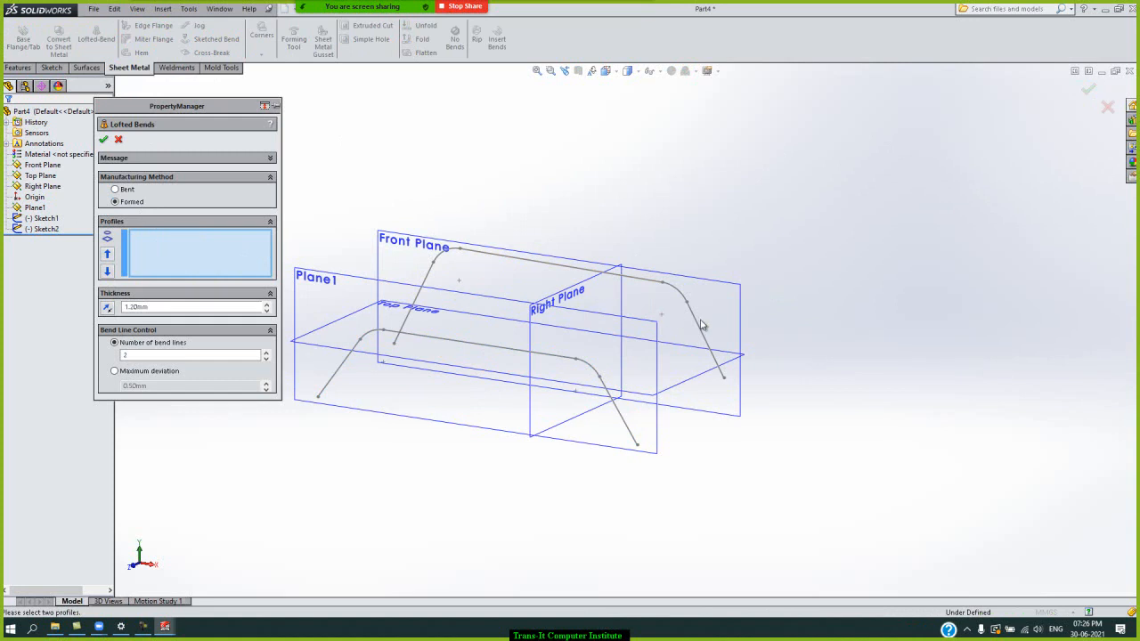
{"action": "left_click", "coordinate": [723, 376]}
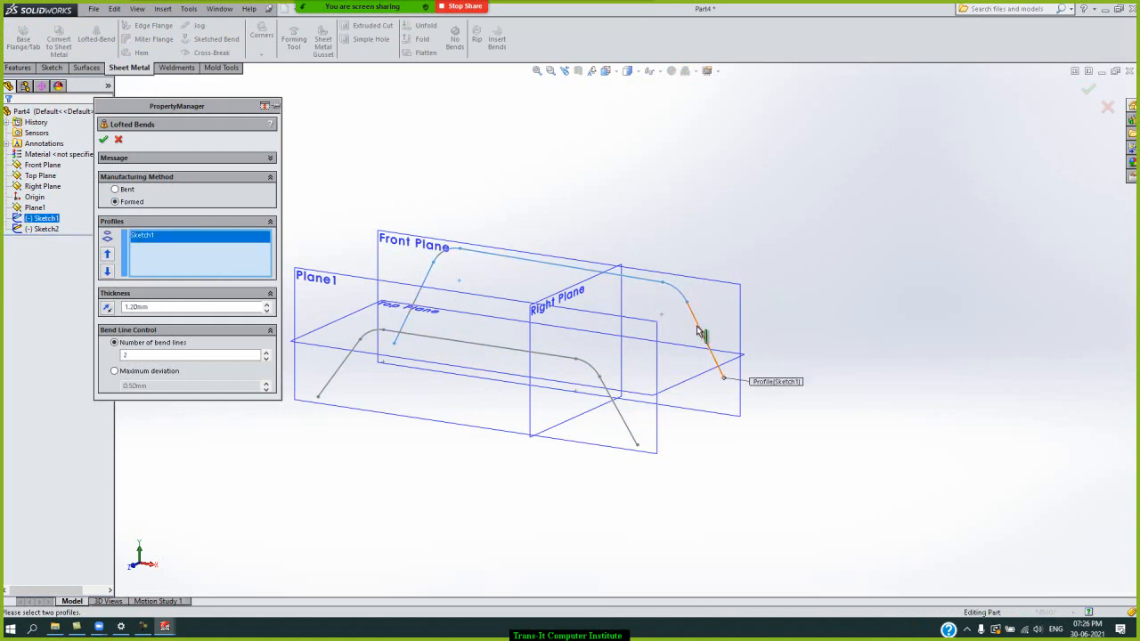
{"action": "left_click", "coordinate": [633, 440]}
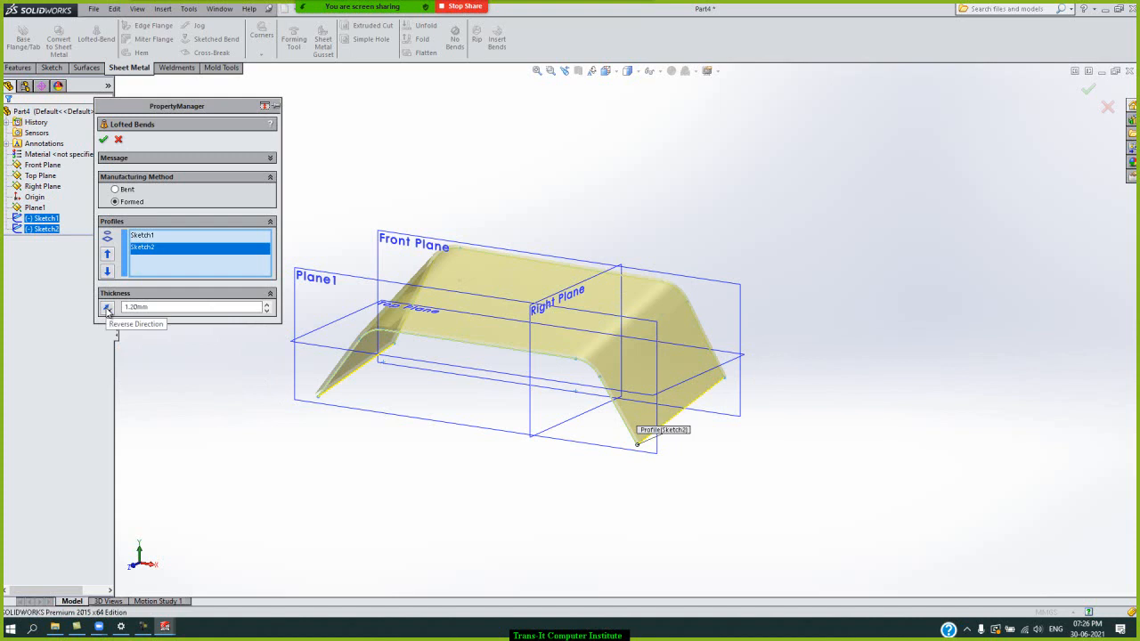
{"action": "left_click", "coordinate": [107, 308]}
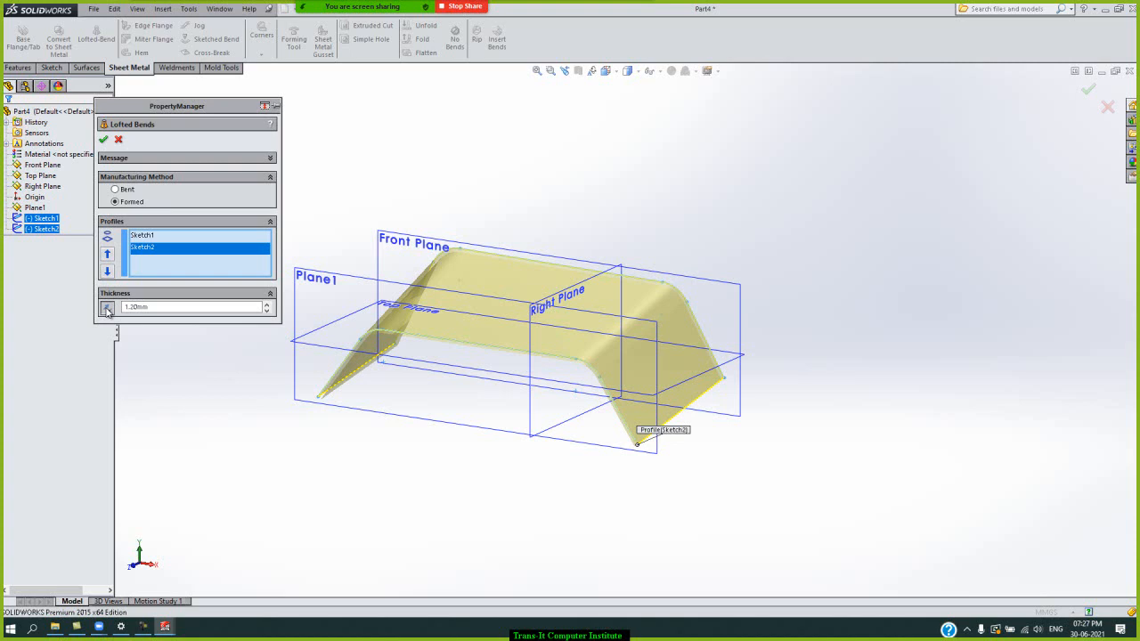
{"action": "left_click", "coordinate": [107, 308]}
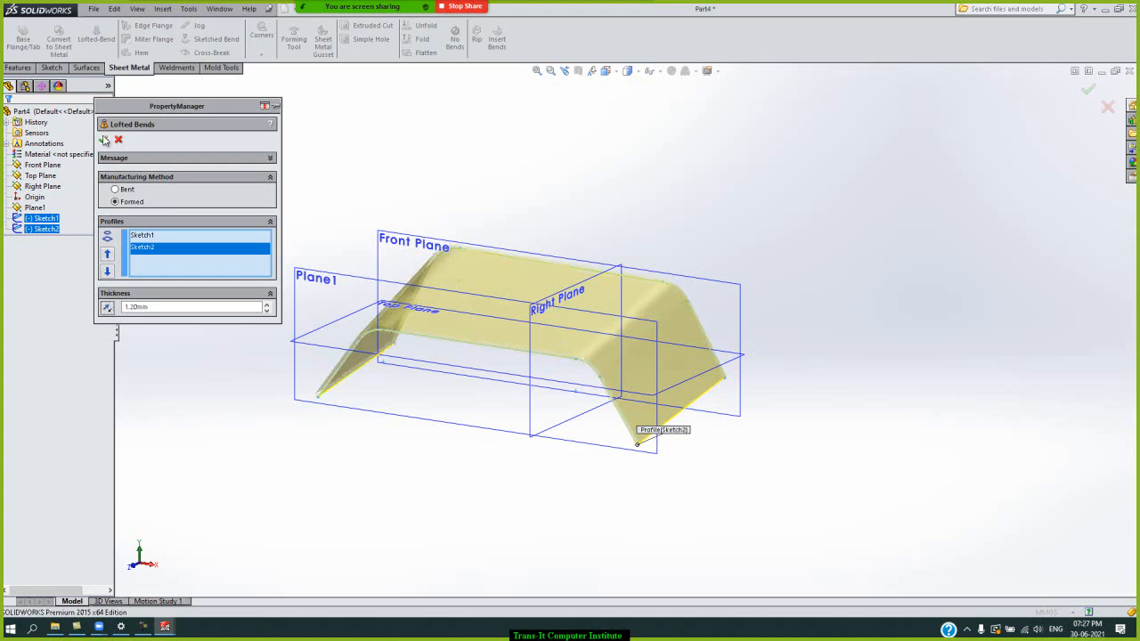
{"action": "left_click", "coordinate": [103, 141]}
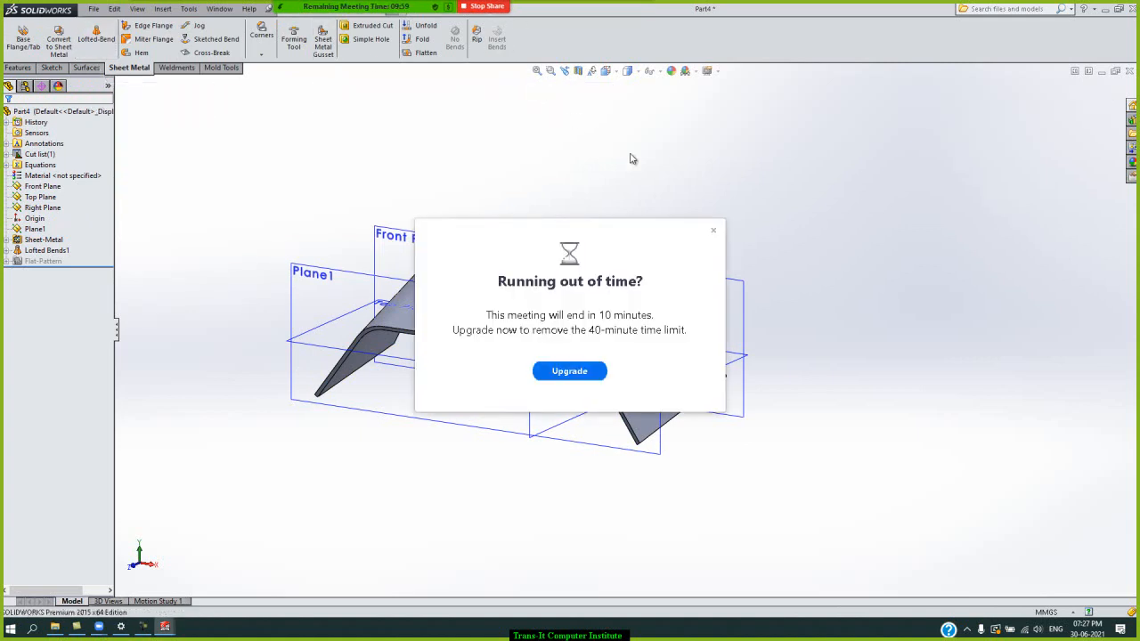
{"action": "left_click", "coordinate": [713, 231]}
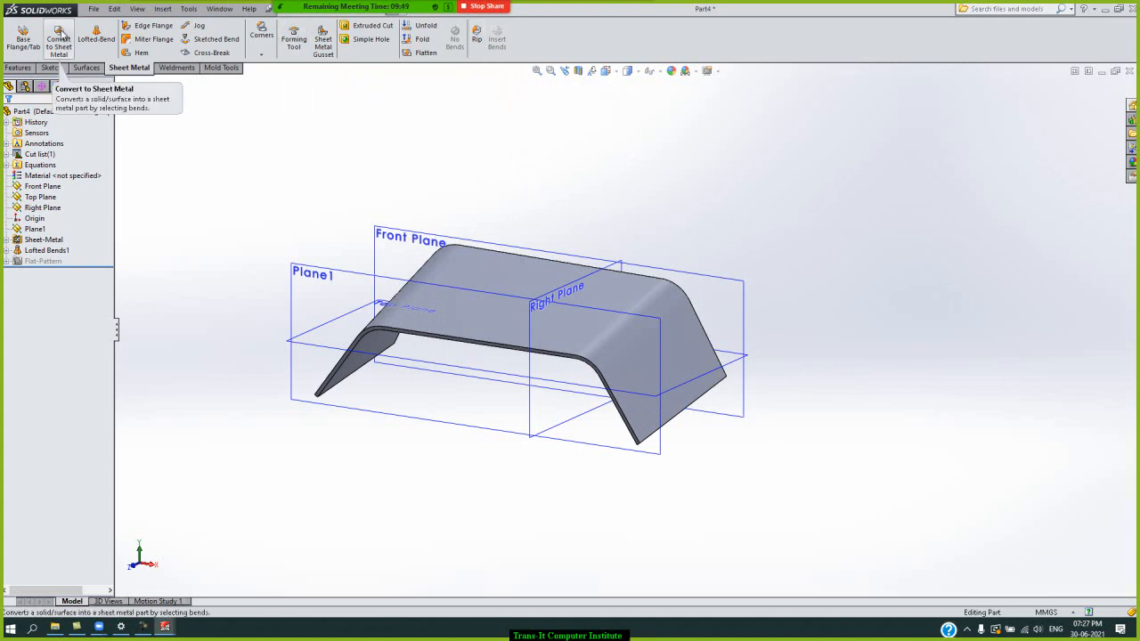
{"action": "left_click", "coordinate": [19, 68]}
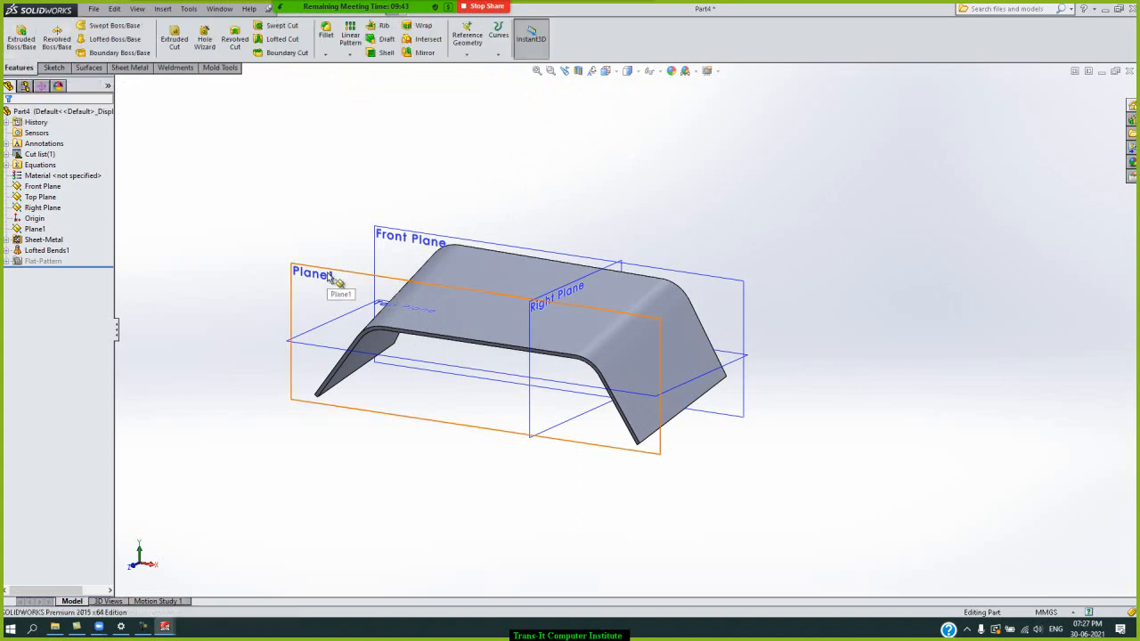
Create a new part and sketch a center rectangle about 43 by 15 mm on the Top Plane, centered on the origin.
{"action": "key", "text": "ctrl+n"}
{"action": "key", "text": "Return"}
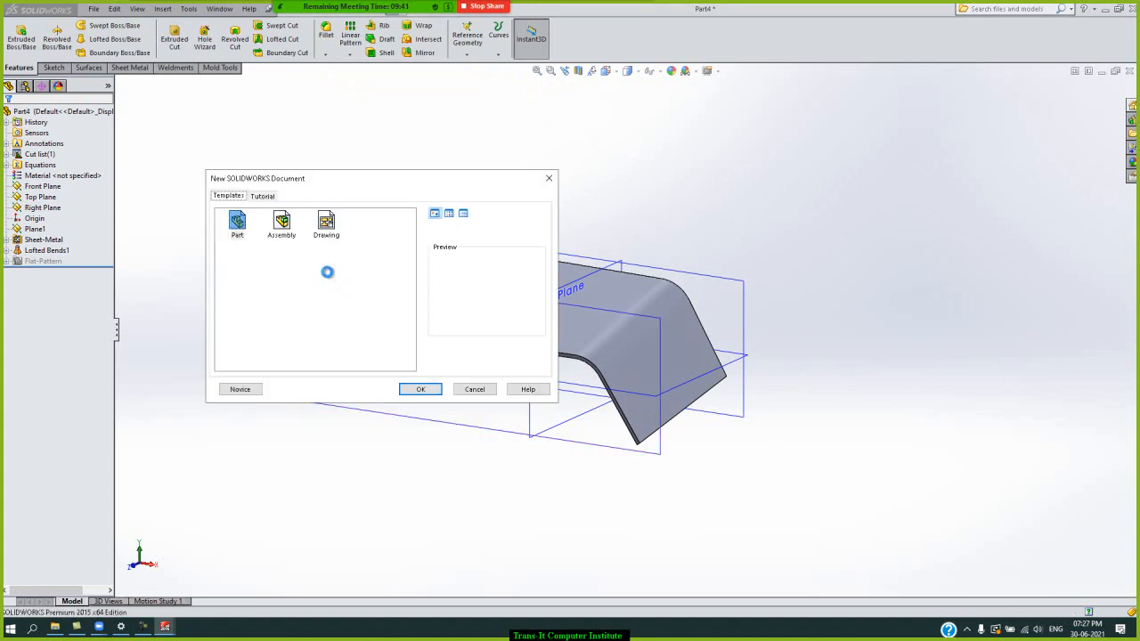
{"action": "left_click", "coordinate": [20, 39]}
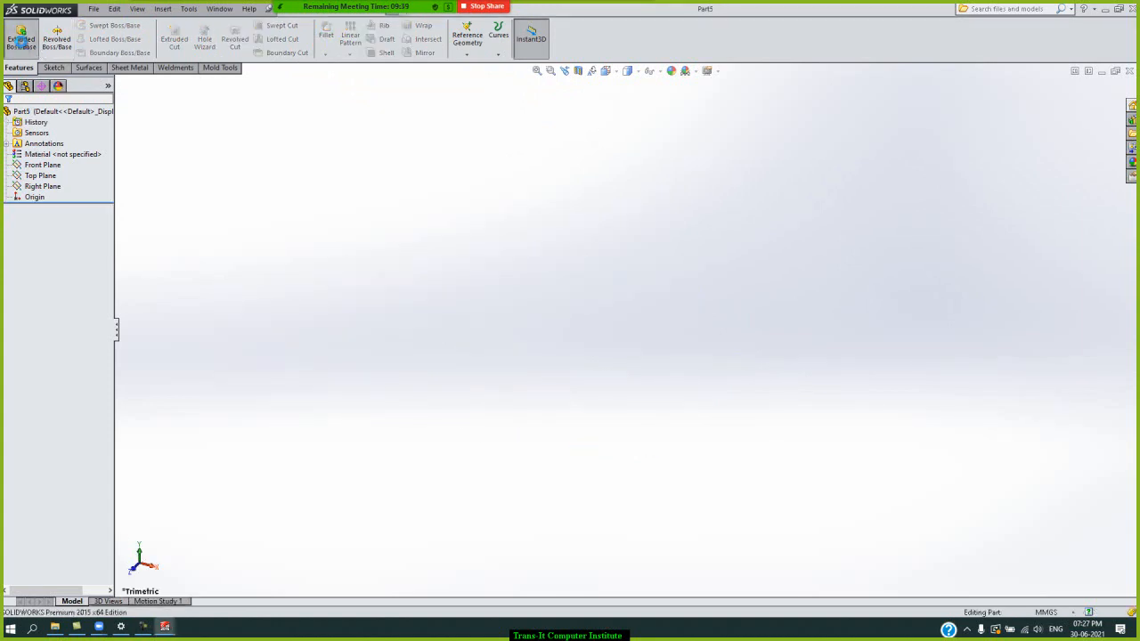
{"action": "left_click", "coordinate": [475, 232]}
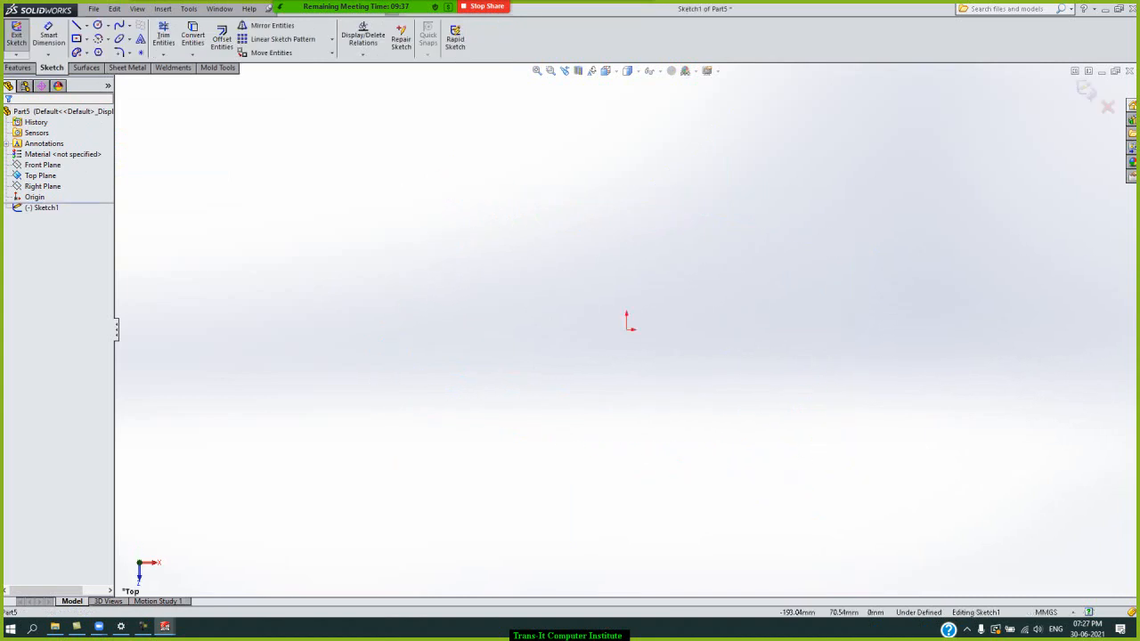
{"action": "left_click", "coordinate": [76, 39]}
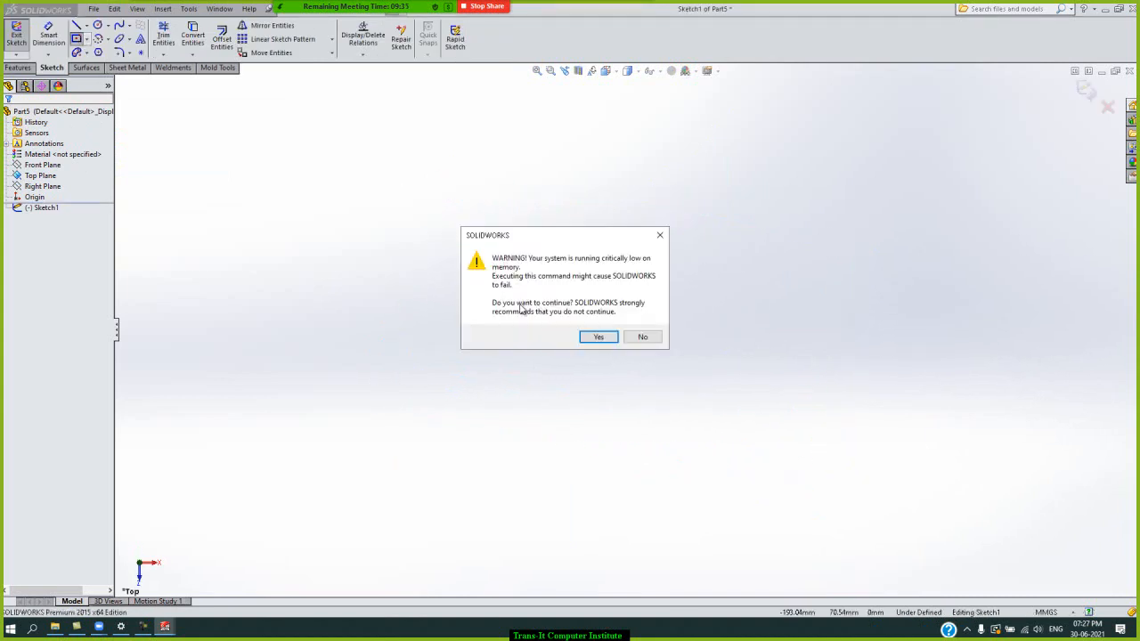
{"action": "left_click", "coordinate": [602, 338]}
{"action": "left_click", "coordinate": [626, 329]}
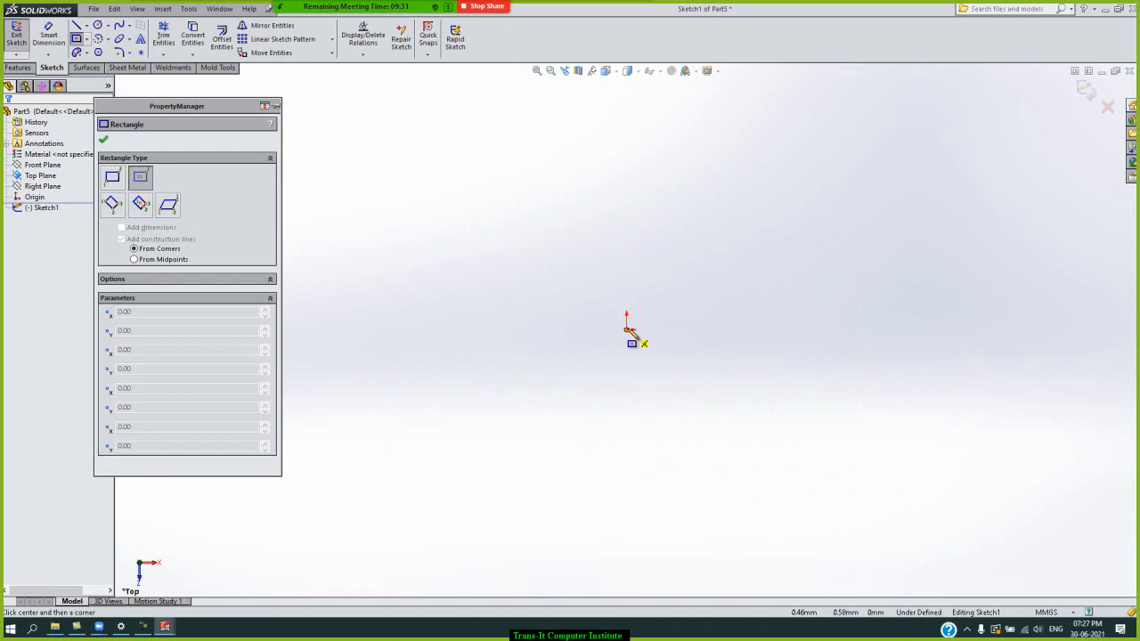
{"action": "left_click", "coordinate": [683, 349]}
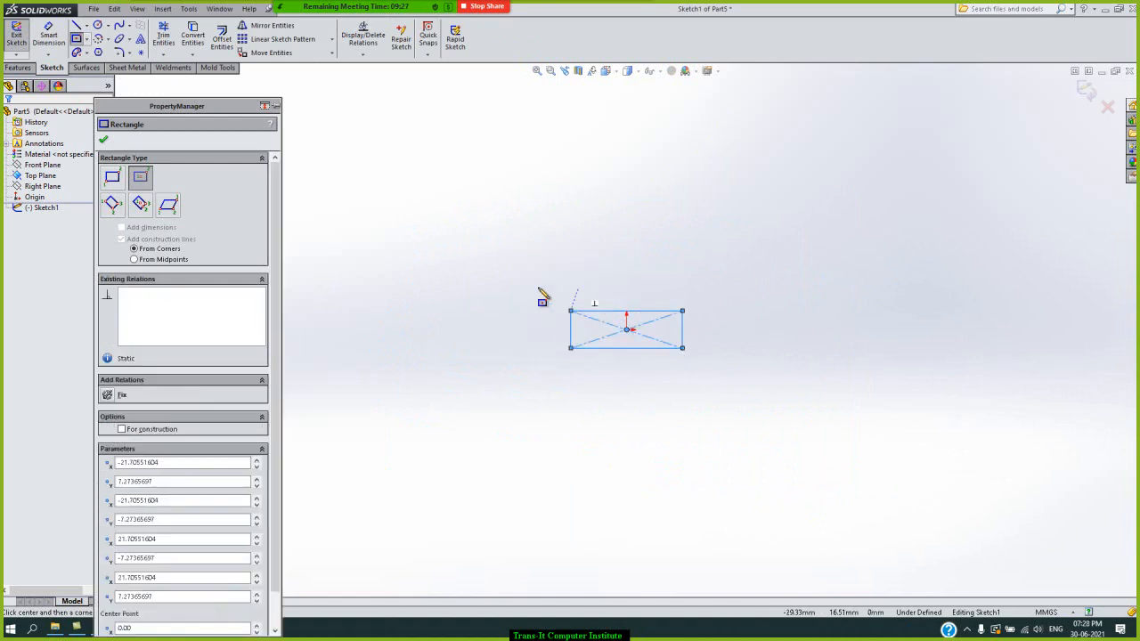
{"action": "left_click", "coordinate": [102, 141]}
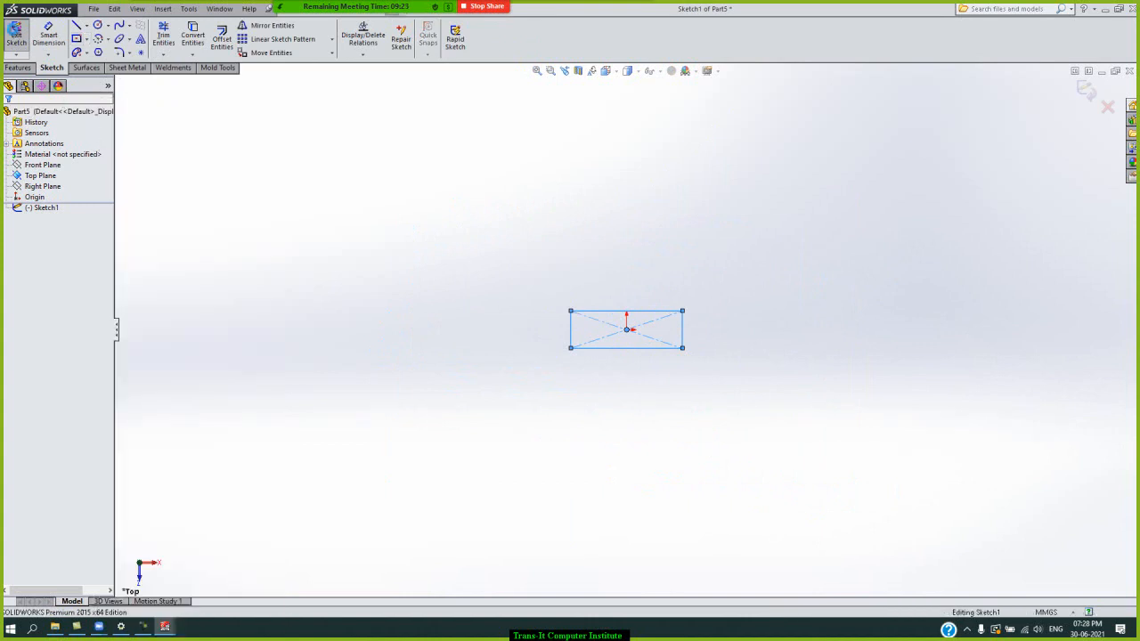
Exit the sketch and extrude the rectangle 1.2 mm Blind into a thin plate.
{"action": "left_click", "coordinate": [21, 45]}
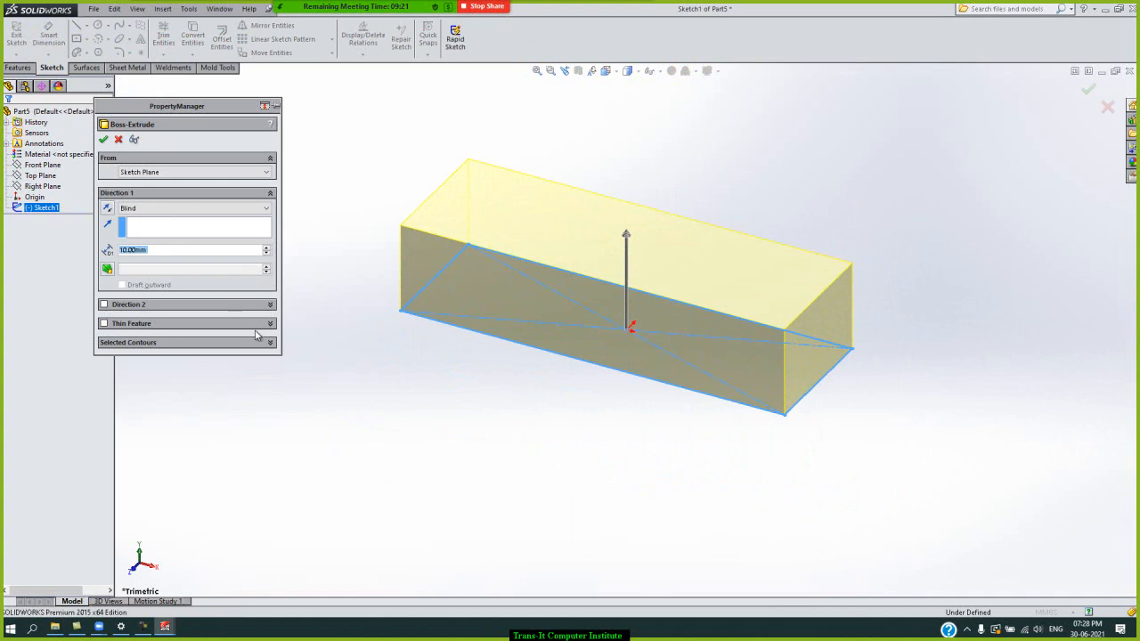
{"action": "type", "text": "1.2"}
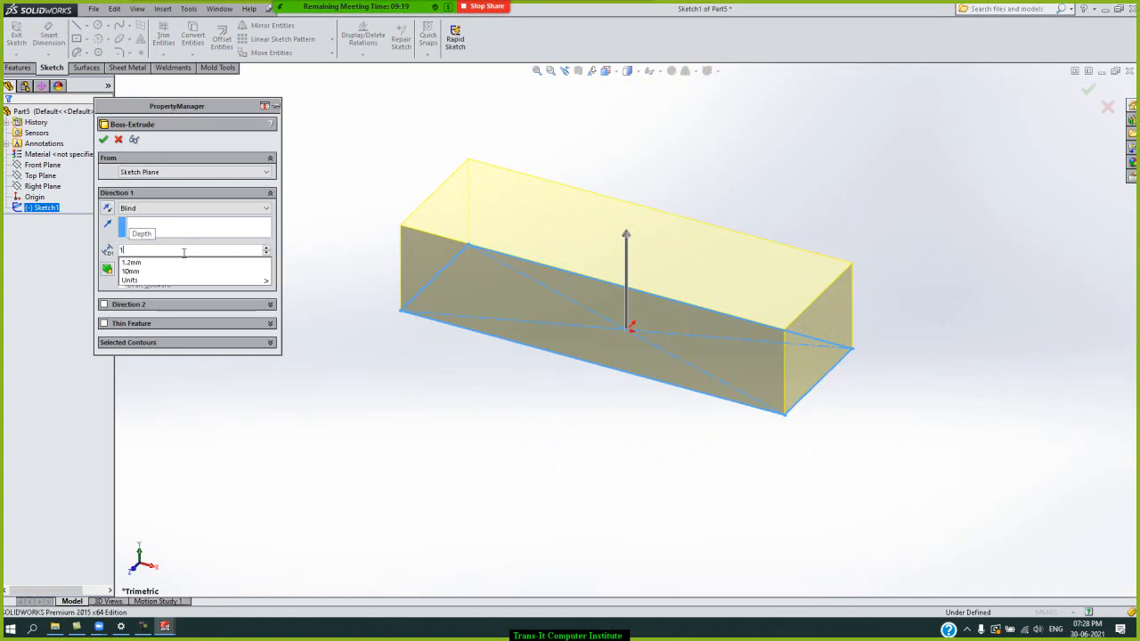
{"action": "key", "text": "Return"}
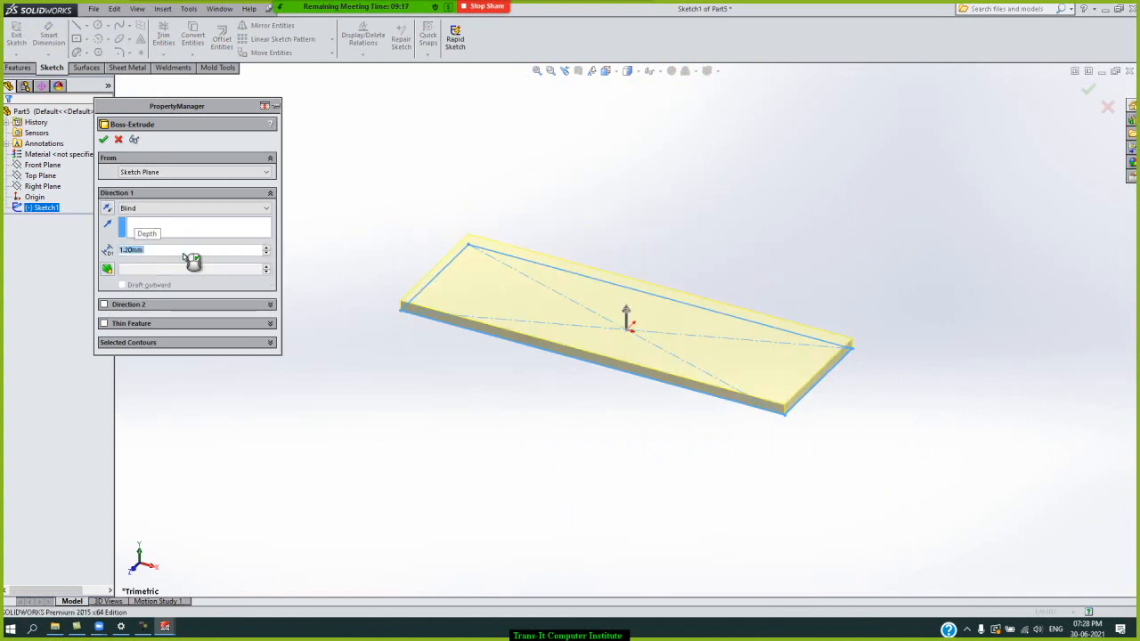
{"action": "key", "text": "Return"}
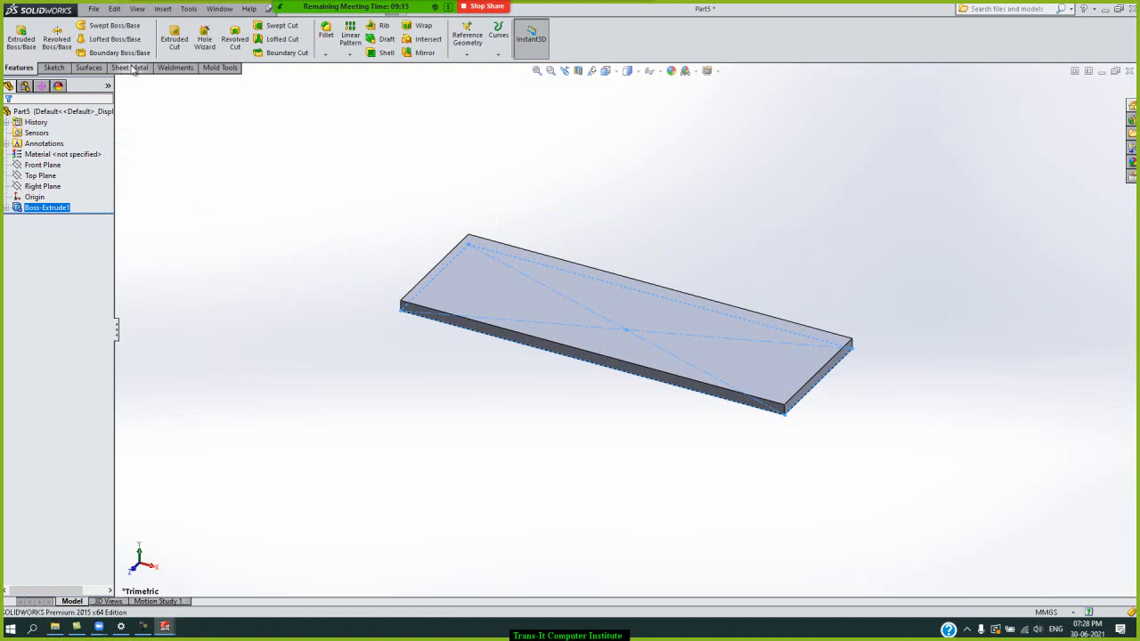
Convert the plate to sheet metal with its bottom face as the fixed face, using 1.20 mm thickness and 1.20 mm bend radius.
{"action": "left_click", "coordinate": [131, 68]}
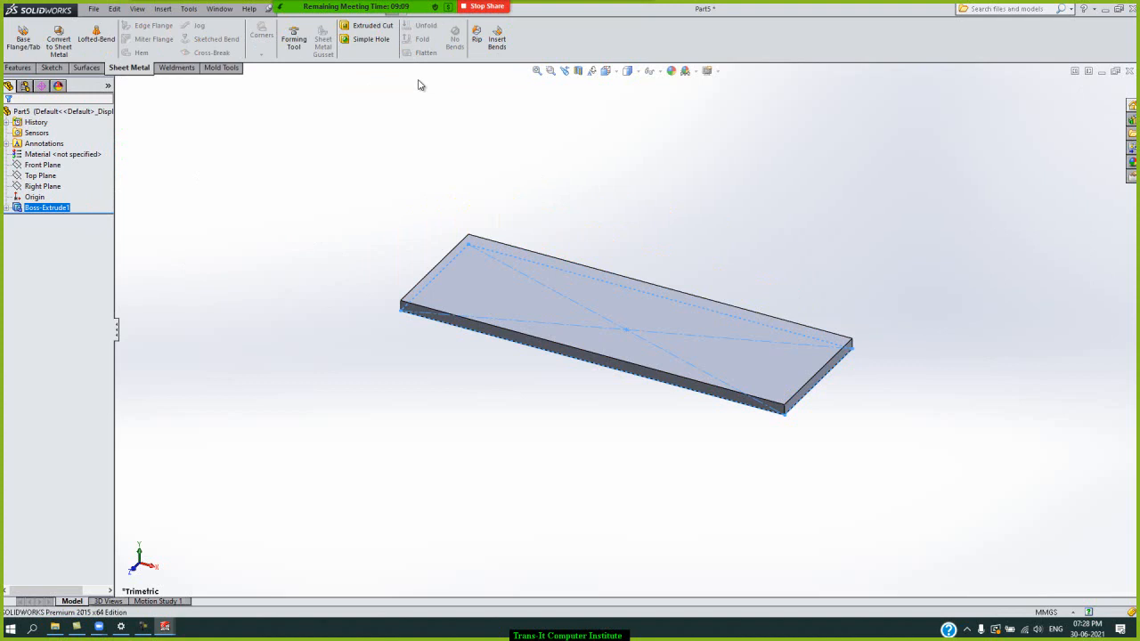
{"action": "left_click", "coordinate": [70, 46]}
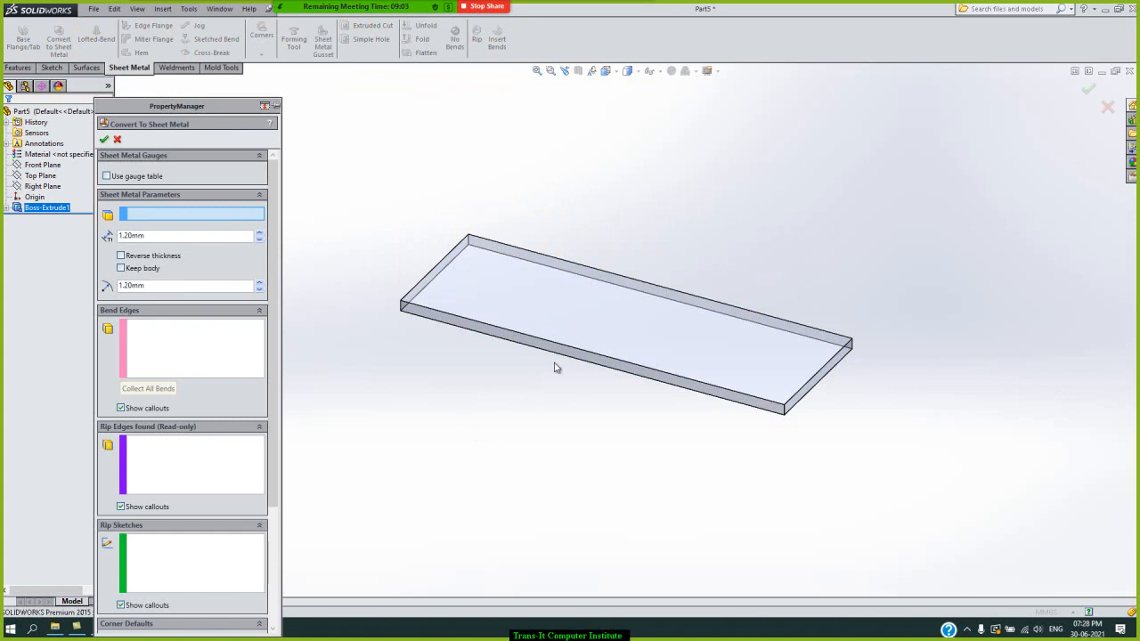
{"action": "key", "text": "Up"}
{"action": "key", "text": "Up"}
{"action": "key", "text": "Up"}
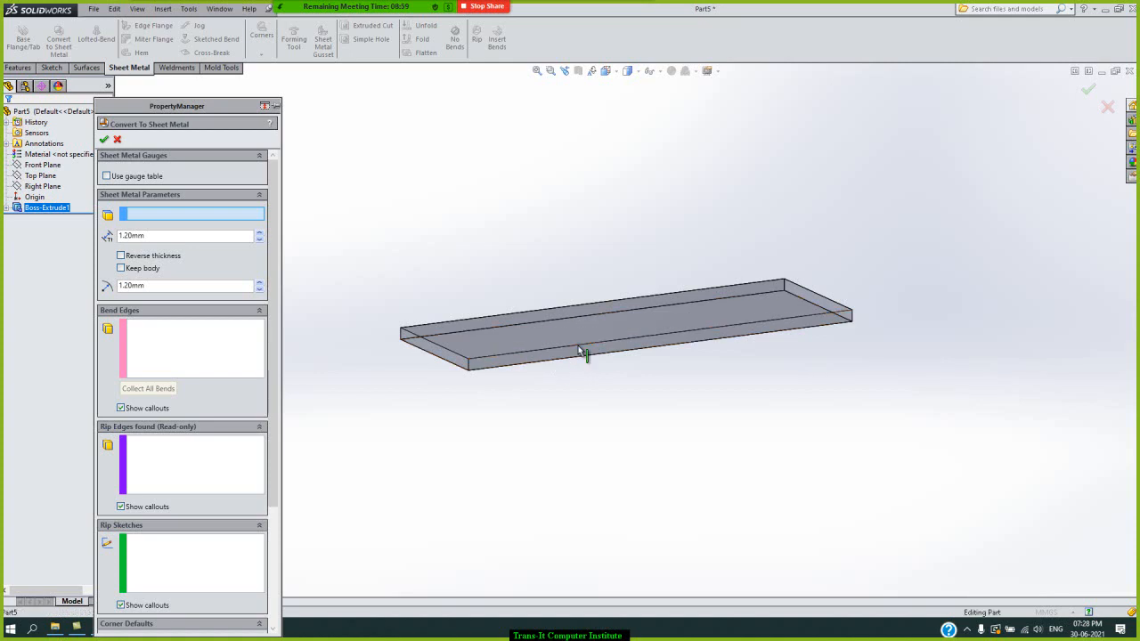
{"action": "left_click", "coordinate": [566, 330]}
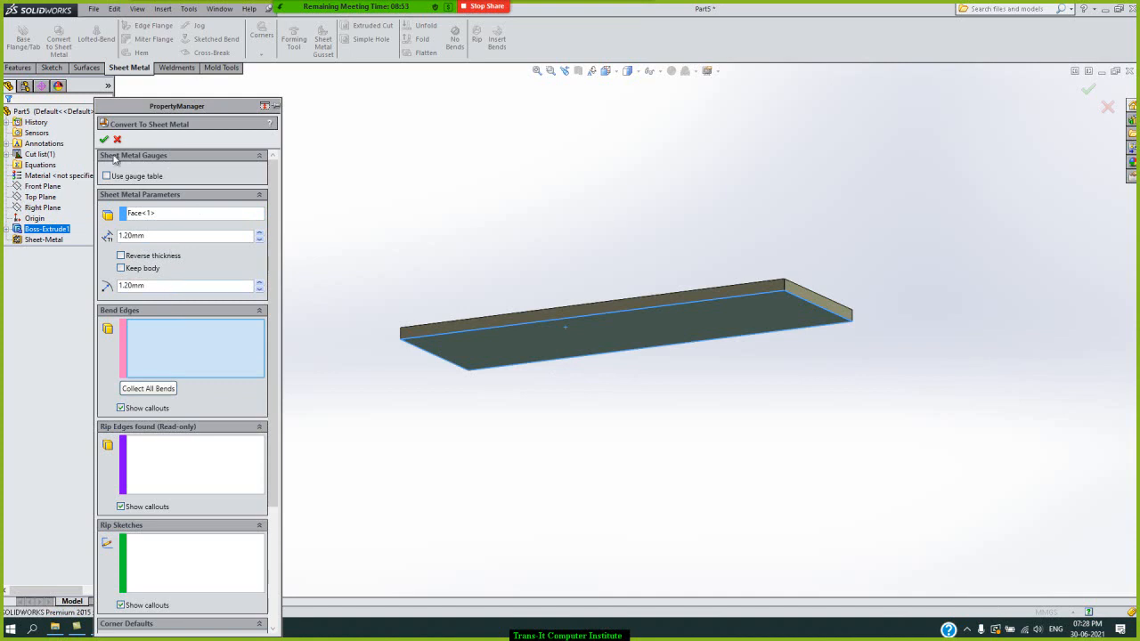
{"action": "left_click", "coordinate": [105, 139]}
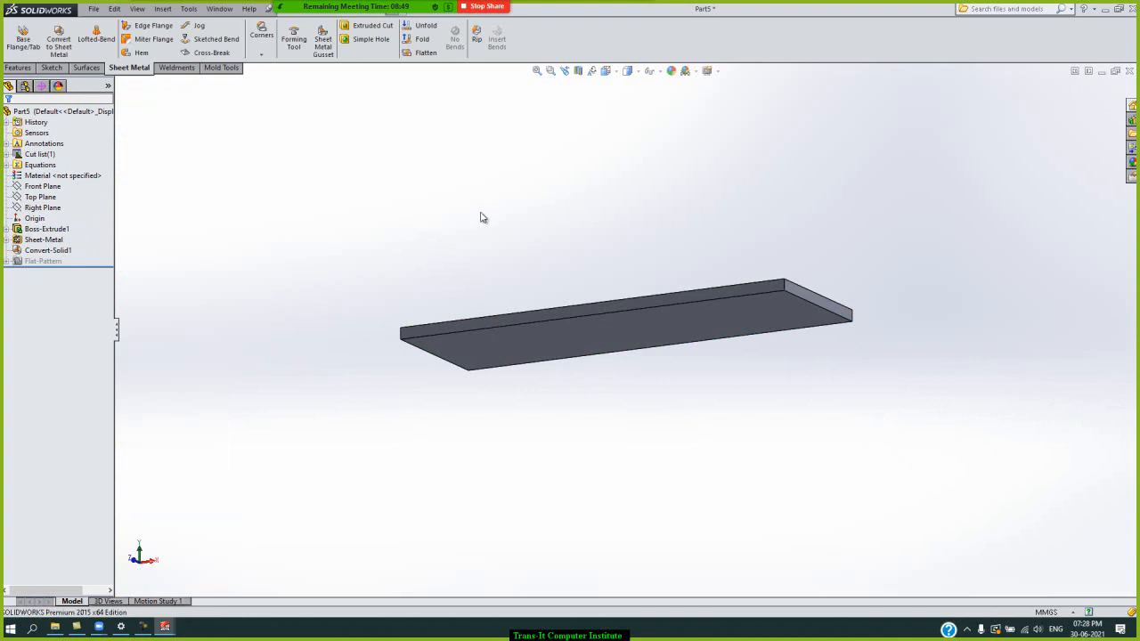
{"action": "key", "text": "ctrl+7"}
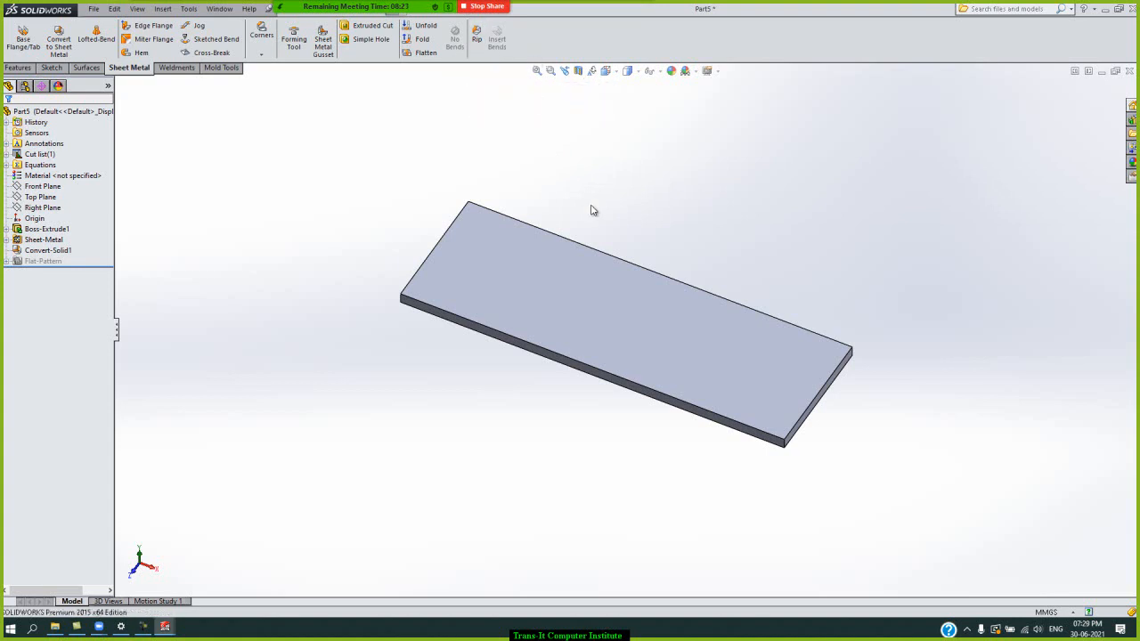
Create another new part and sketch a center rectangle about 117 by 63 mm on the Top Plane, centered on the origin.
{"action": "key", "text": "ctrl+n"}
{"action": "key", "text": "Return"}
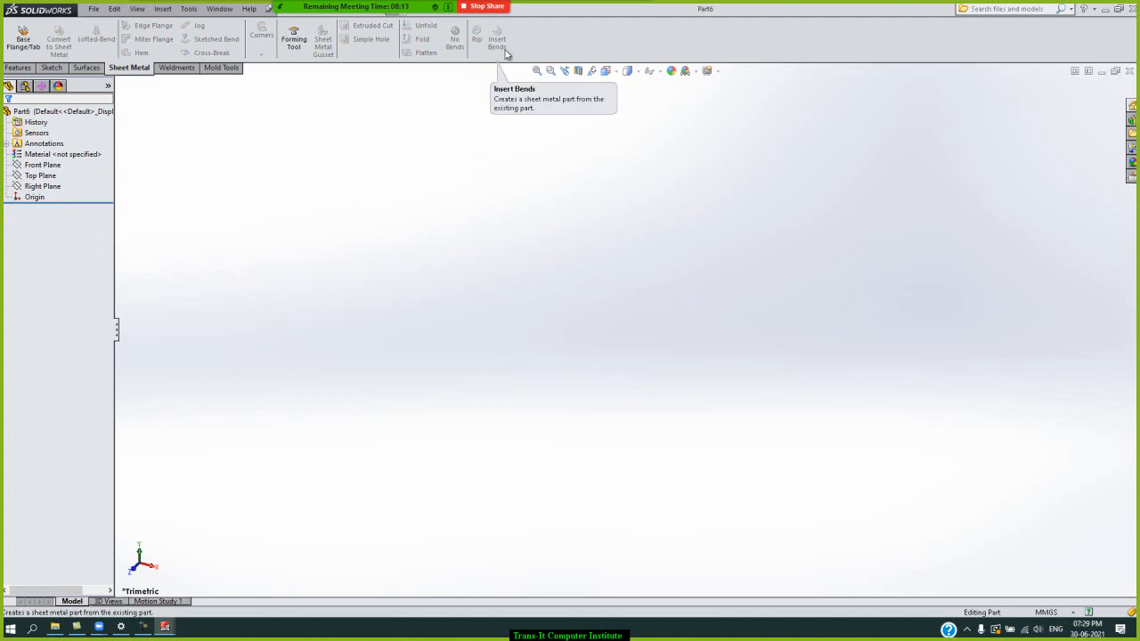
{"action": "left_click", "coordinate": [30, 69]}
{"action": "left_click", "coordinate": [34, 33]}
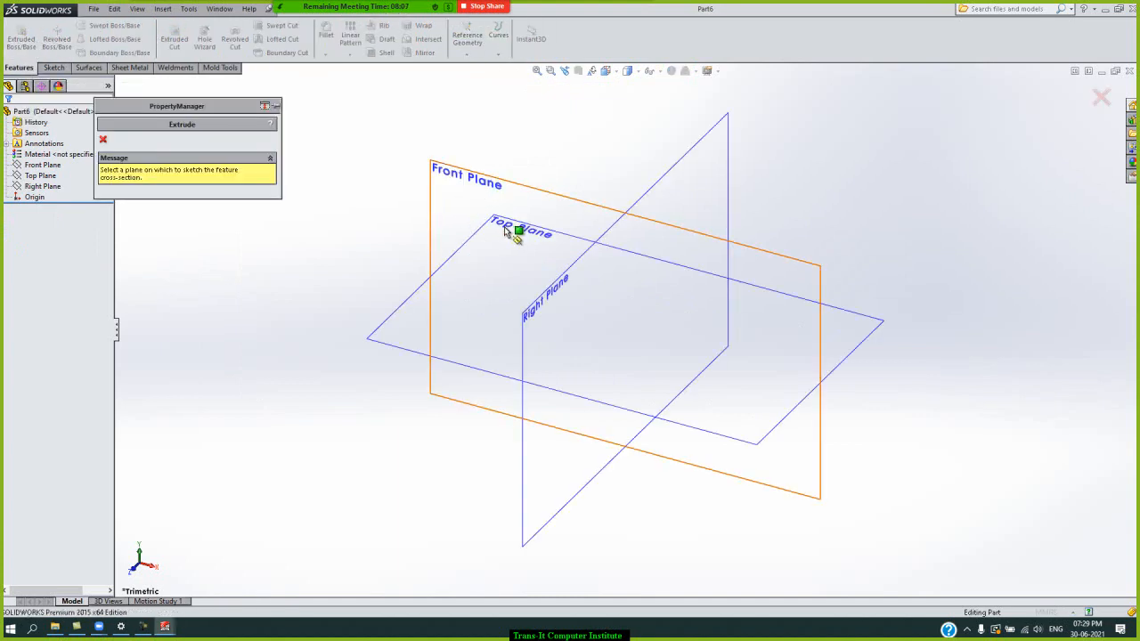
{"action": "left_click", "coordinate": [530, 229]}
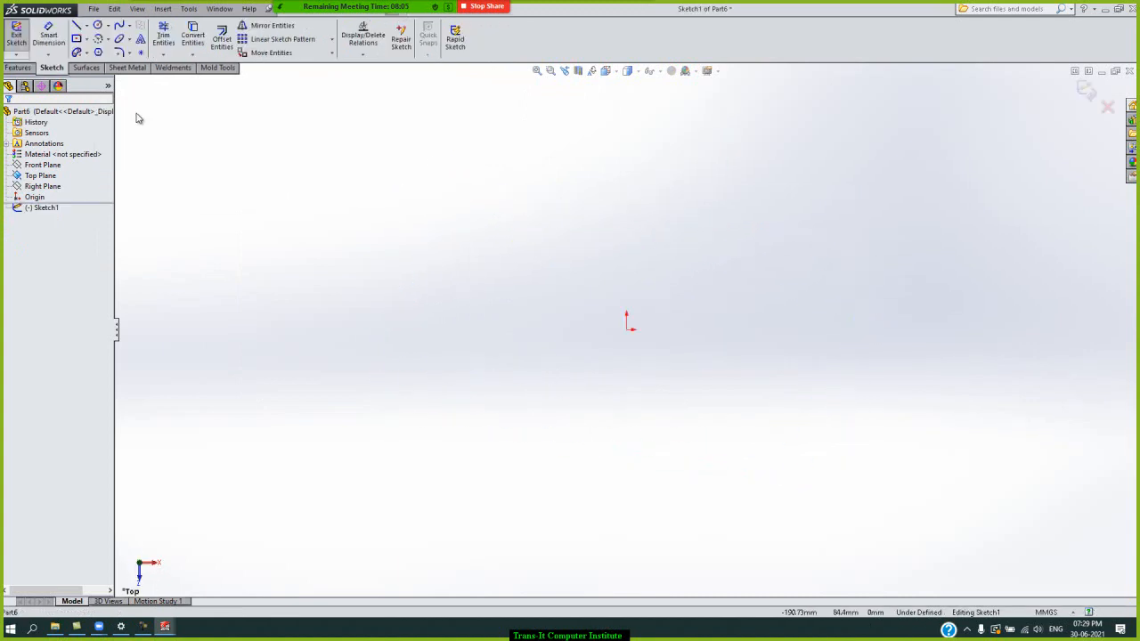
{"action": "left_click", "coordinate": [77, 40]}
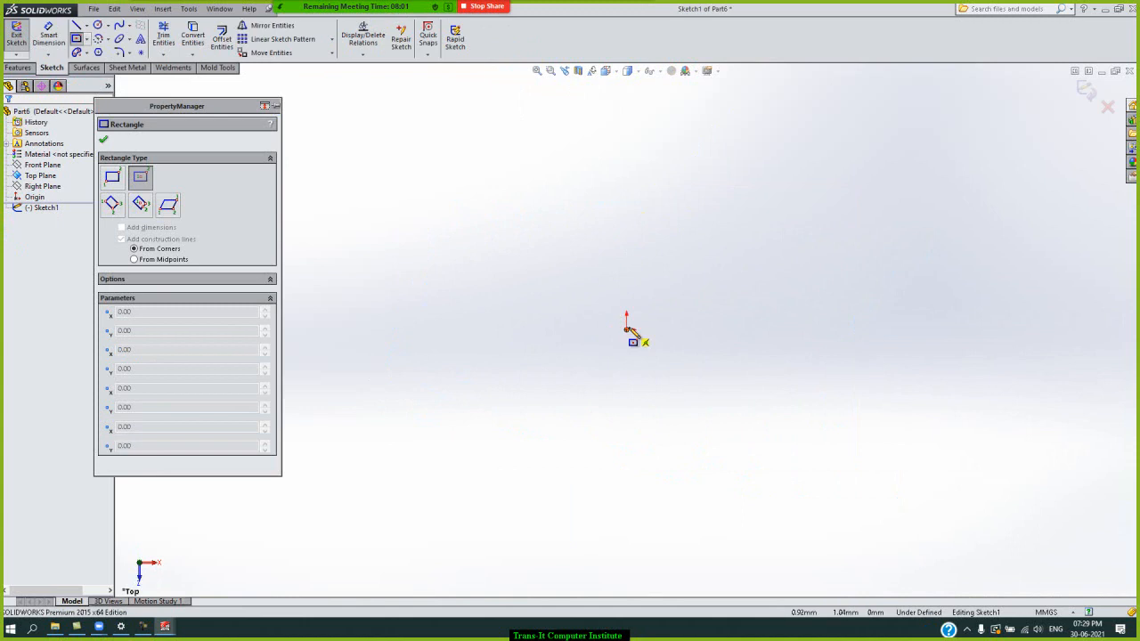
{"action": "left_click", "coordinate": [627, 328]}
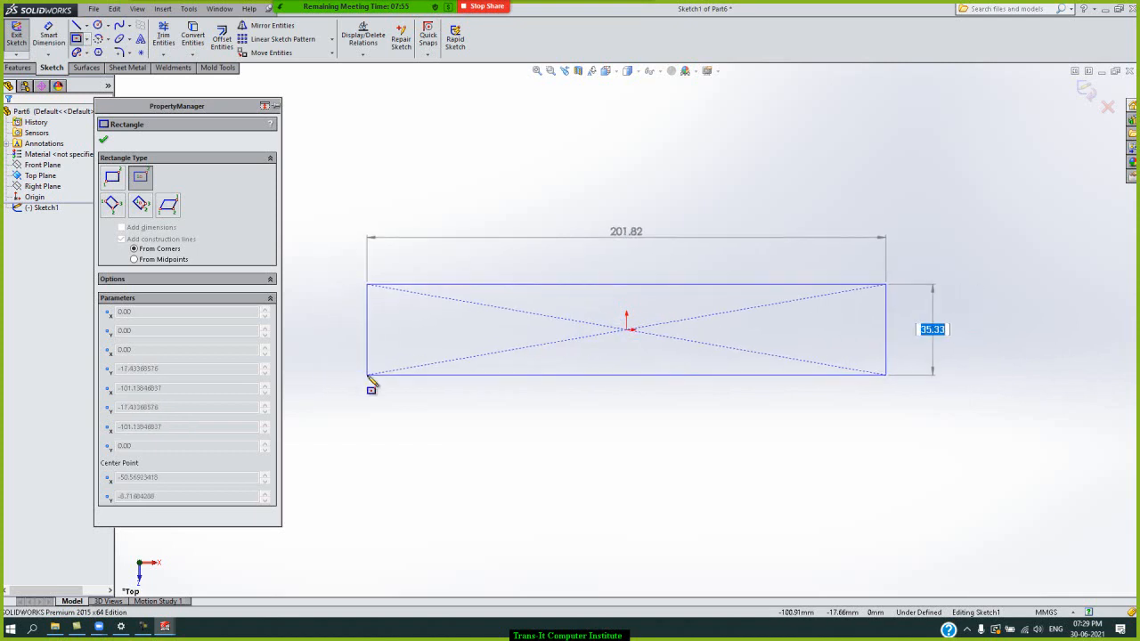
{"action": "left_click", "coordinate": [477, 413]}
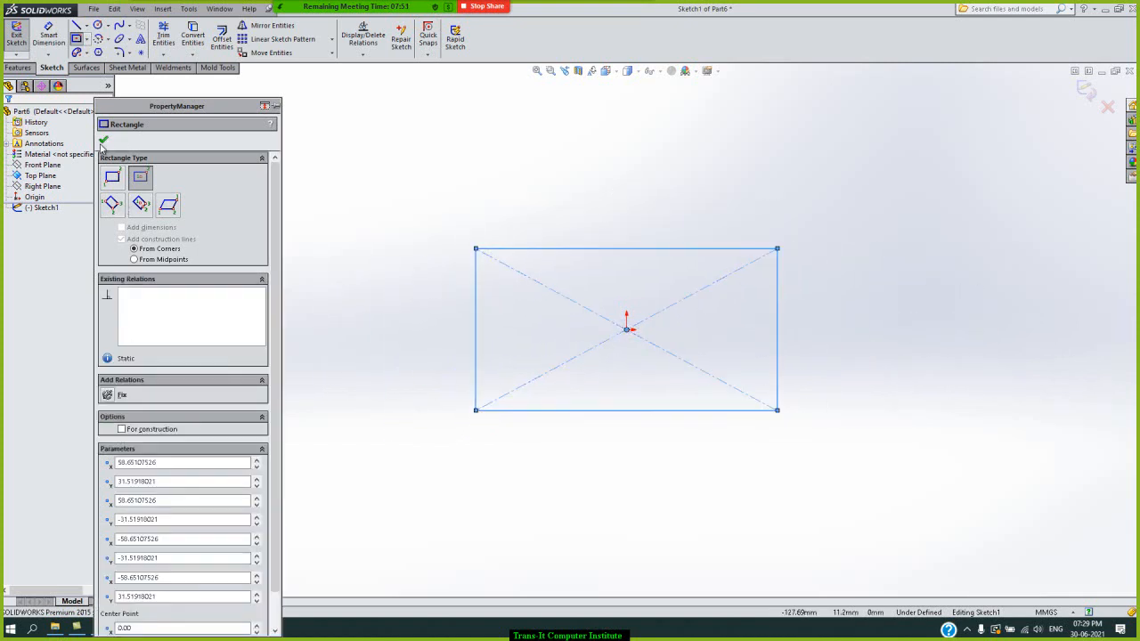
{"action": "left_click", "coordinate": [102, 141]}
Exit the sketch and extrude the rectangle upward into a solid block about 30 mm high.
{"action": "left_click", "coordinate": [17, 39]}
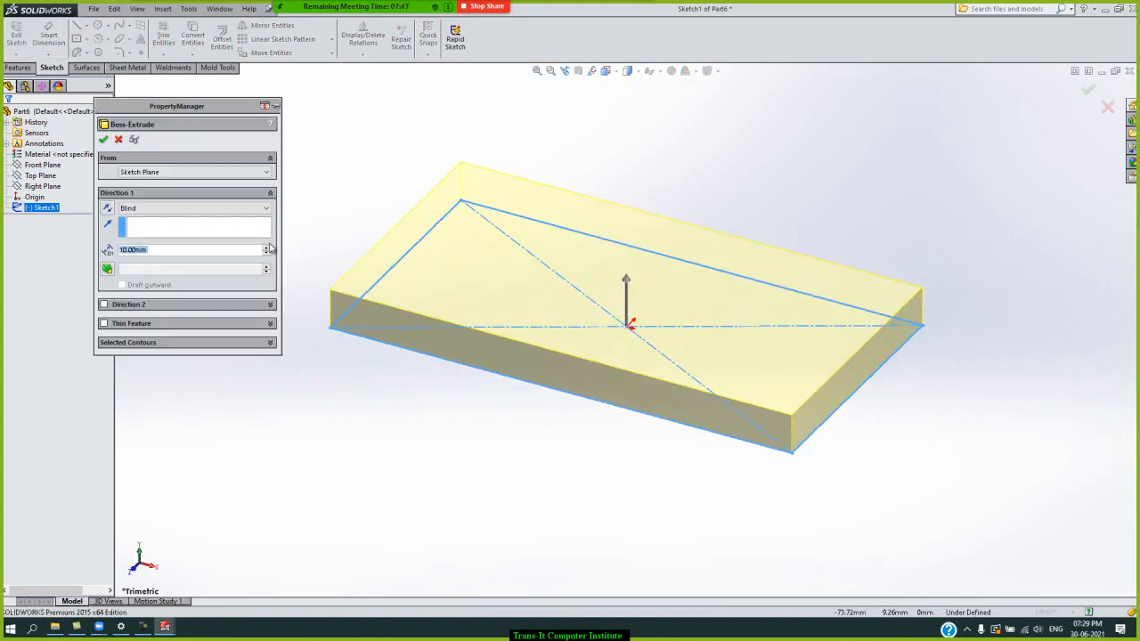
{"action": "left_click", "coordinate": [267, 246]}
{"action": "left_click", "coordinate": [267, 247]}
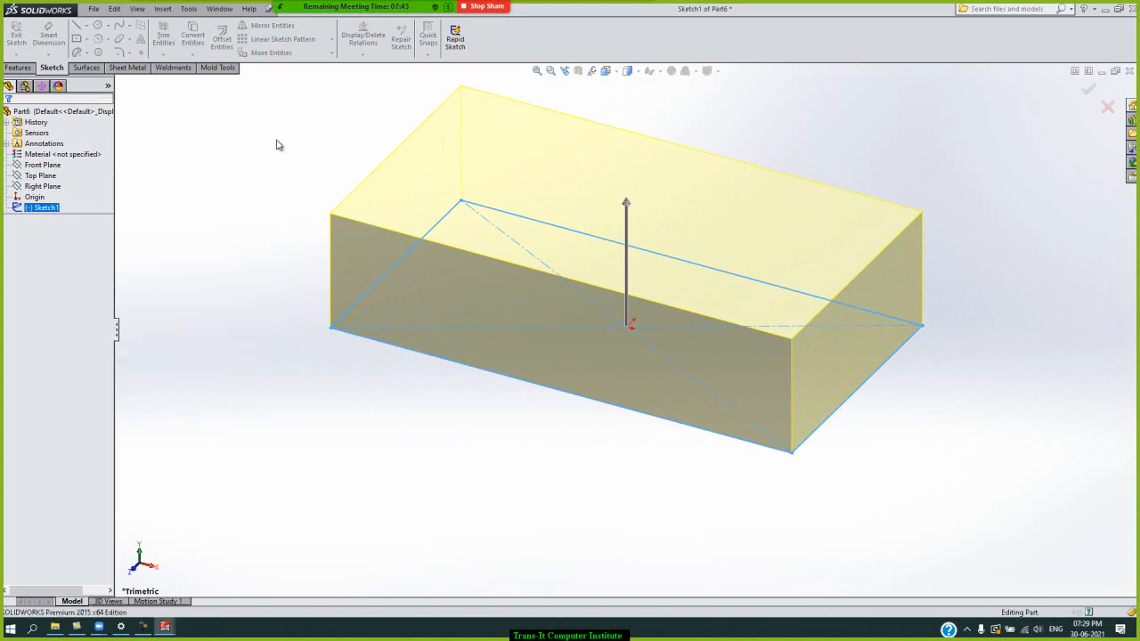
{"action": "left_click", "coordinate": [321, 137]}
Shell the block with a 1.2 mm wall thickness, removing its top face.
{"action": "scroll", "coordinate": [322, 137], "scroll_direction": "up", "scroll_amount": 3}
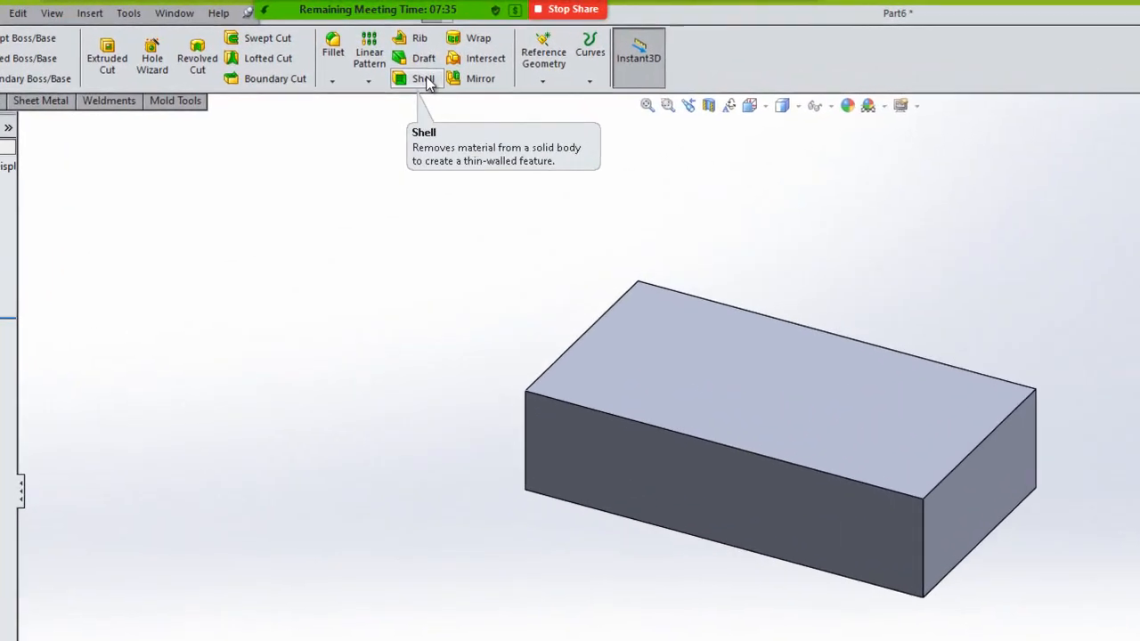
{"action": "left_click", "coordinate": [386, 54]}
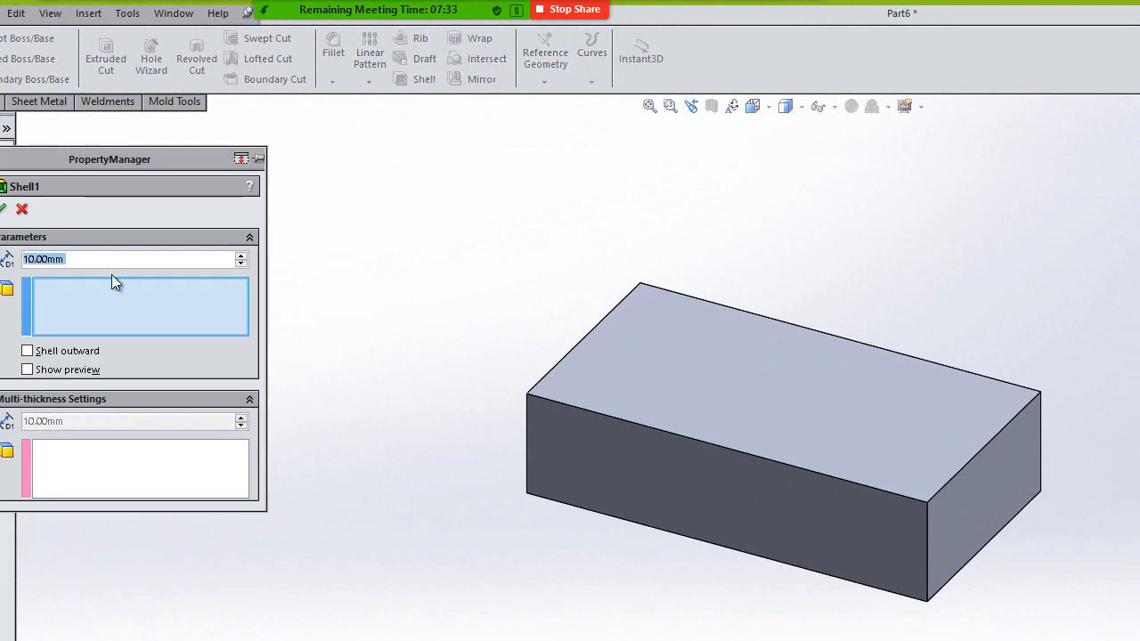
{"action": "type", "text": "1.2"}
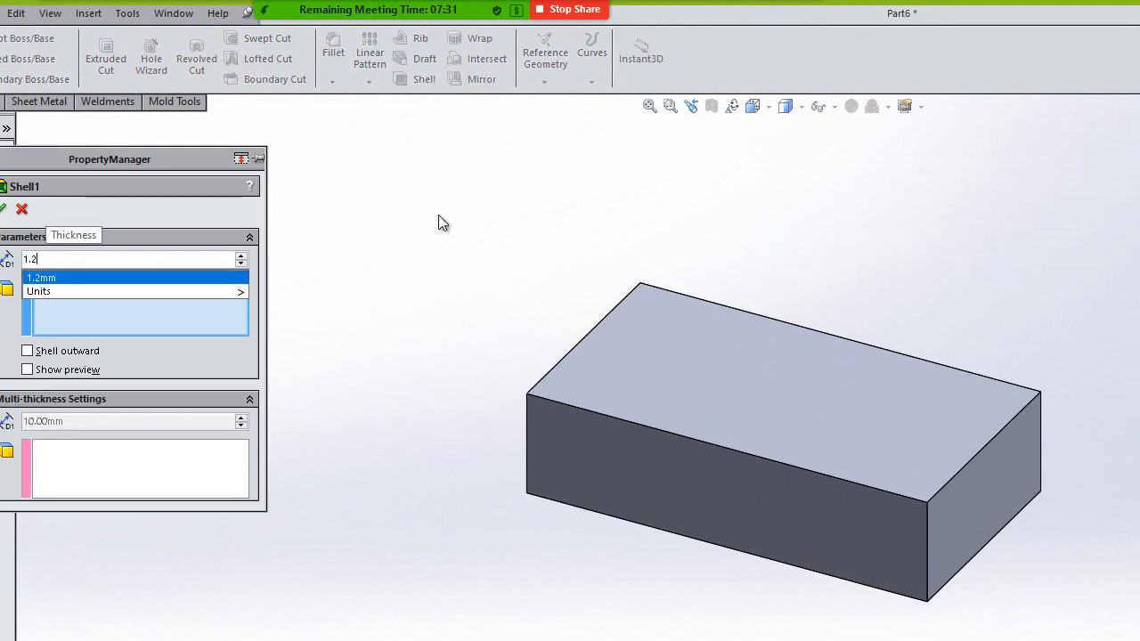
{"action": "key", "text": "Return"}
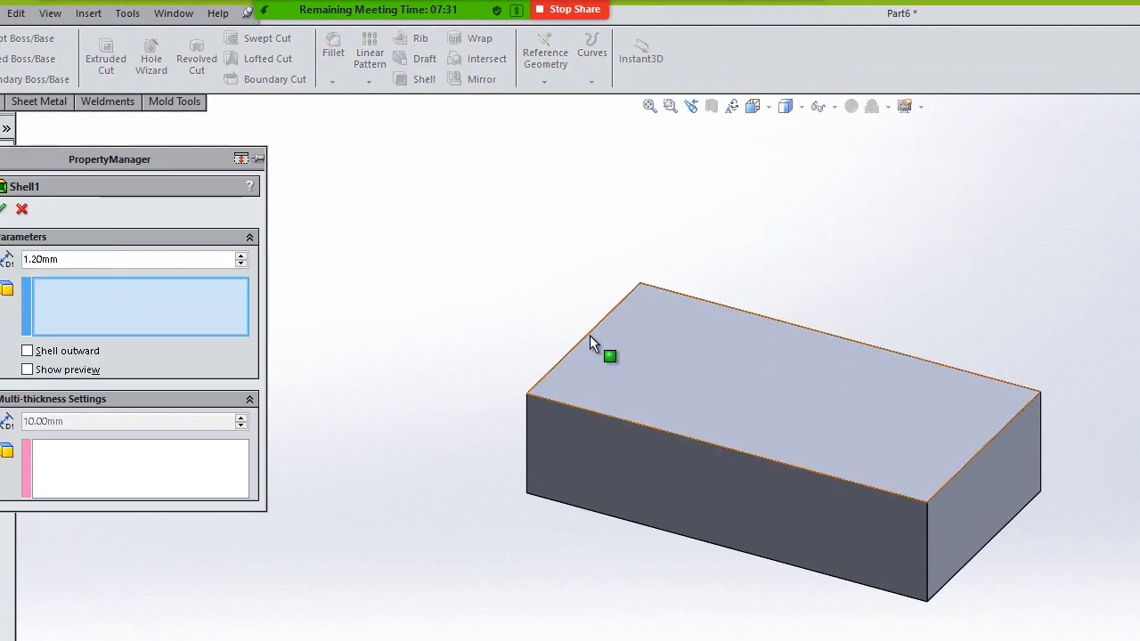
{"action": "left_click", "coordinate": [820, 387]}
{"action": "right_click", "coordinate": [821, 391]}
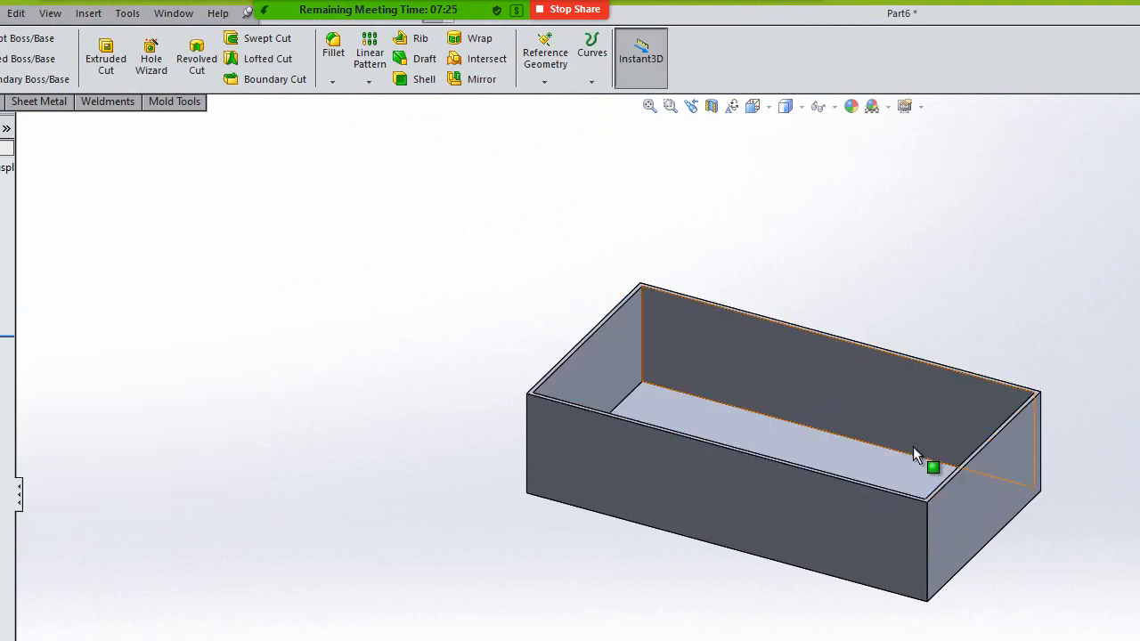
Start a Rip feature on the shelled box and set its rip gap to 1.2 mm.
{"action": "scroll", "coordinate": [931, 547], "scroll_direction": "up", "scroll_amount": 4}
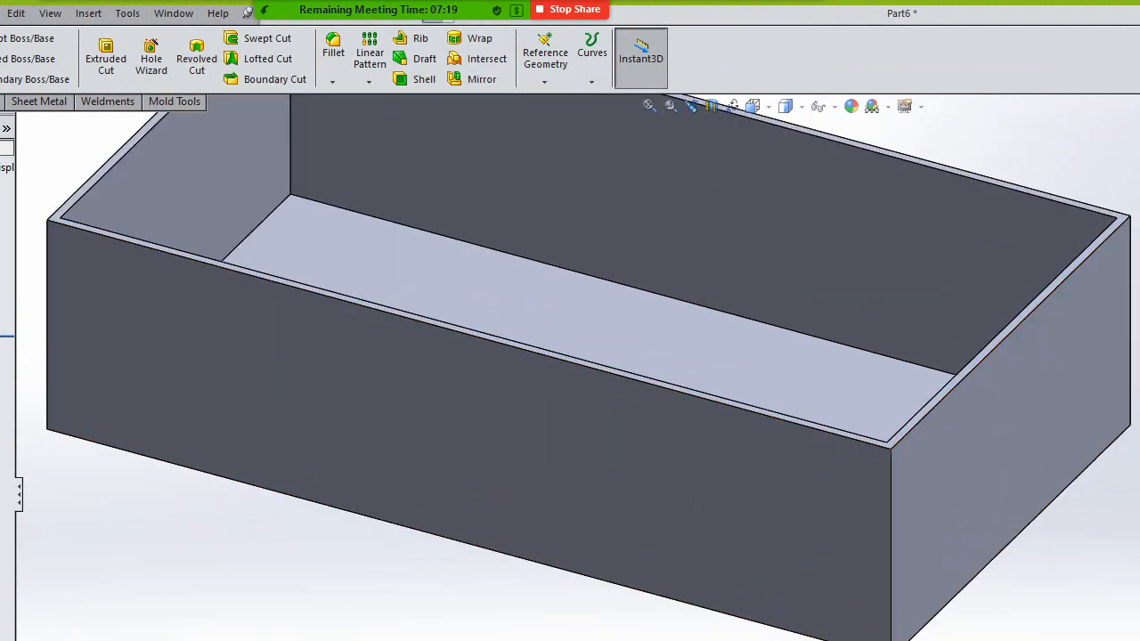
{"action": "left_click", "coordinate": [52, 104]}
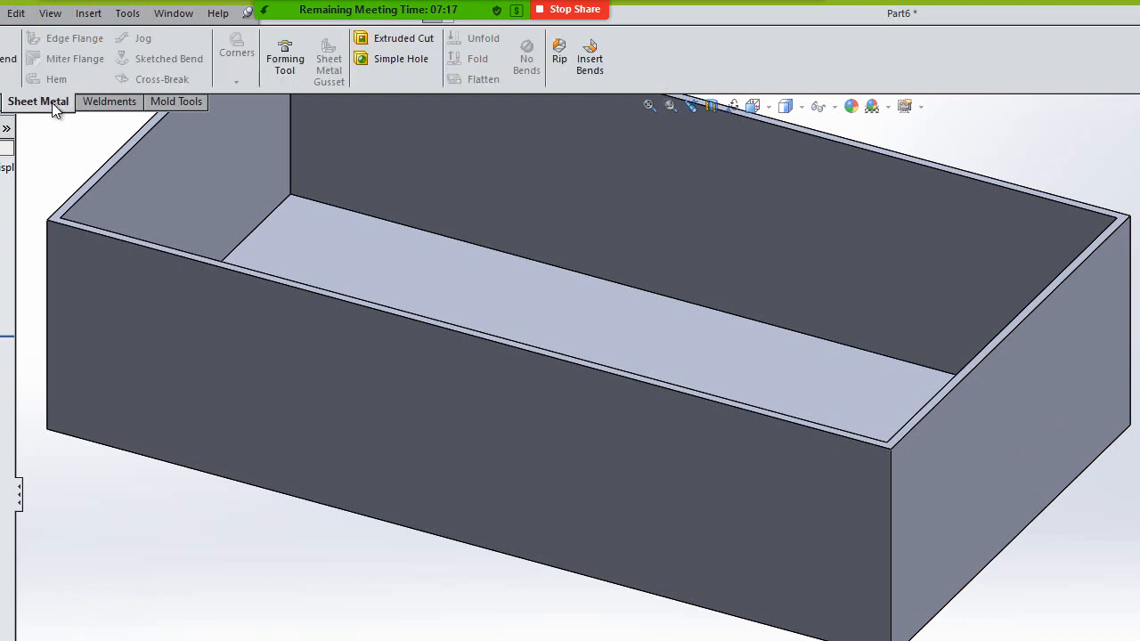
{"action": "left_click", "coordinate": [565, 53]}
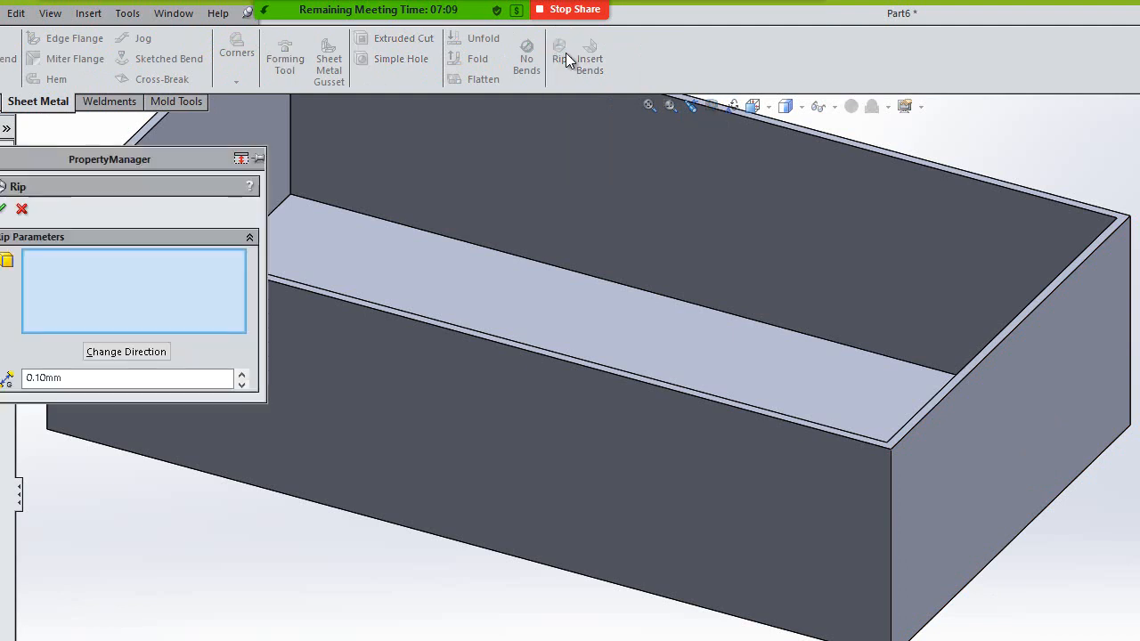
{"action": "left_click", "coordinate": [80, 378]}
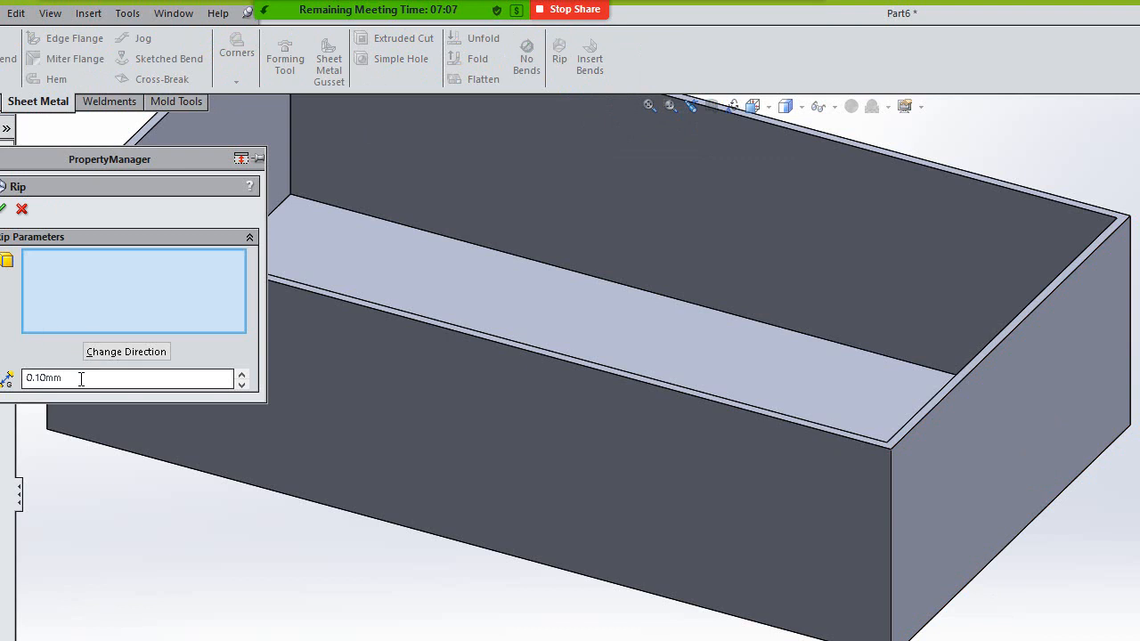
{"action": "double_click", "coordinate": [80, 378]}
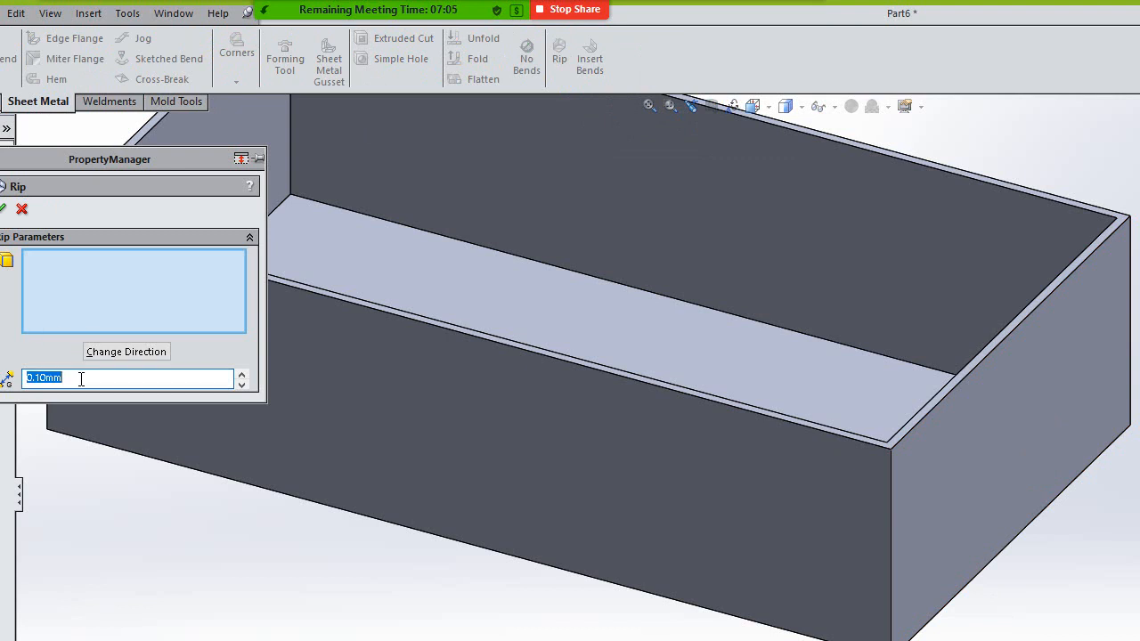
{"action": "type", "text": "1.2"}
Rip the box along its four outer vertical corner edges.
{"action": "left_click", "coordinate": [891, 516]}
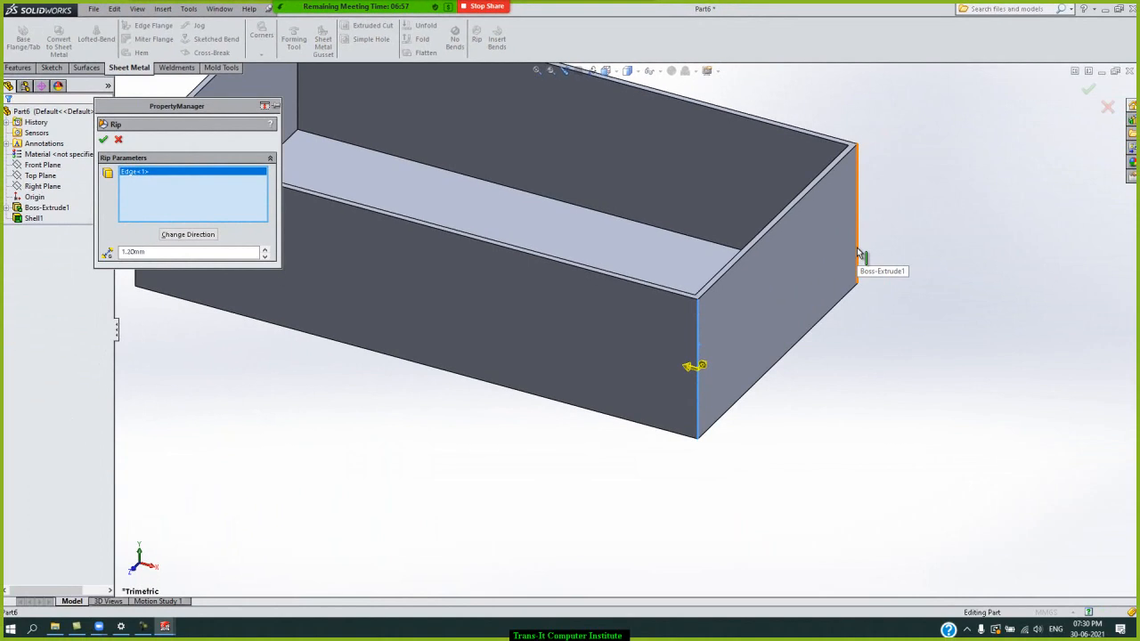
{"action": "left_click", "coordinate": [857, 254]}
{"action": "scroll", "coordinate": [926, 231], "scroll_direction": "up", "scroll_amount": 3}
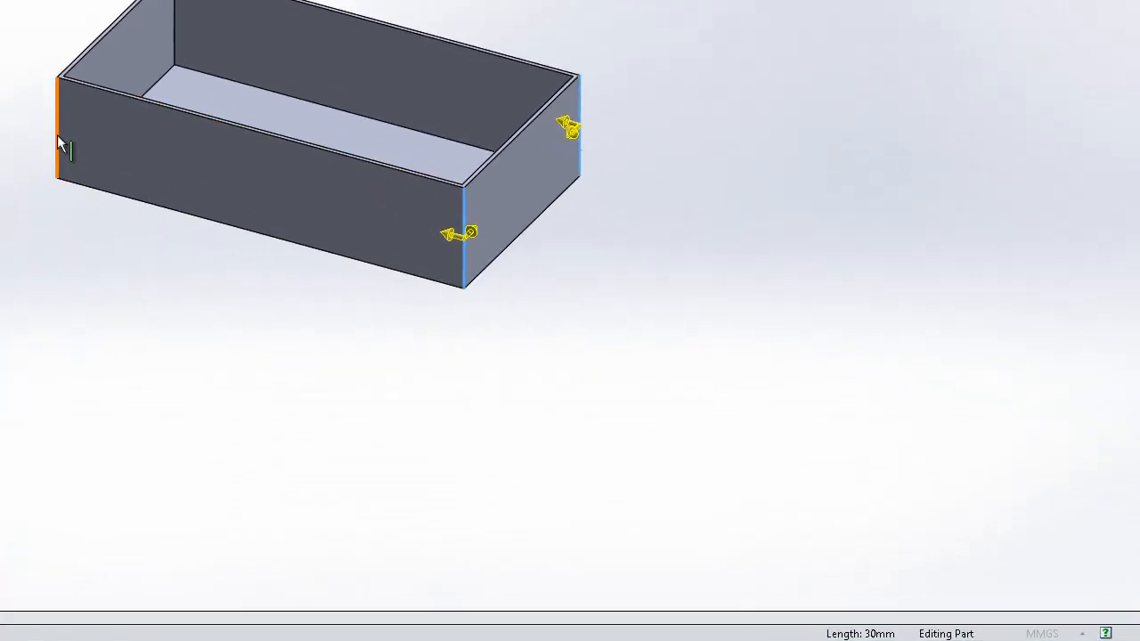
{"action": "left_click", "coordinate": [58, 135]}
{"action": "key", "text": "Right"}
{"action": "key", "text": "Right"}
{"action": "key", "text": "Right"}
{"action": "key", "text": "Right"}
{"action": "key", "text": "Right"}
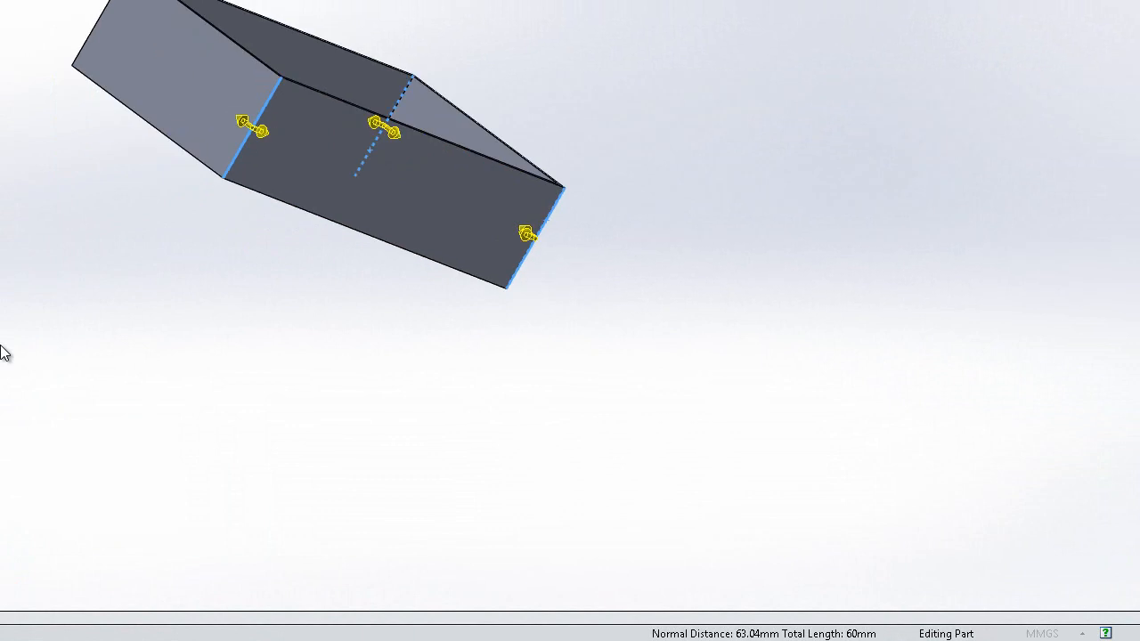
{"action": "key", "text": "Down"}
{"action": "key", "text": "Down"}
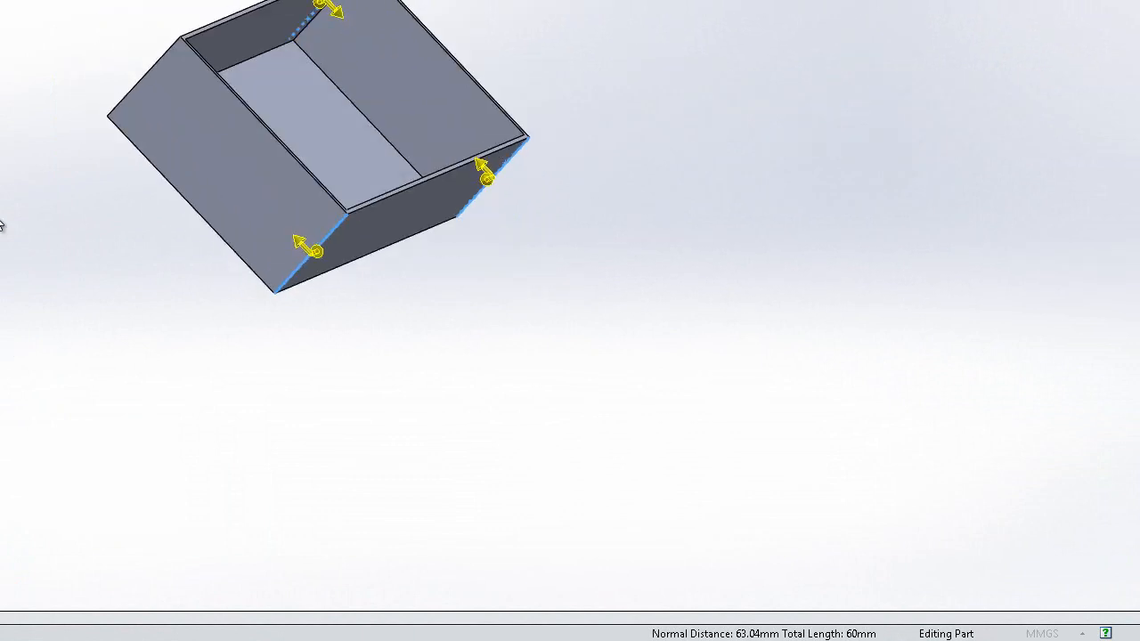
{"action": "left_click", "coordinate": [135, 95]}
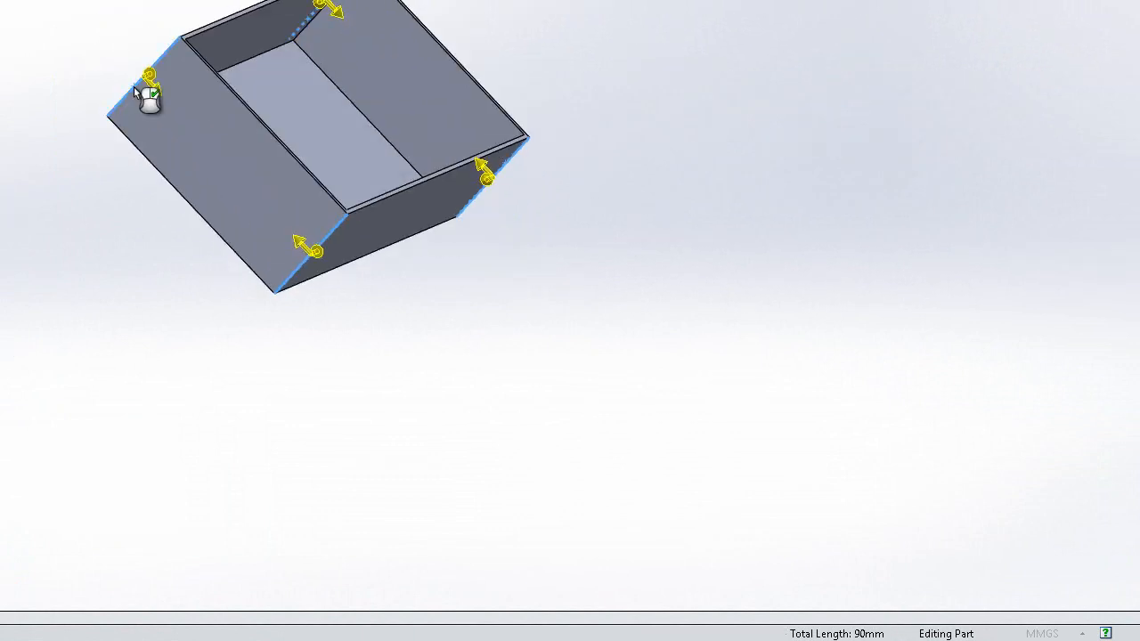
{"action": "right_click", "coordinate": [135, 88]}
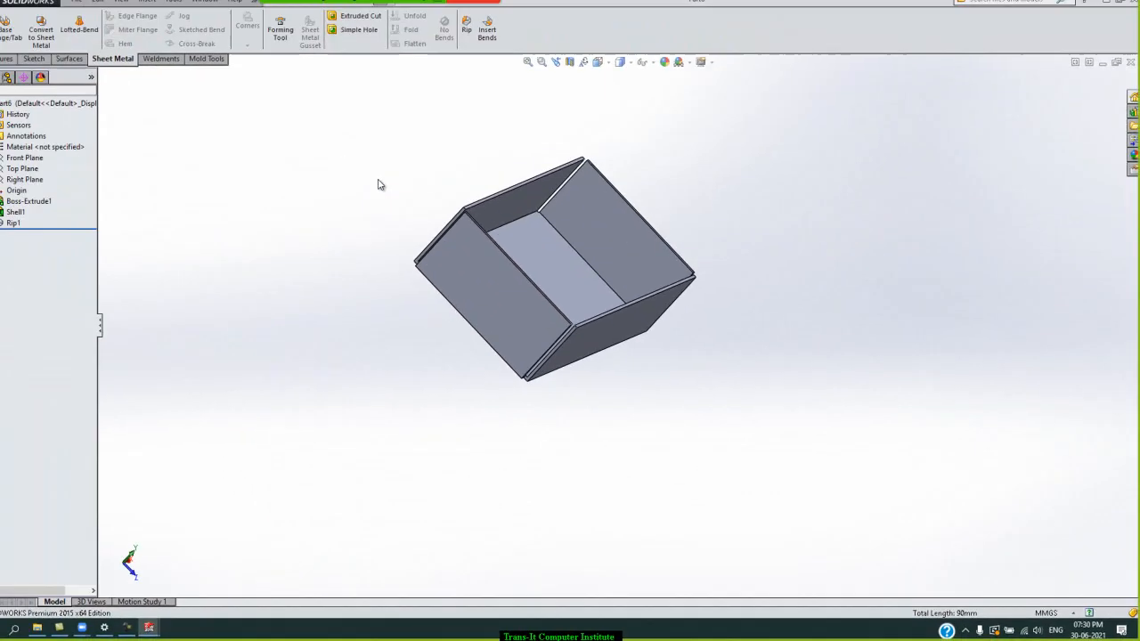
Insert bends into the ripped box with its outer bottom face fixed, 1.20 mm bend radius and rectangular auto relief with ratio 0.5.
{"action": "key", "text": "Left"}
{"action": "key", "text": "Left"}
{"action": "key", "text": "Left"}
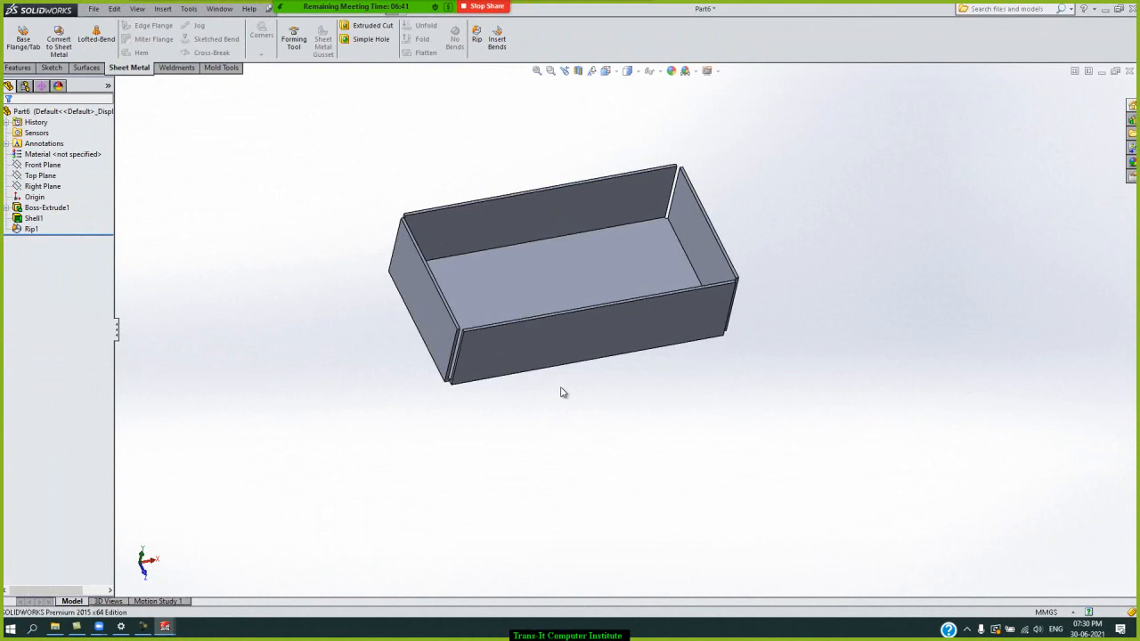
{"action": "scroll", "coordinate": [458, 349], "scroll_direction": "down", "scroll_amount": 5}
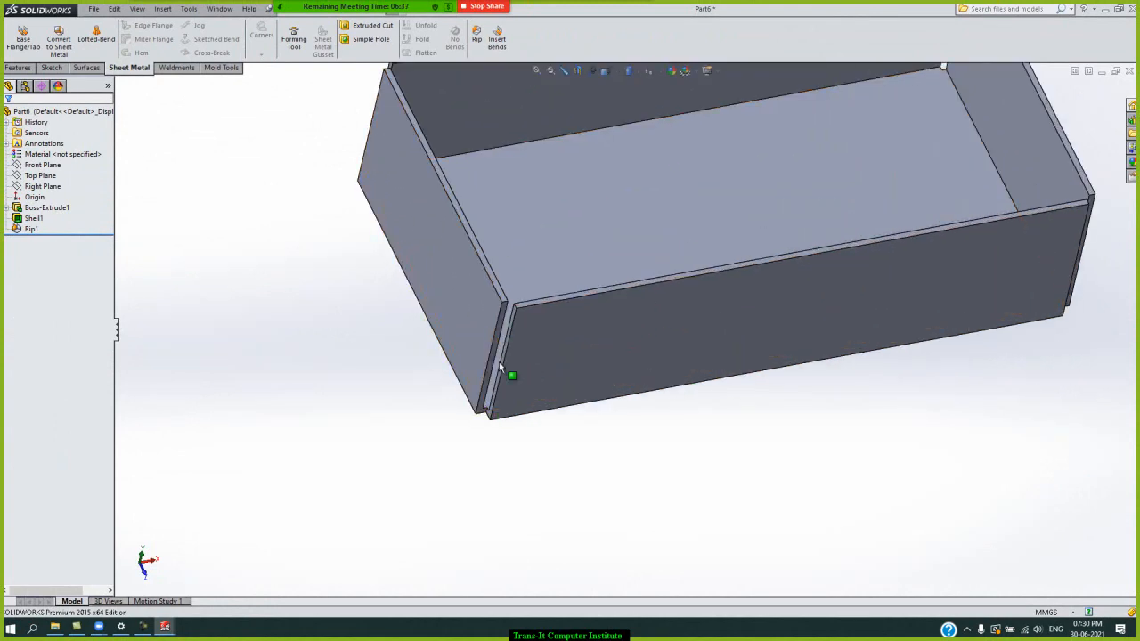
{"action": "scroll", "coordinate": [314, 352], "scroll_direction": "up", "scroll_amount": 3}
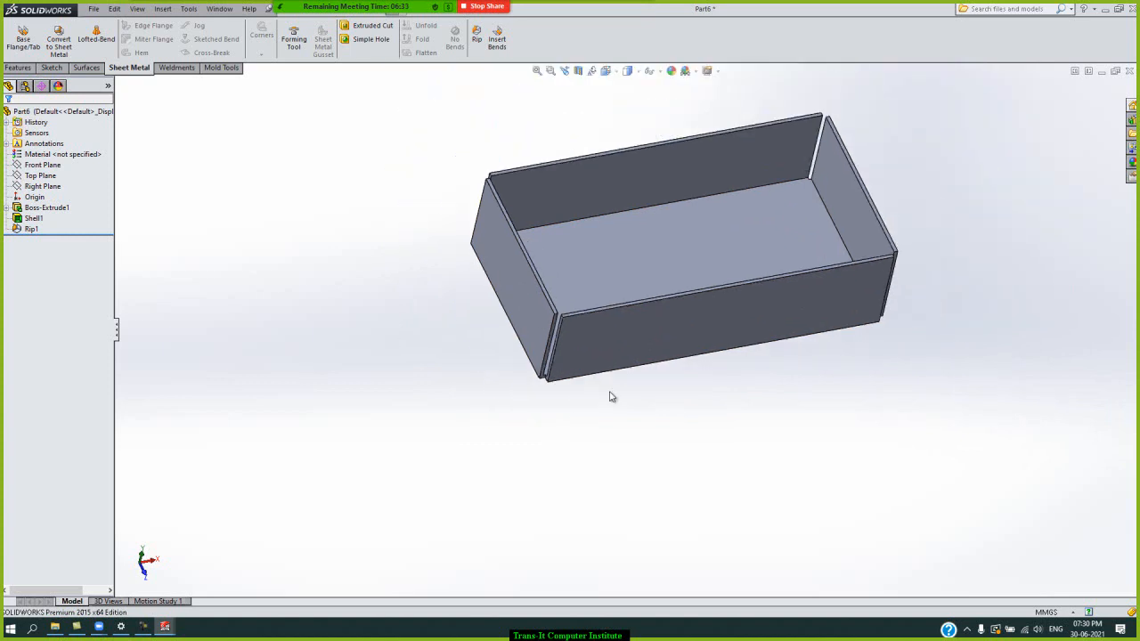
{"action": "key", "text": "Up"}
{"action": "key", "text": "Up"}
{"action": "key", "text": "Up"}
{"action": "key", "text": "Up"}
{"action": "key", "text": "Up"}
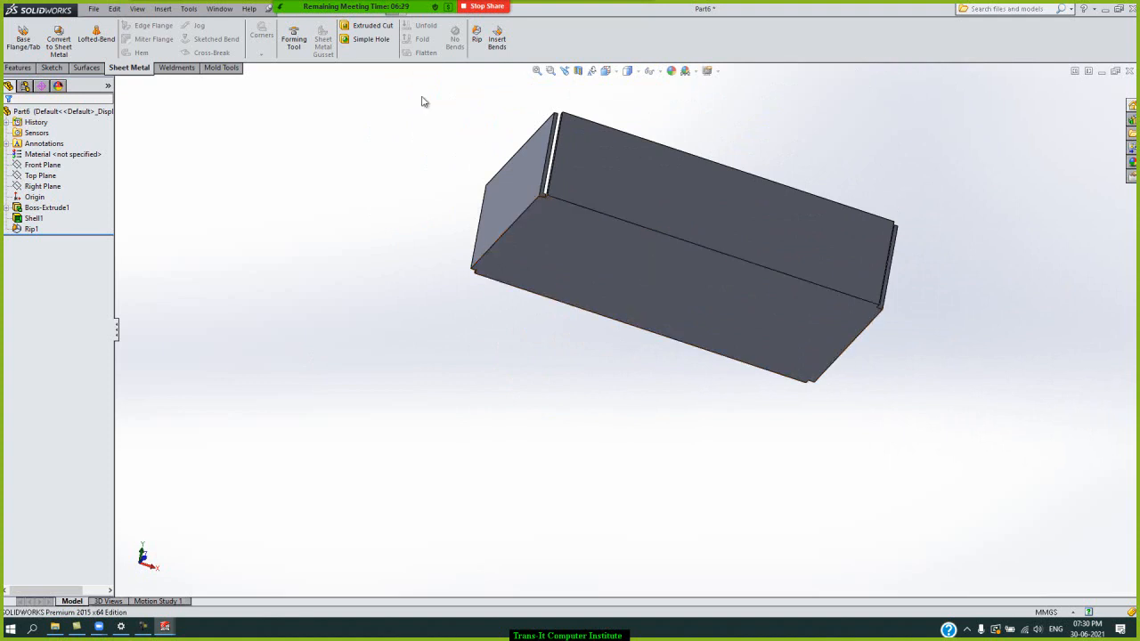
{"action": "left_click", "coordinate": [499, 45]}
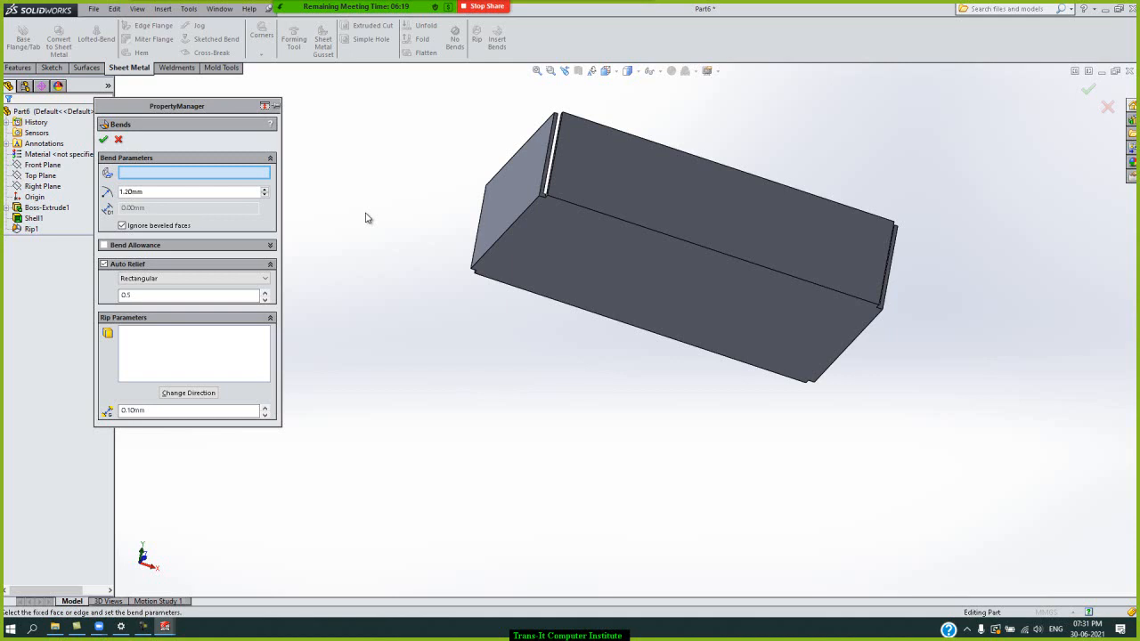
{"action": "left_click", "coordinate": [571, 267]}
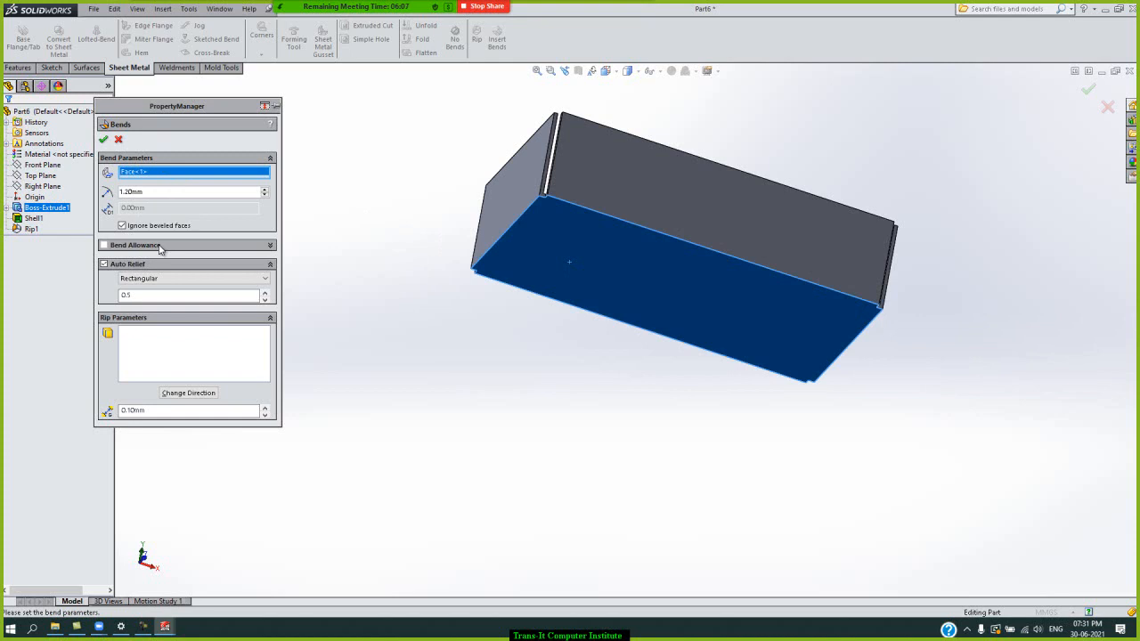
{"action": "left_click", "coordinate": [104, 140]}
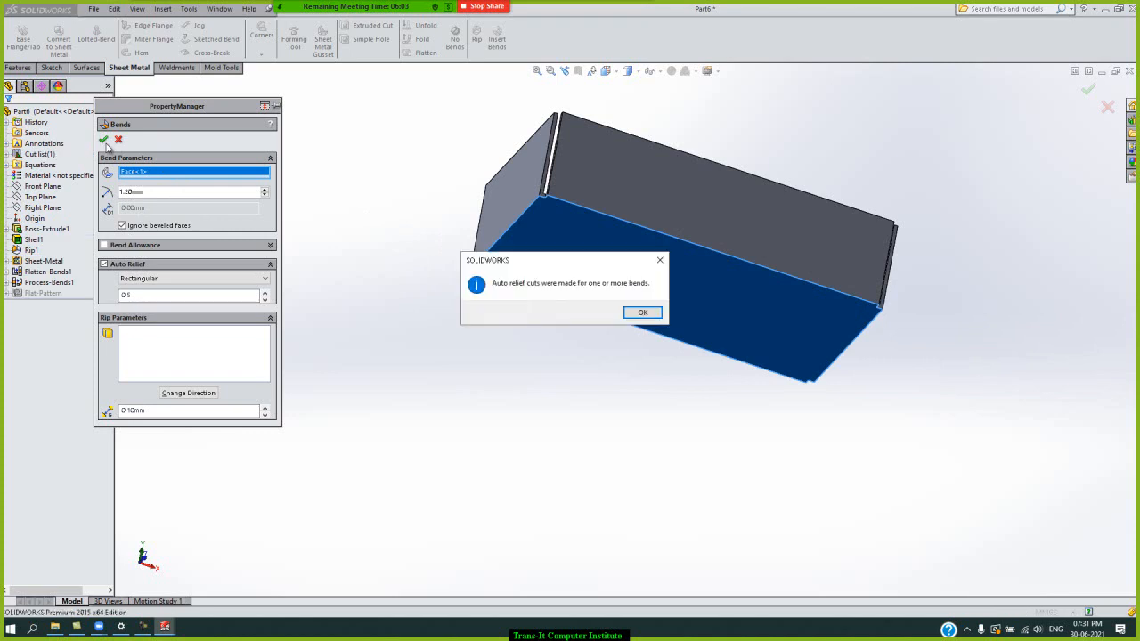
{"action": "left_click", "coordinate": [642, 314]}
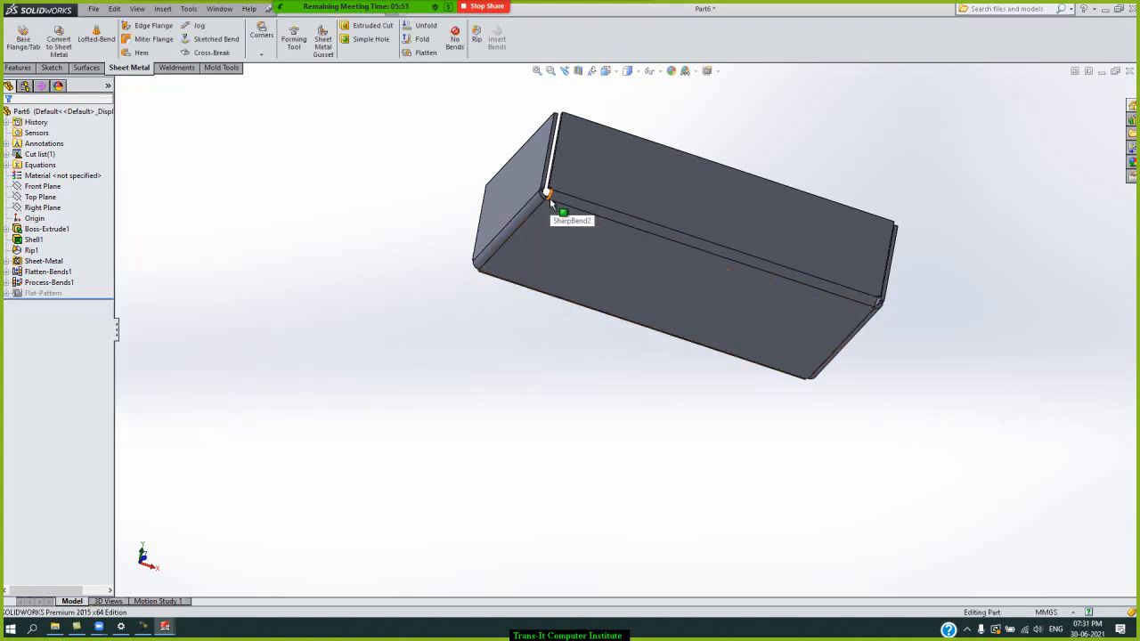
Examine the rounded bends and corner relief cuts from below and inside the box.
{"action": "scroll", "coordinate": [552, 200], "scroll_direction": "down", "scroll_amount": 5}
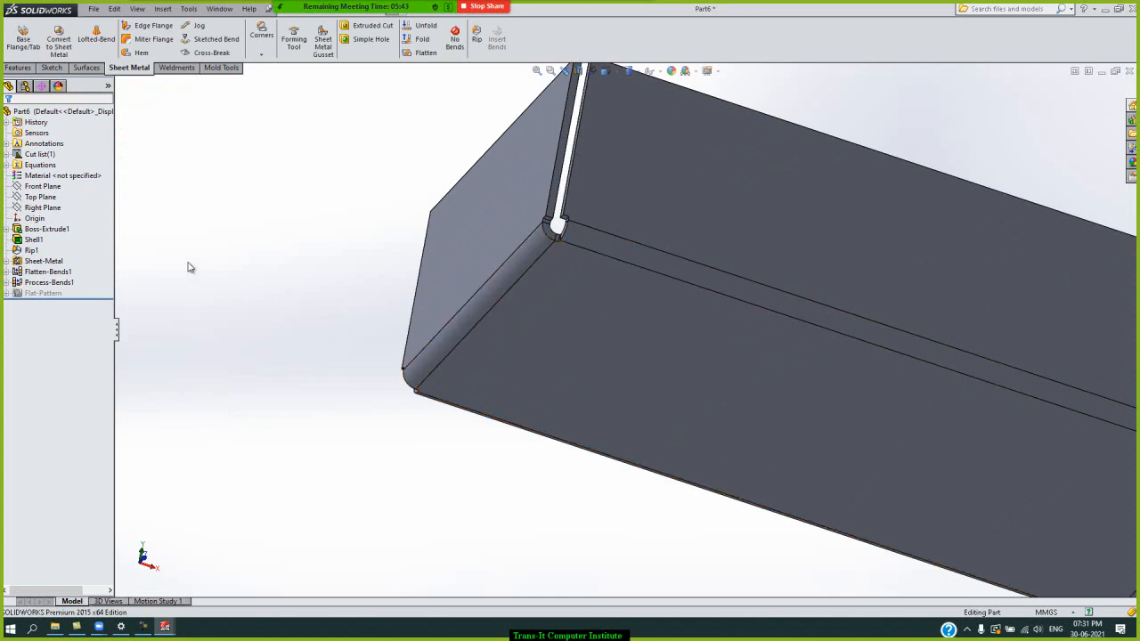
{"action": "scroll", "coordinate": [307, 259], "scroll_direction": "up", "scroll_amount": 1}
{"action": "key", "text": "Down"}
{"action": "key", "text": "Down"}
{"action": "key", "text": "Down"}
{"action": "key", "text": "Down"}
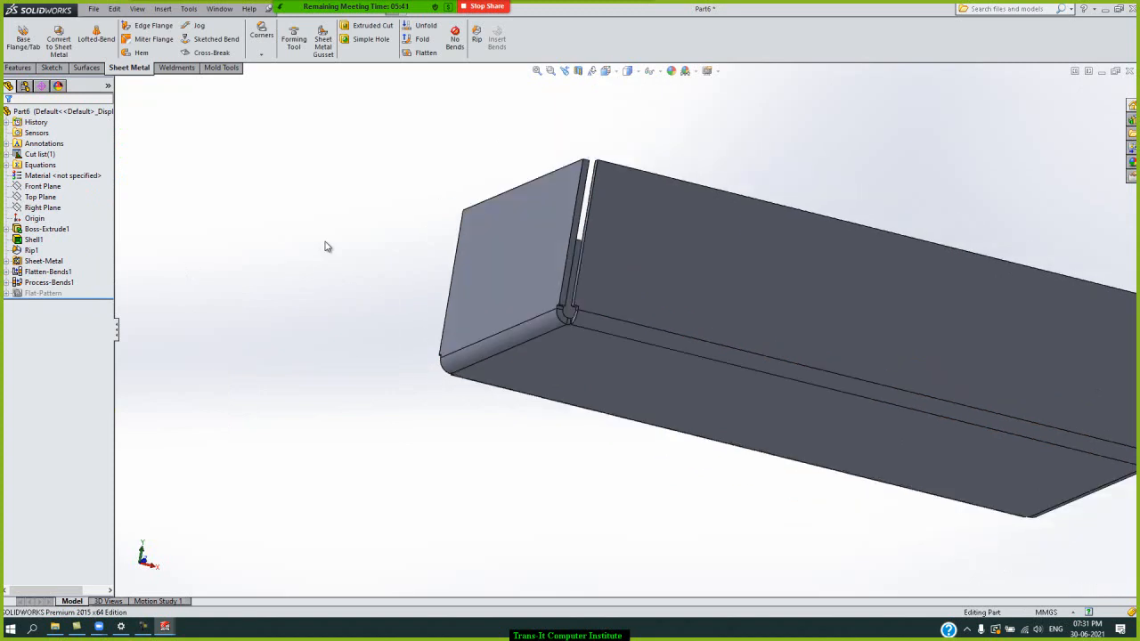
{"action": "key", "text": "Left"}
{"action": "key", "text": "Left"}
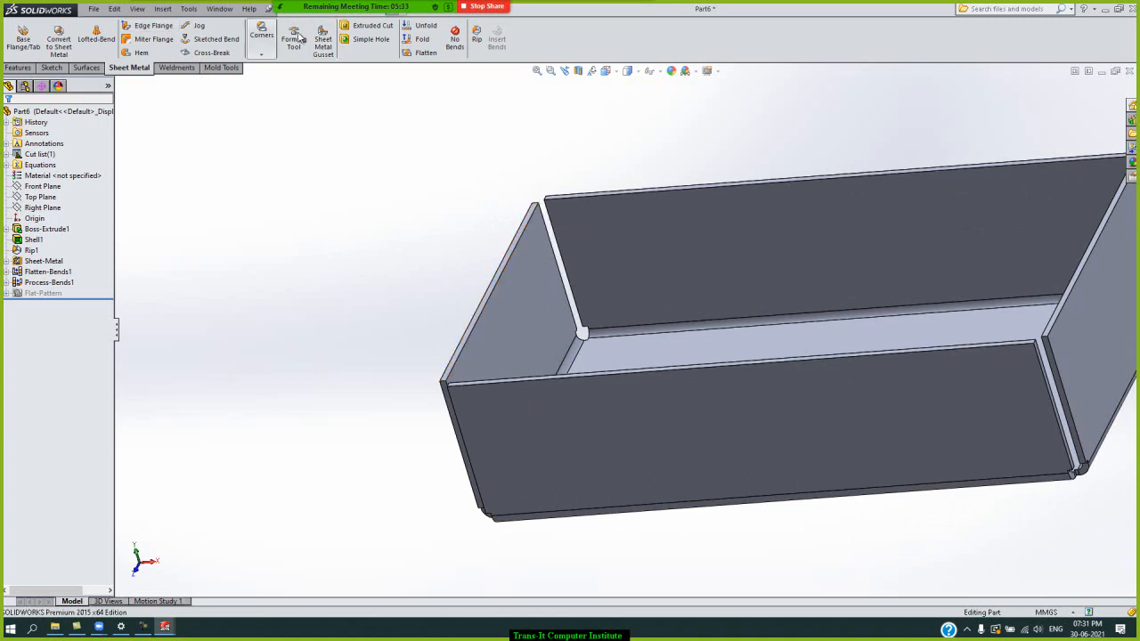
Roll the box back to its state without bends, and return the rollback bar to the end of the feature tree.
{"action": "left_click", "coordinate": [454, 46]}
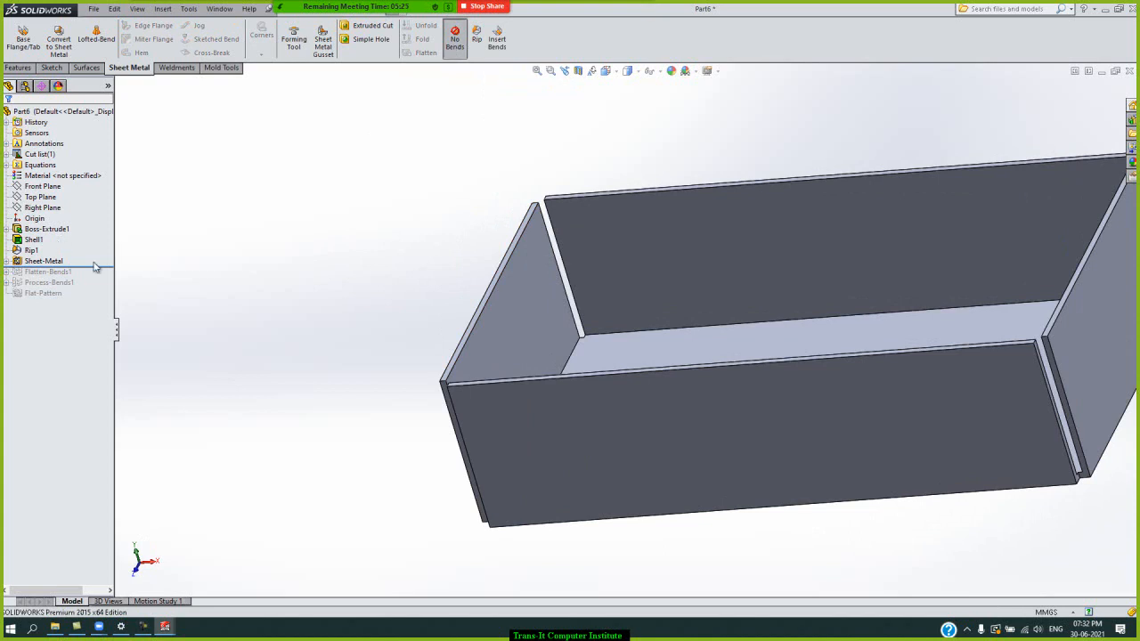
{"action": "left_click_drag", "start_coordinate": [106, 267], "coordinate": [102, 313]}
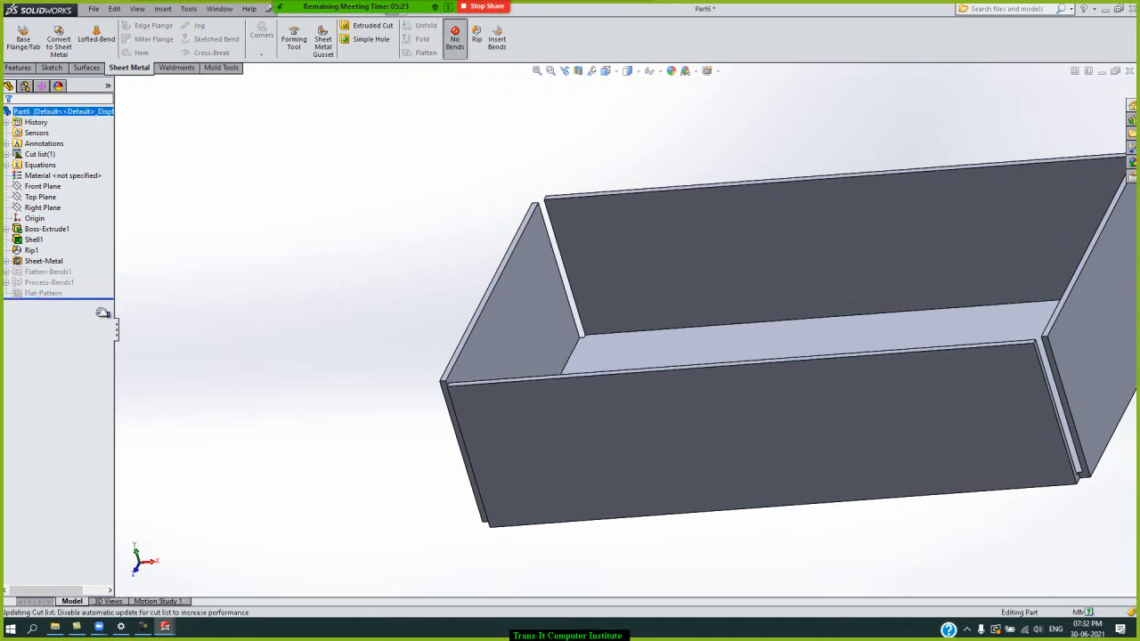